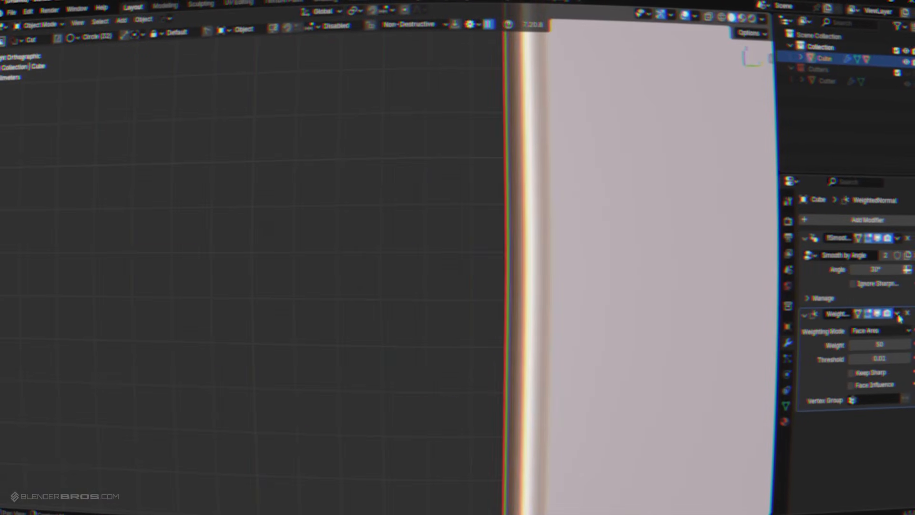
left_click(898, 315)
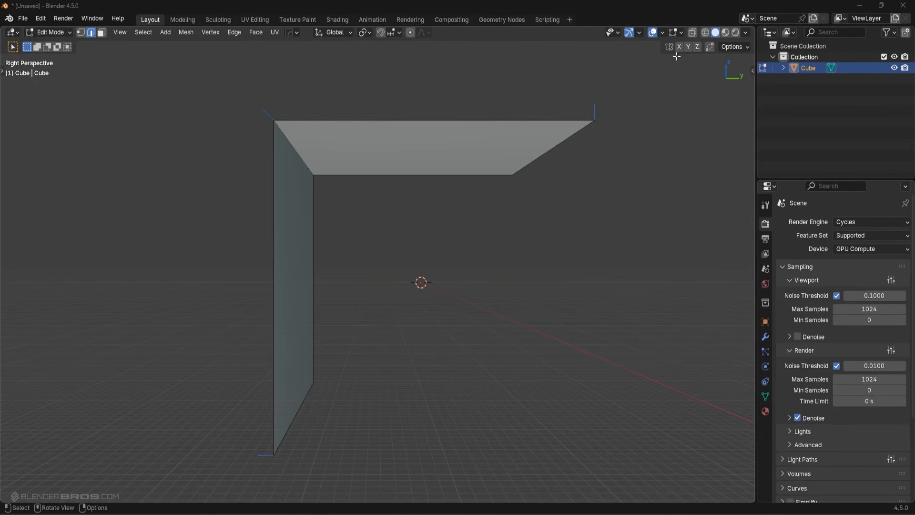
- Display face normals in the mesh overlays and select the top face and the vertical side face in turn
left_click(680, 33)
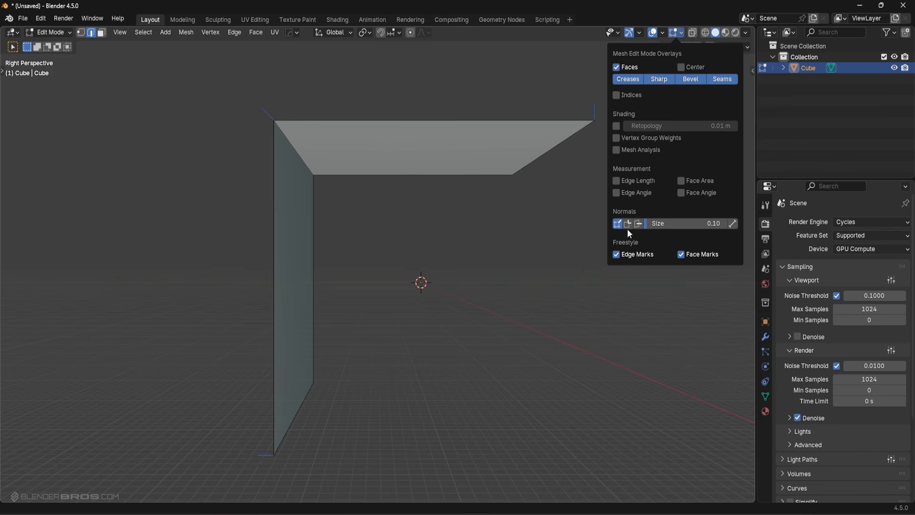
left_click(638, 223)
middle_click_drag(472, 195, 445, 207)
scroll(451, 221, "up", 3)
middle_click_drag(468, 146, 342, 262, "shift")
key("3")
left_click(477, 177)
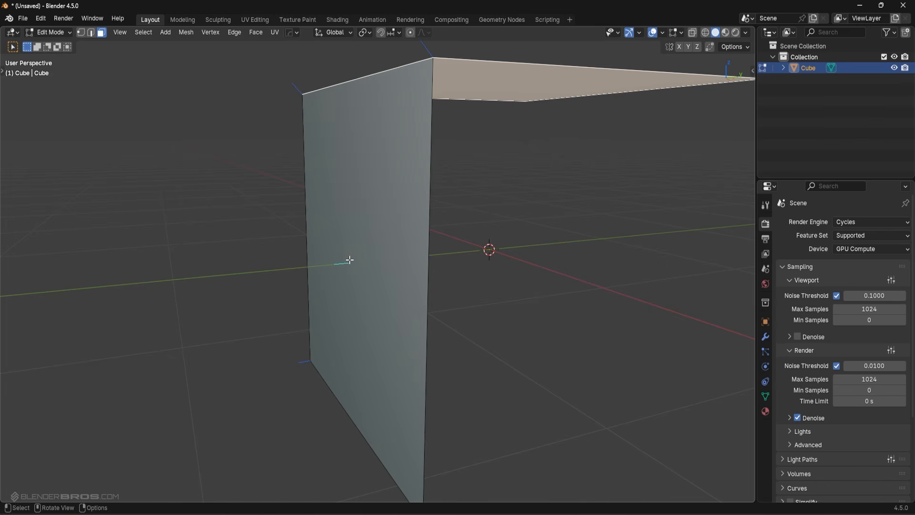
left_click(323, 229)
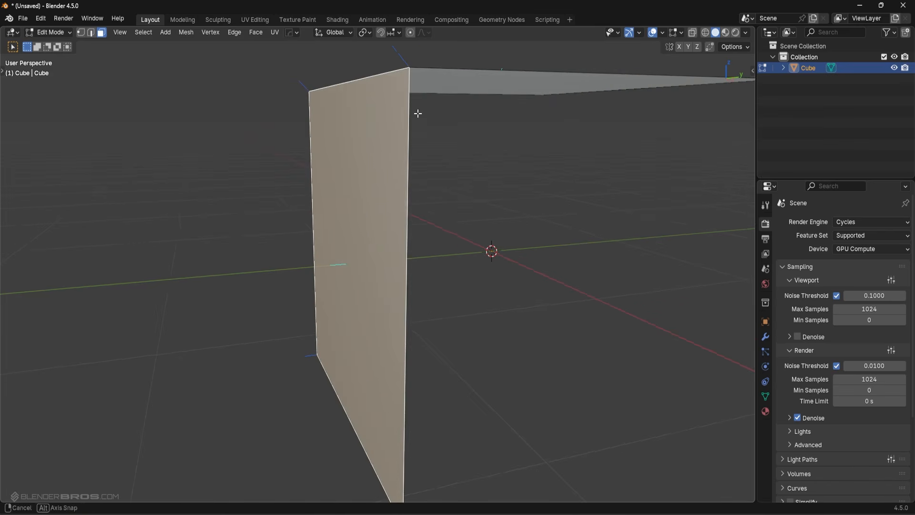
- Switch to vertex selection and hide the face normals, leaving only the vertex normals displayed
middle_click_drag(425, 75, 407, 101)
key("1")
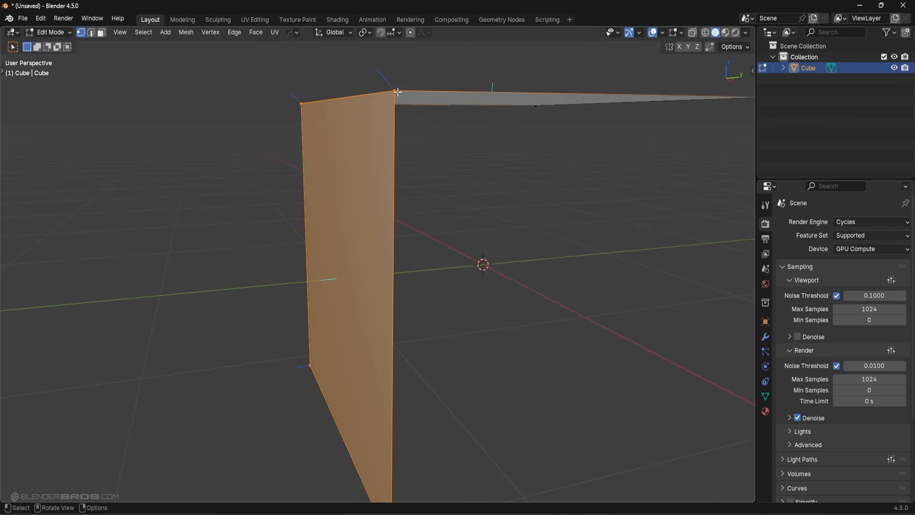
left_click(681, 32)
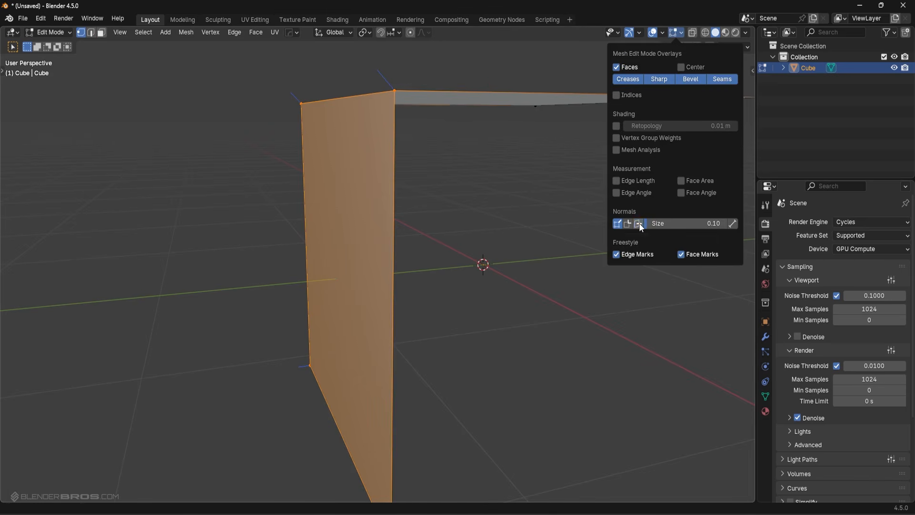
- In the right orthographic view, select the vertical and horizontal edges meeting at the corner to examine the shared vertex normal
key("KP_3")
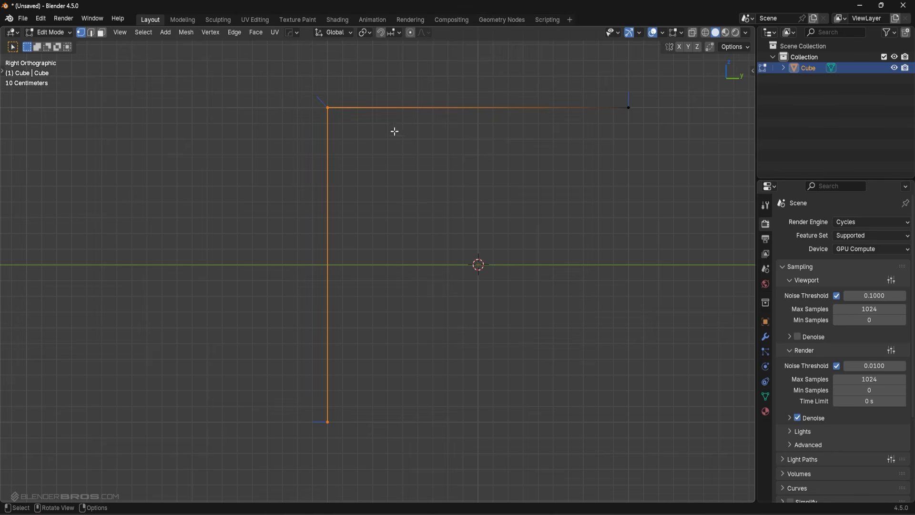
scroll(395, 131, "up", 2)
middle_click_drag(362, 367, 378, 463, "shift")
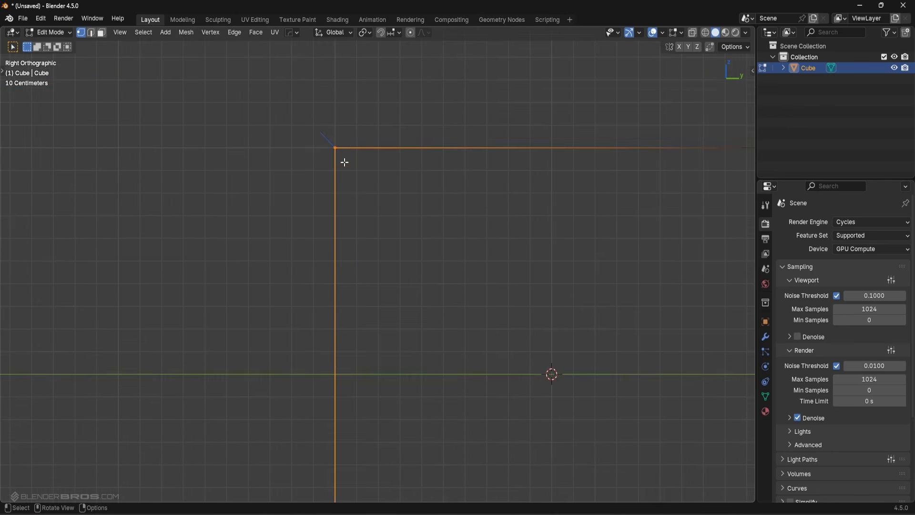
scroll(345, 134, "up", 3)
middle_click_drag(341, 125, 380, 301, "shift")
scroll(368, 281, "up", 3)
key("Tab")
left_click(332, 280)
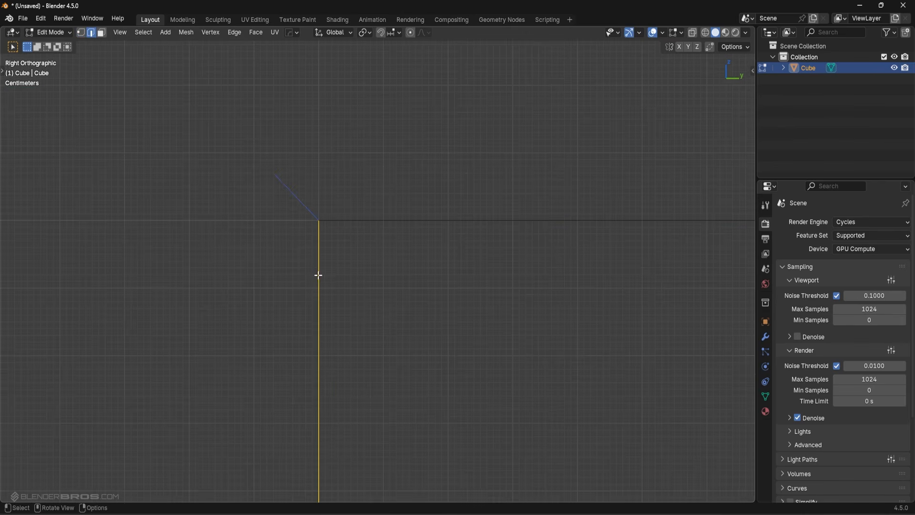
left_click(319, 274)
left_click(403, 220, "shift")
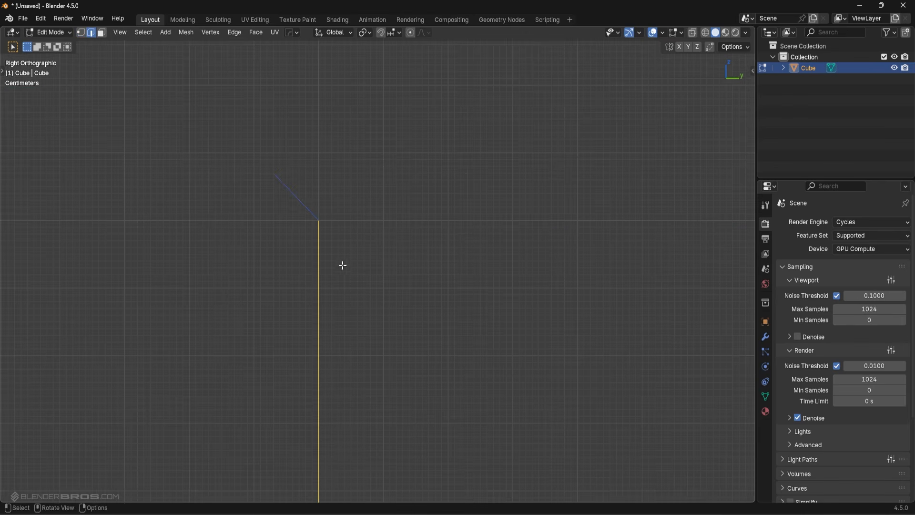
- Return to vertex selection and examine the vertex normal at the open end of the horizontal face
key("1")
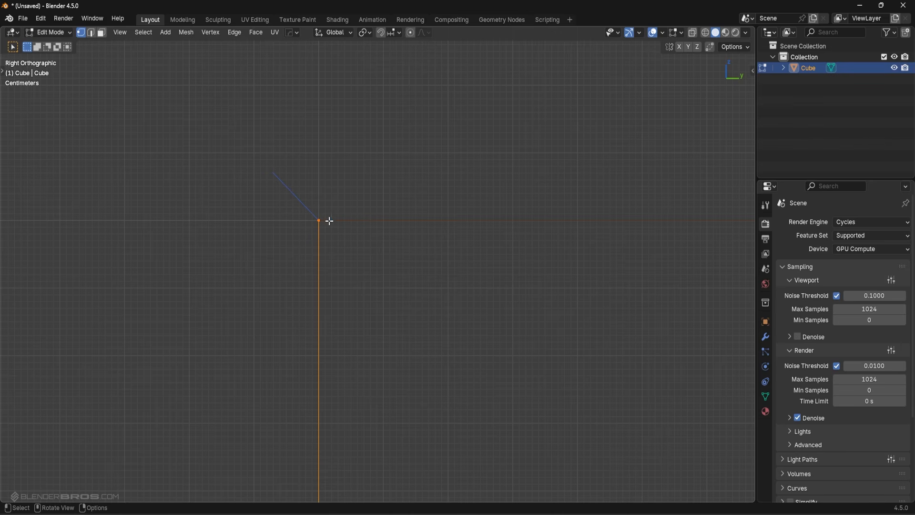
middle_click_drag(420, 226, 197, 221, "shift")
scroll(525, 241, "down", 4)
middle_click_drag(558, 245, 184, 231, "shift")
scroll(563, 245, "up", 3)
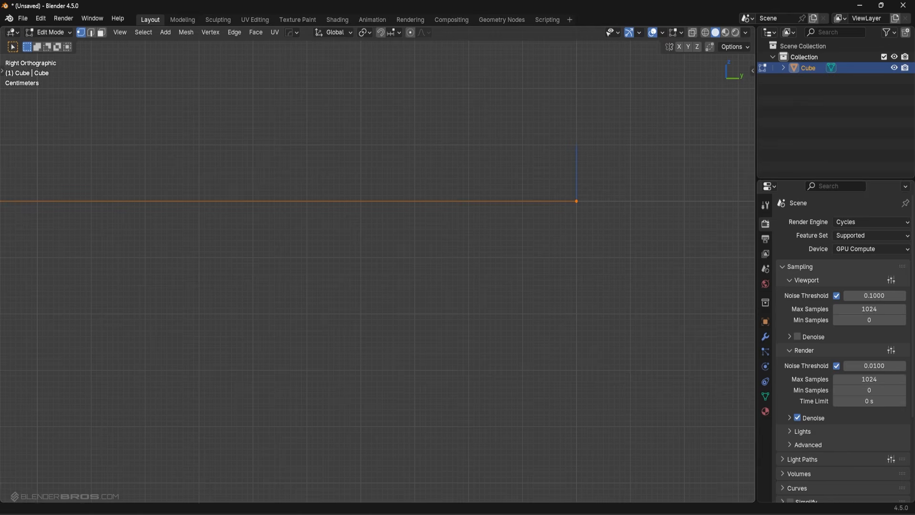
- Select the edge shared by the two faces and bevel it into a single-segment chamfer in the right view
middle_click_drag(317, 233, 370, 285)
scroll(348, 241, "down", 4)
key("2")
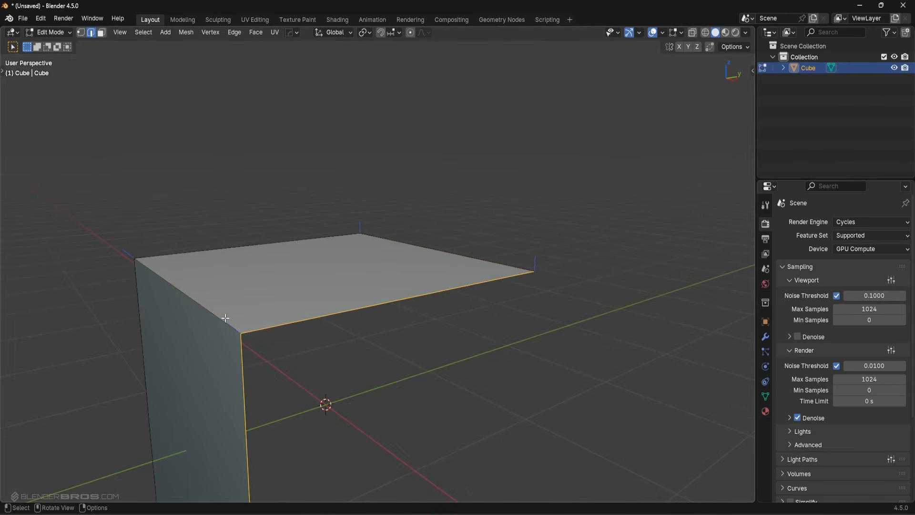
left_click(225, 318)
key("KP_3")
middle_click_drag(290, 265, 425, 237, "shift")
scroll(396, 253, "up", 4)
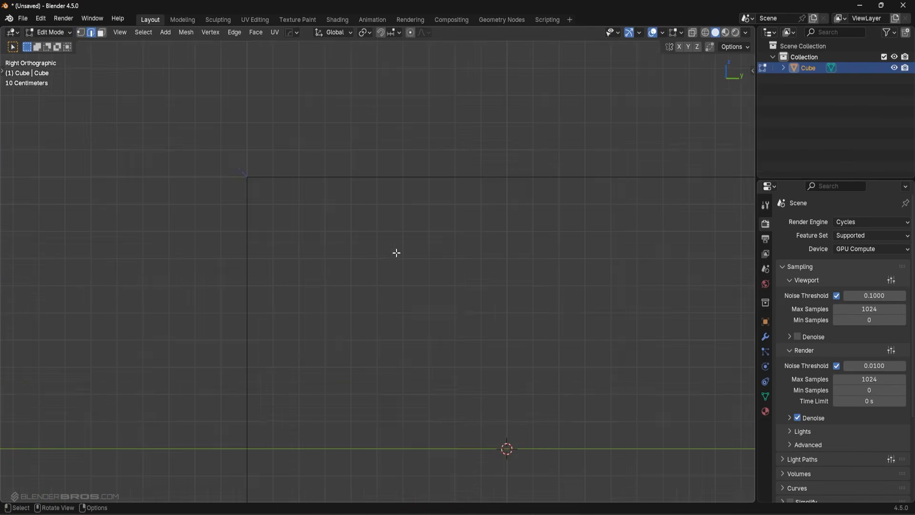
key("ctrl+b")
scroll(513, 302, "down", 5)
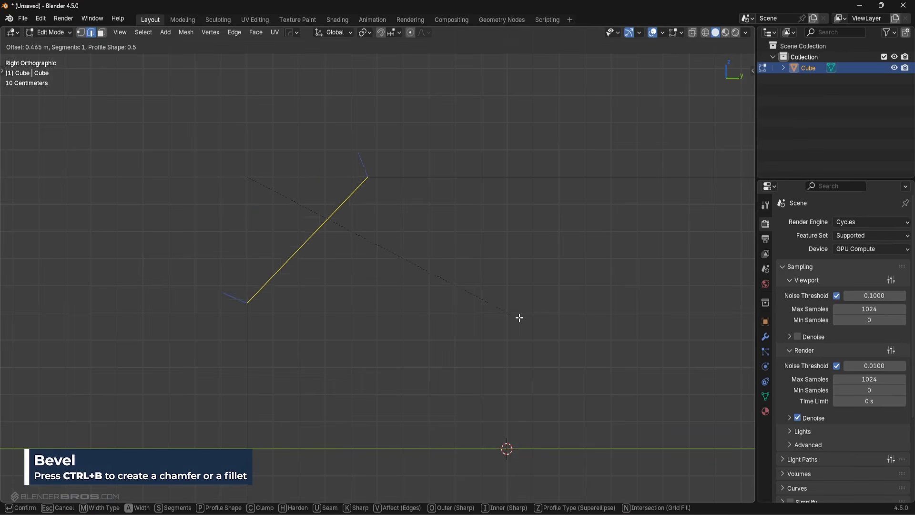
left_click(543, 323)
- Examine the vertex normal at the chamfer's upper end, selecting that vertex and the sloped and horizontal edges beside it
scroll(486, 252, "up", 5)
middle_click_drag(435, 119, 386, 323, "shift")
scroll(371, 273, "up", 3)
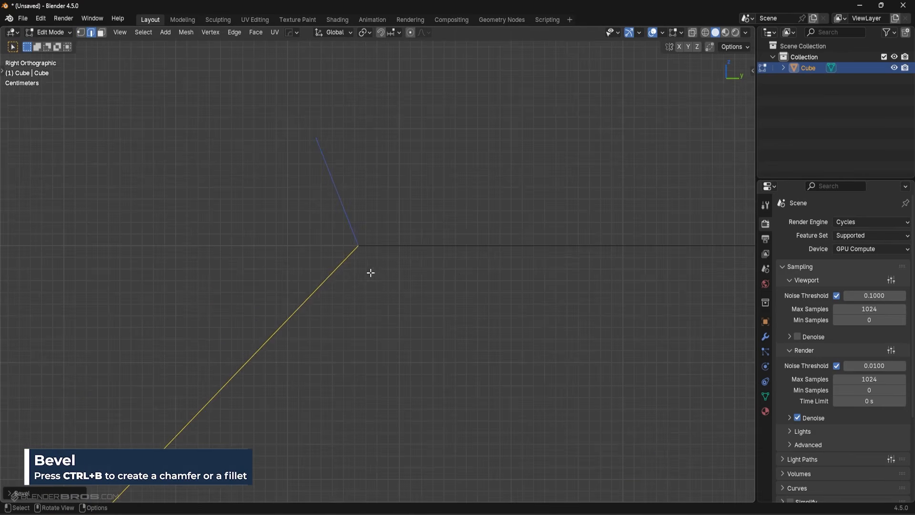
key("1")
left_click(360, 246)
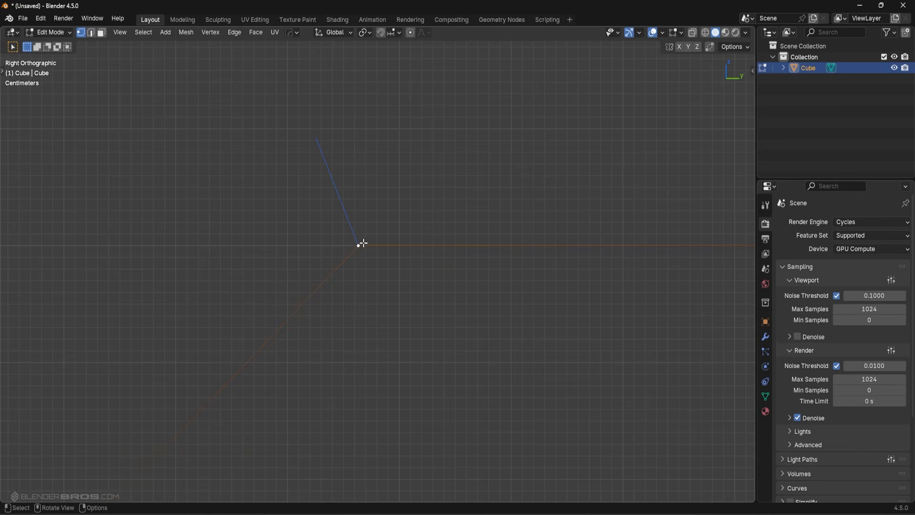
key("Tab")
left_click(315, 288)
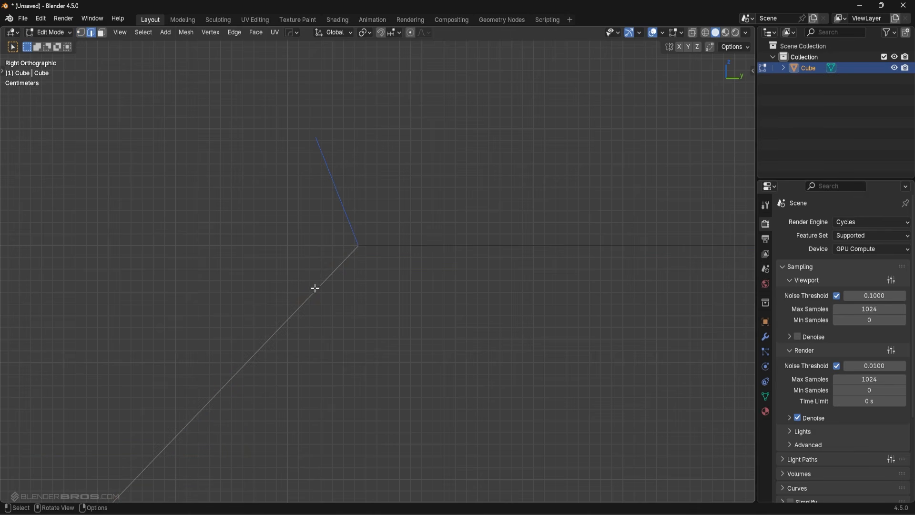
left_click(442, 247, "shift")
key("Tab")
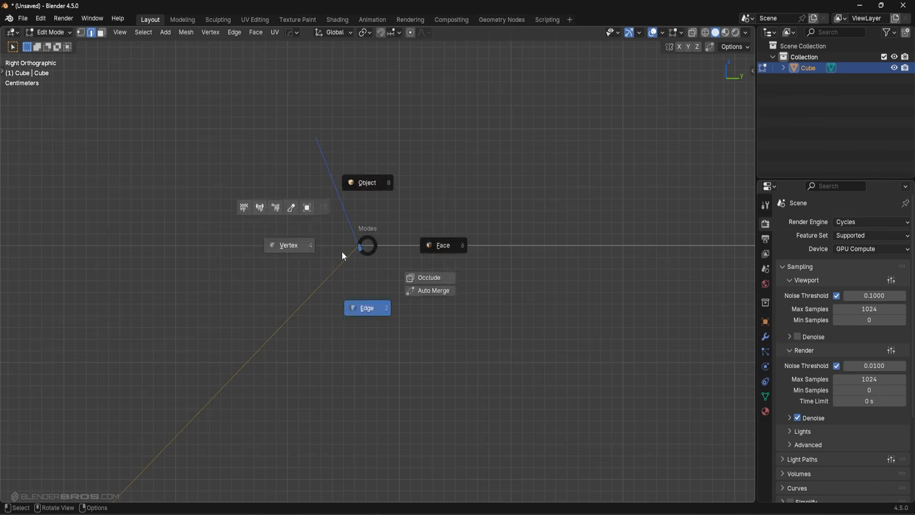
left_click(342, 251)
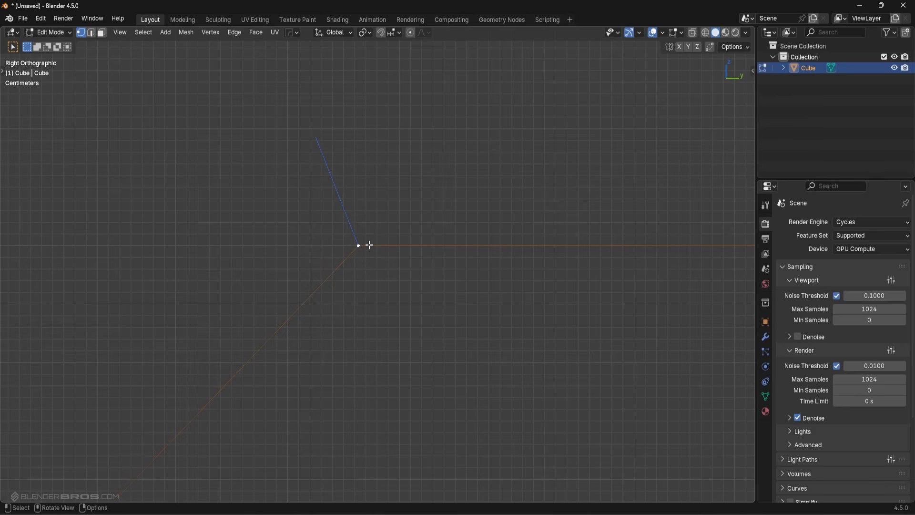
scroll(405, 242, "down", 3)
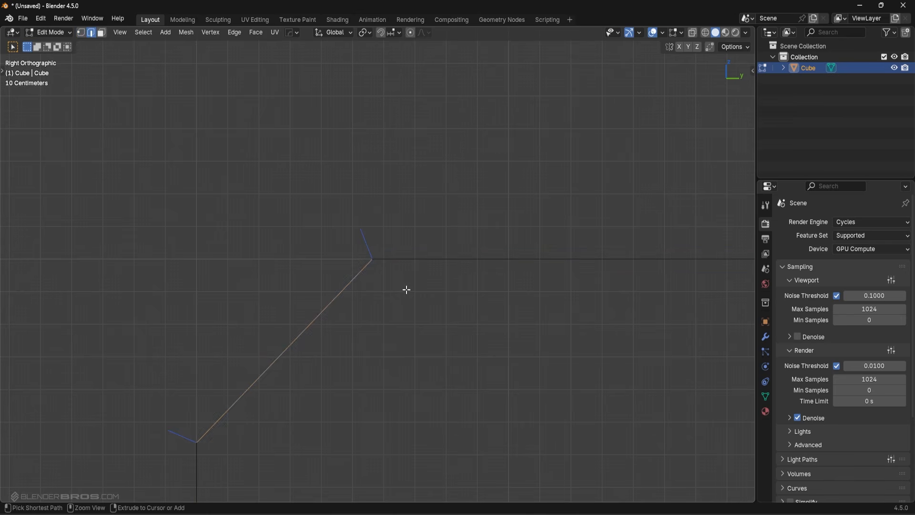
- Undo the chamfer and bevel the corner edge with three segments and an offset of about 0.38 m
key("ctrl+z")
key("ctrl+z")
key("ctrl+b")
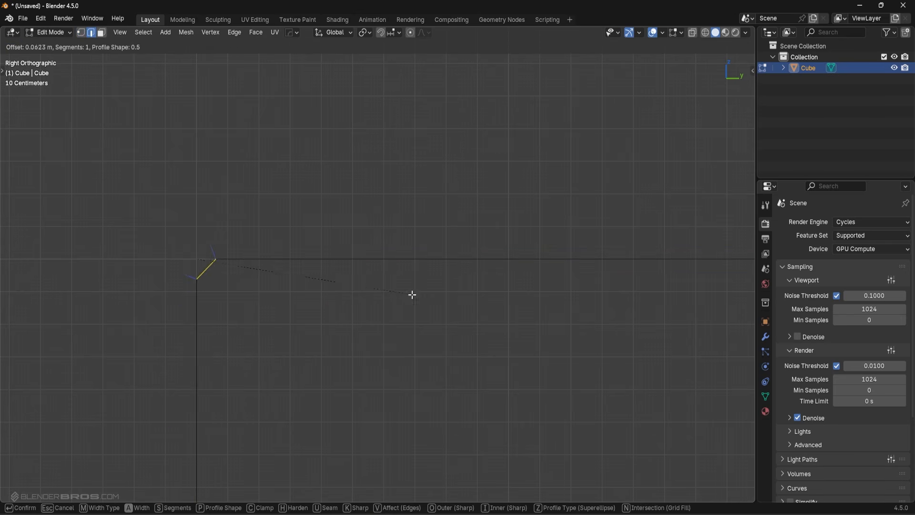
scroll(501, 344, "up", 2)
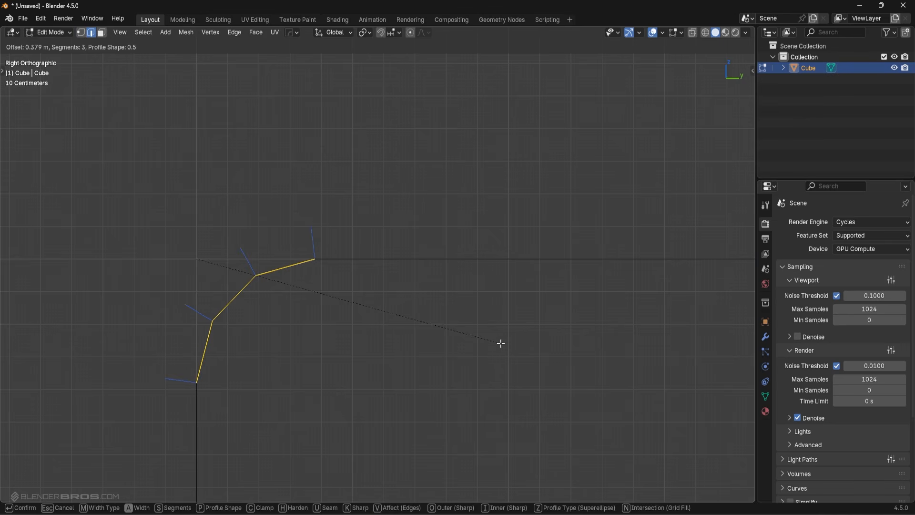
left_click(499, 343)
- Examine the normal at the vertex between the bevel's middle and upper segments, selecting the adjoining segments and that vertex
middle_click_drag(386, 311, 480, 207)
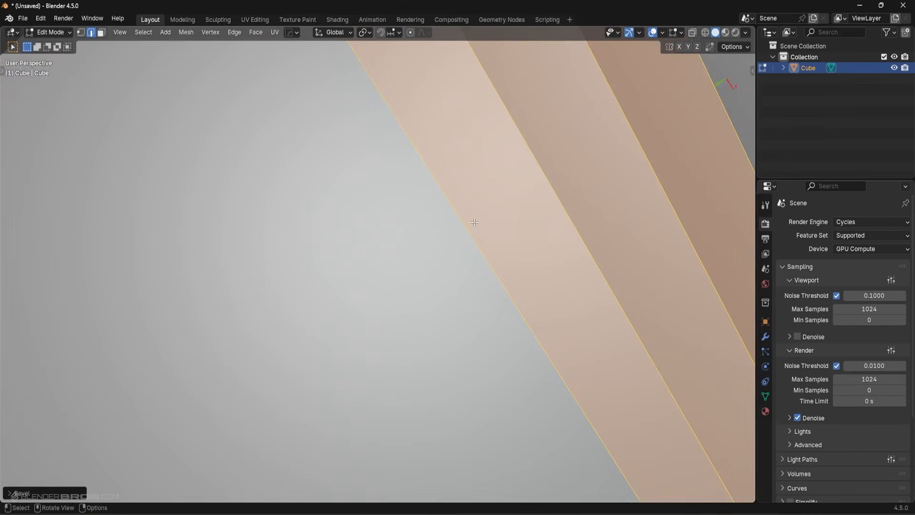
key("KP_3")
middle_click_drag(166, 316, 365, 225, "shift")
scroll(376, 215, "up", 3)
left_click(382, 169)
middle_click_drag(432, 151, 409, 173, "shift")
left_click(408, 173, "shift")
key("ctrl+Tab")
left_click(319, 193)
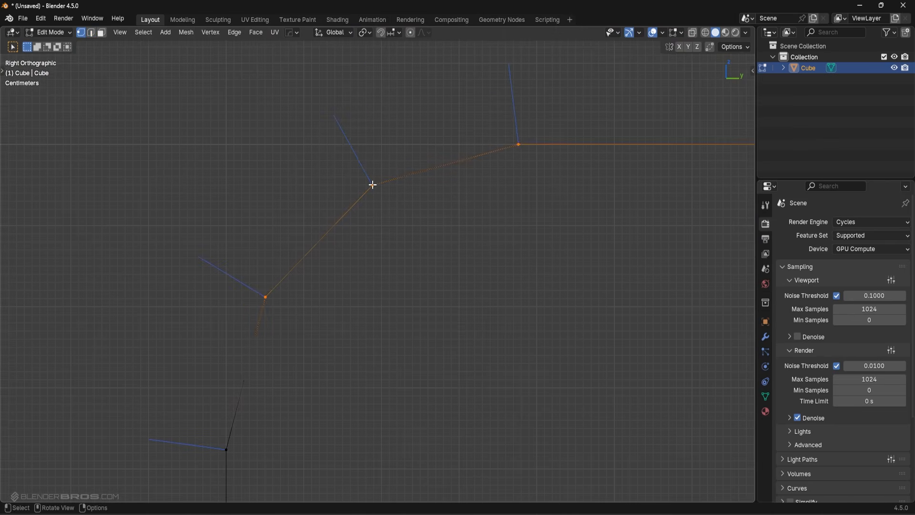
left_click(373, 184)
- Select the upper bevel segment and the horizontal edge to examine the normal at the vertex where they meet
key("Tab")
left_click(471, 215)
left_click(482, 153)
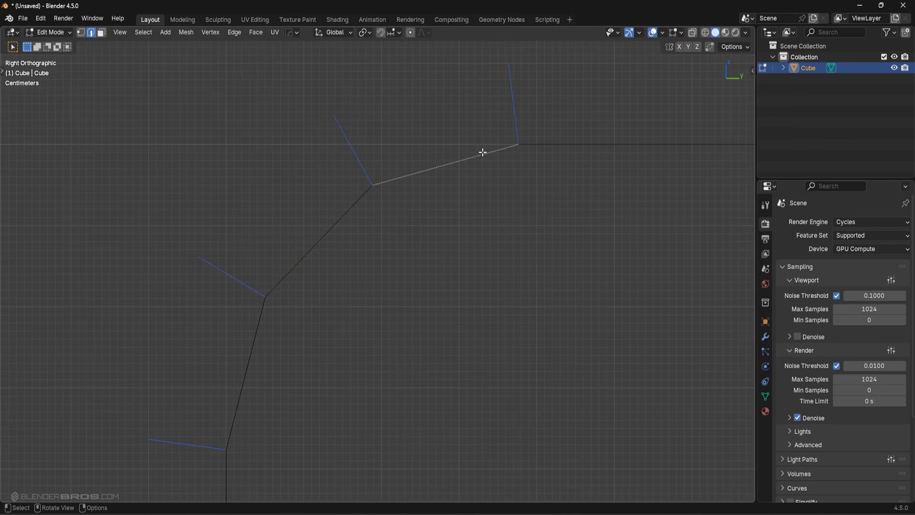
left_click(545, 152, "shift")
middle_click_drag(553, 151, 437, 170, "shift")
key("Tab")
left_click(341, 183)
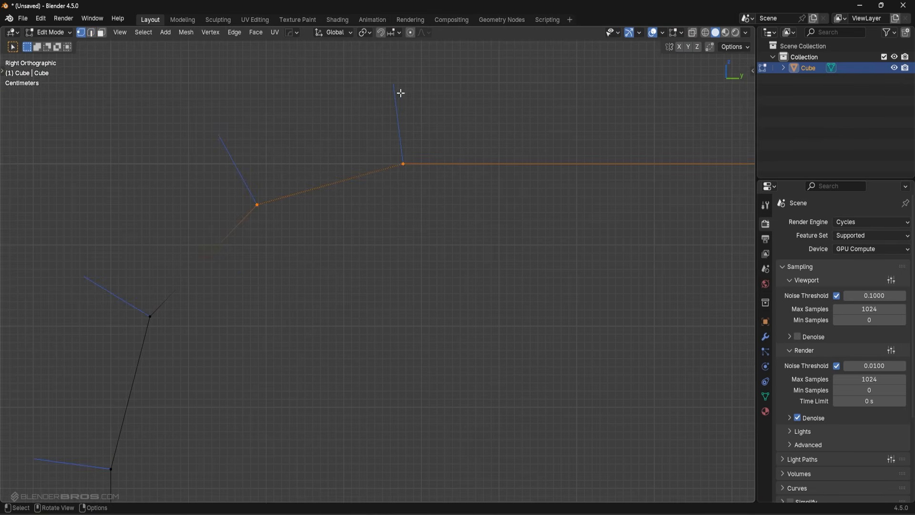
- Undo the edge and vertex selections and the three-segment bevel, restoring the sharp corner
key("ctrl+z")
key("ctrl+z")
key("ctrl+z")
key("ctrl+z")
key("ctrl+z")
key("ctrl+z")
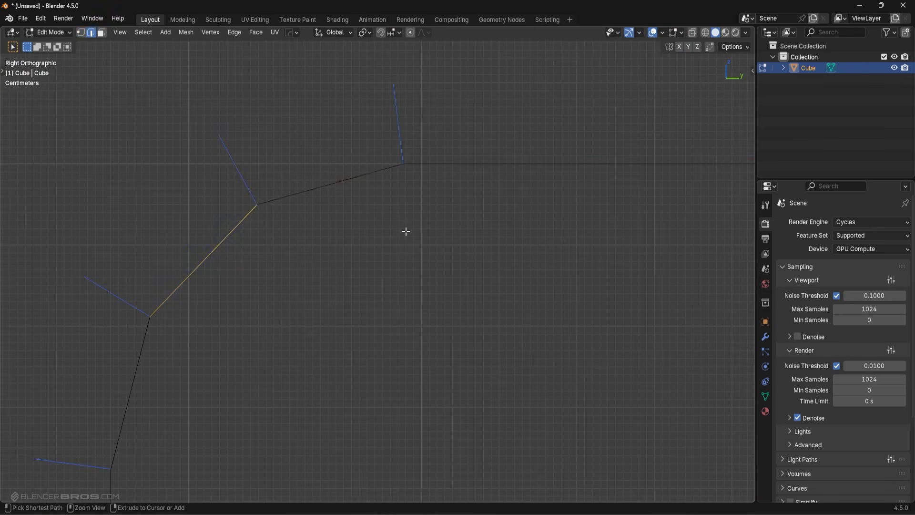
key("ctrl+z")
- Round the corner edge with a nine-segment bevel, comparing different segment counts, and undo it
scroll(398, 248, "down", 4)
key("ctrl+b")
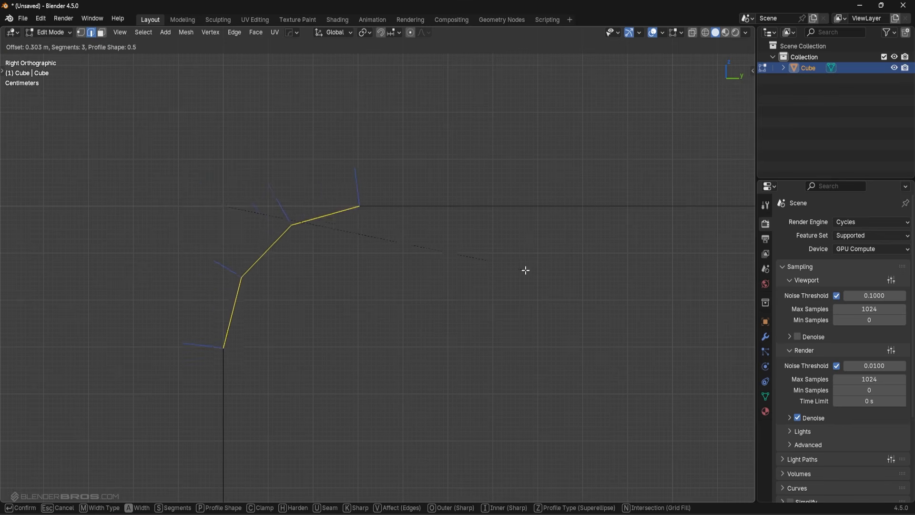
scroll(556, 272, "up", 7)
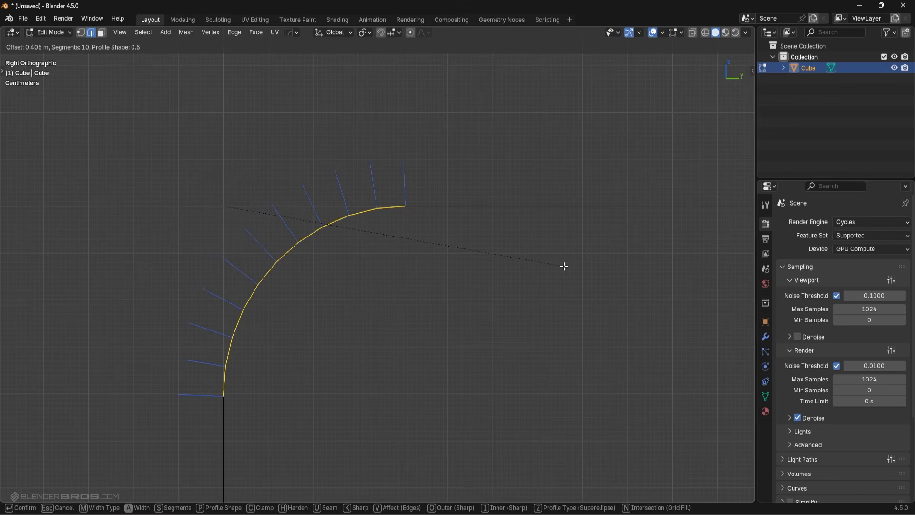
scroll(572, 267, "down", 9)
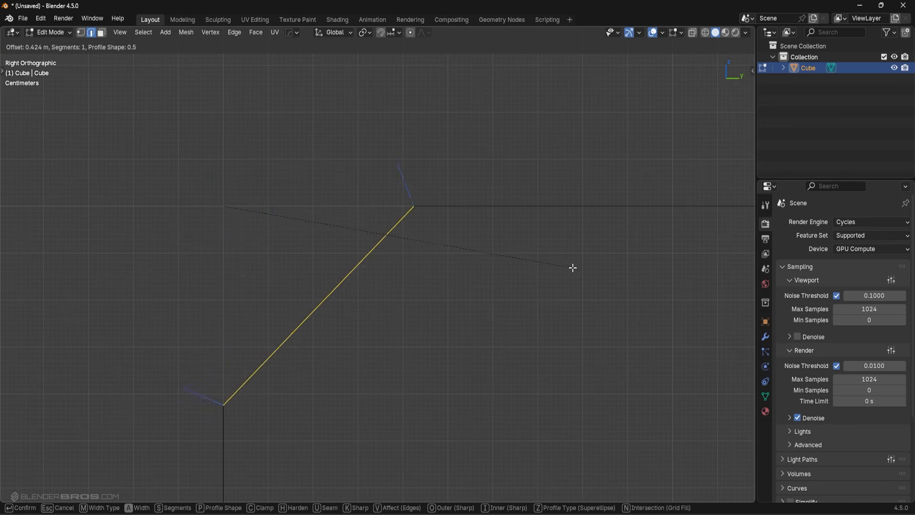
scroll(548, 277, "up", 9)
left_click(512, 283)
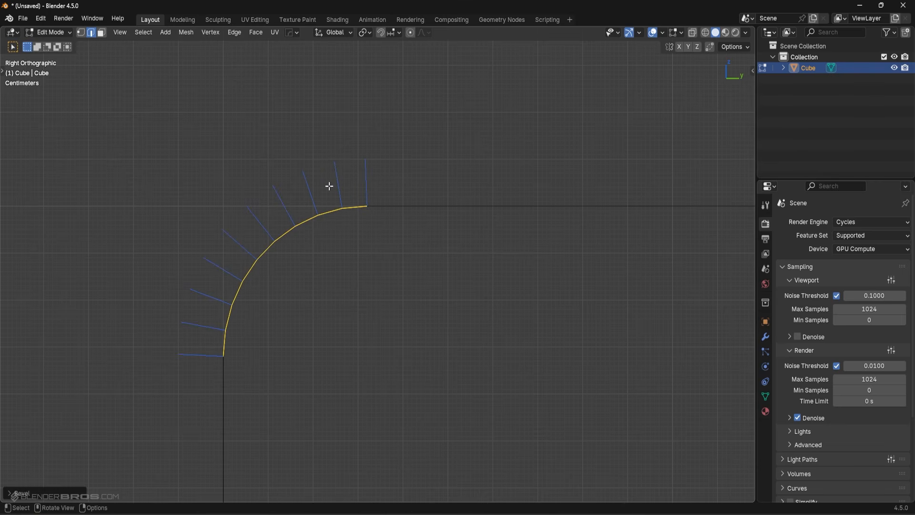
key("ctrl+z")
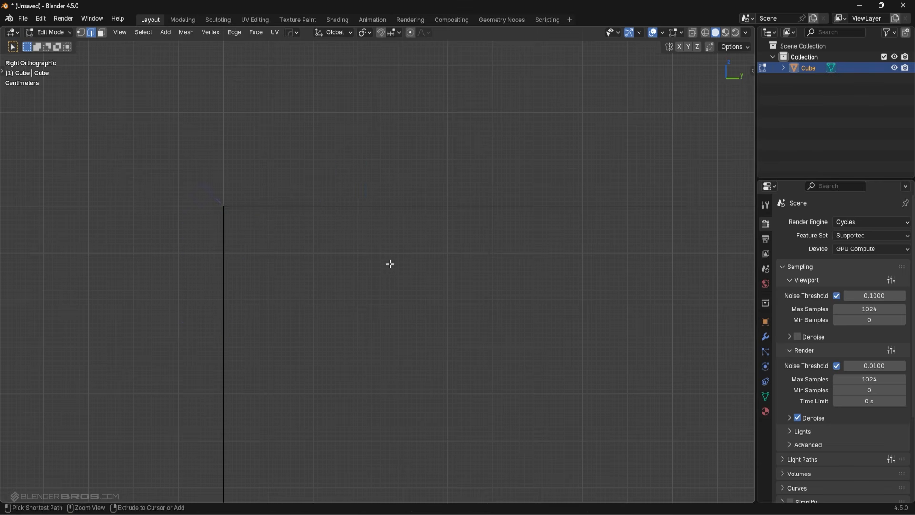
- Try a single-segment bevel on the corner edge again and undo it
key("ctrl+b")
scroll(596, 337, "down", 9)
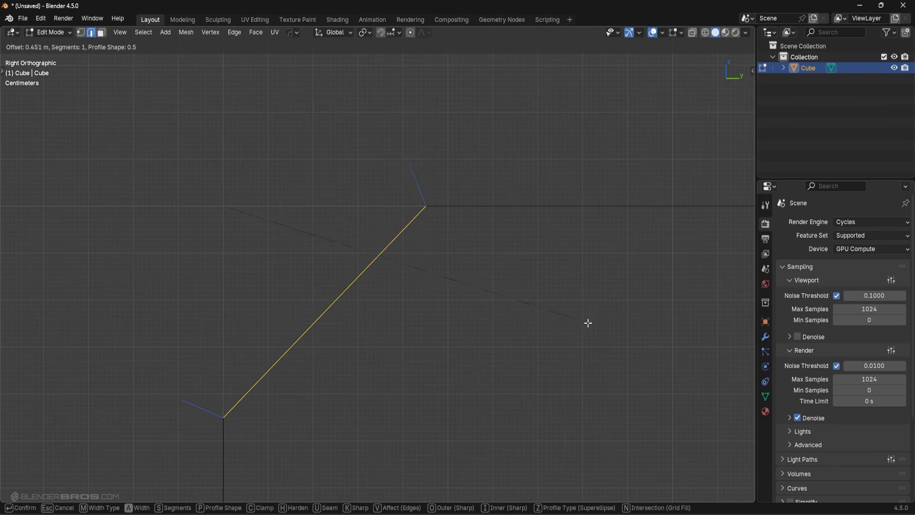
left_click(529, 267)
key("ctrl+z")
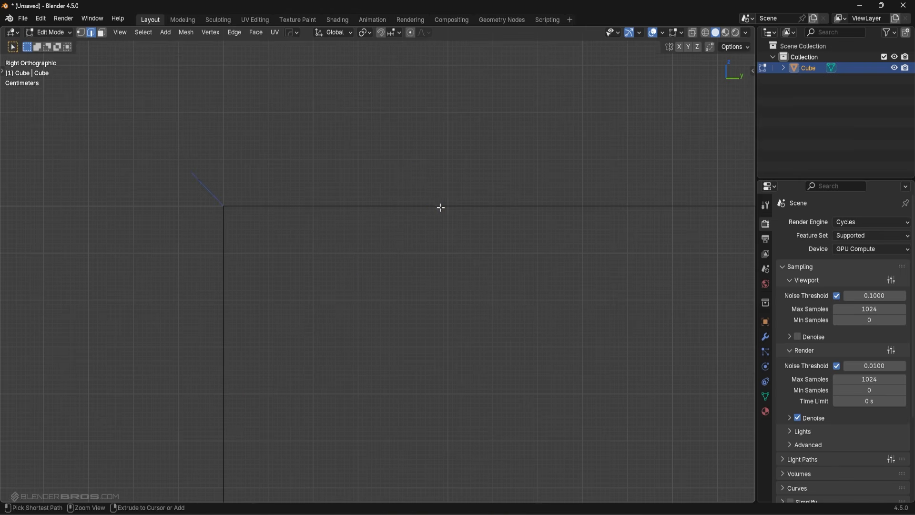
- Bevel the sharp corner edge with nine segments to round it
key("ctrl+b")
scroll(553, 314, "up", 8)
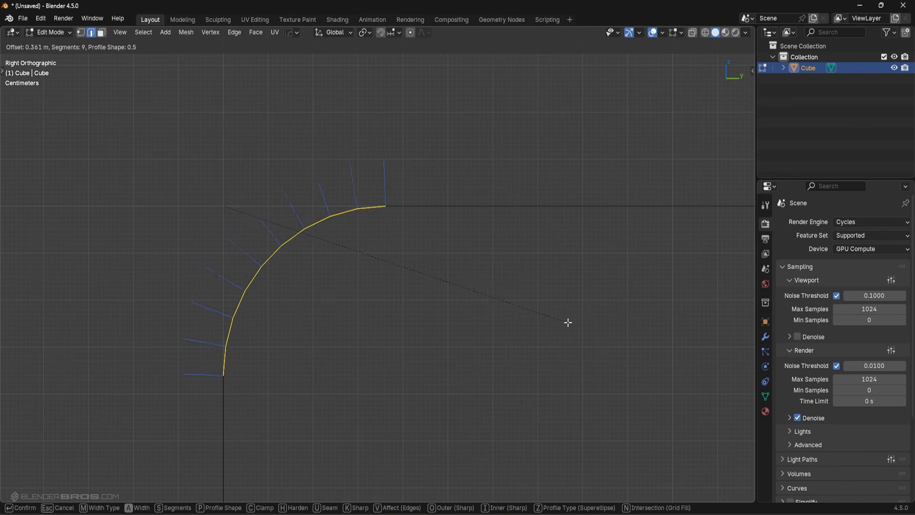
left_click(608, 320)
- Select the uppermost bevel segment and the adjoining horizontal edge, and examine the normal at their shared vertex in vertex mode
scroll(529, 280, "up", 4)
scroll(465, 241, "up", 4)
middle_click_drag(507, 167, 385, 308, "shift")
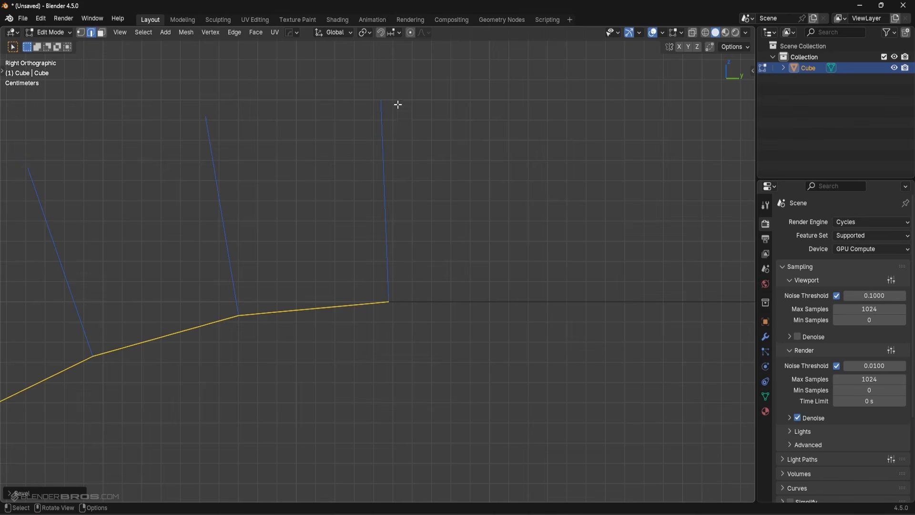
left_click(377, 300)
left_click(428, 300, "shift")
key("1")
scroll(362, 344, "down", 5)
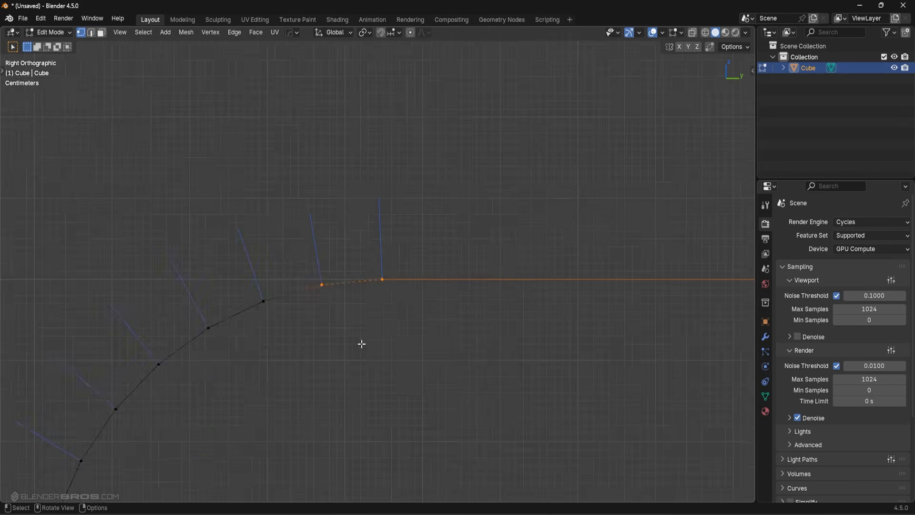
- Select the lowest bevel segment and the adjoining vertical edge to examine the normal at the vertex between them
scroll(362, 344, "down", 4)
middle_click_drag(245, 421, 337, 227, "shift")
scroll(334, 223, "up", 5)
key("Tab")
left_click(307, 243)
left_click(210, 202)
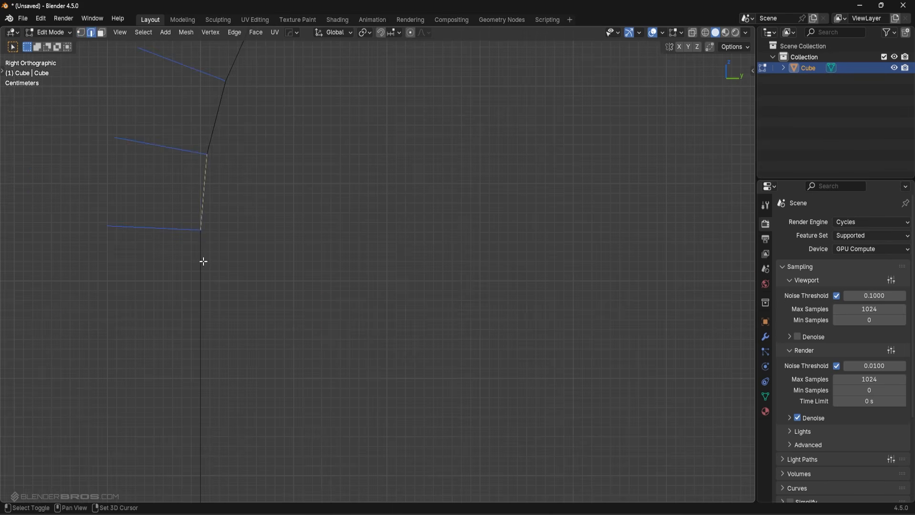
left_click(203, 261, "shift")
middle_click_drag(249, 229, 310, 259, "shift")
scroll(310, 260, "up", 2)
key("Tab")
left_click(286, 262)
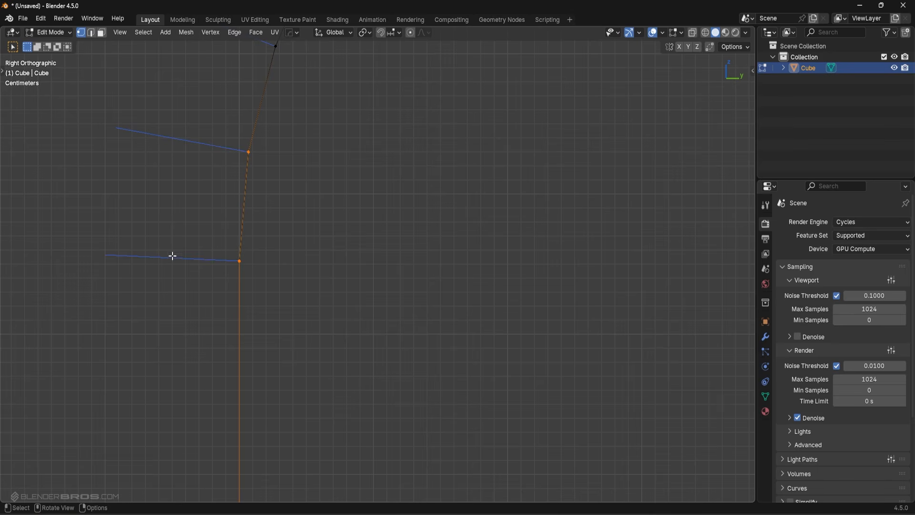
scroll(163, 263, "up", 4)
middle_click_drag(162, 263, 368, 230, "shift")
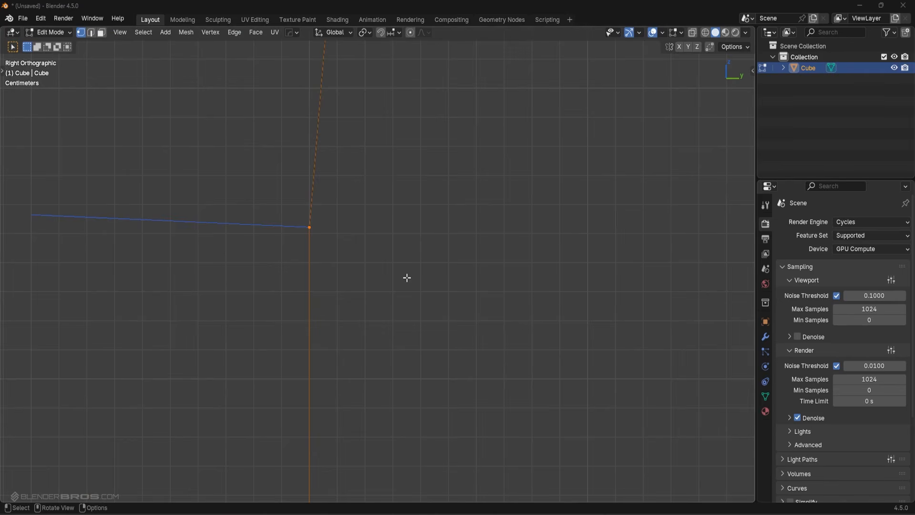
- Return to Object Mode and try smooth shading on the rounded plate
scroll(203, 231, "down", 8)
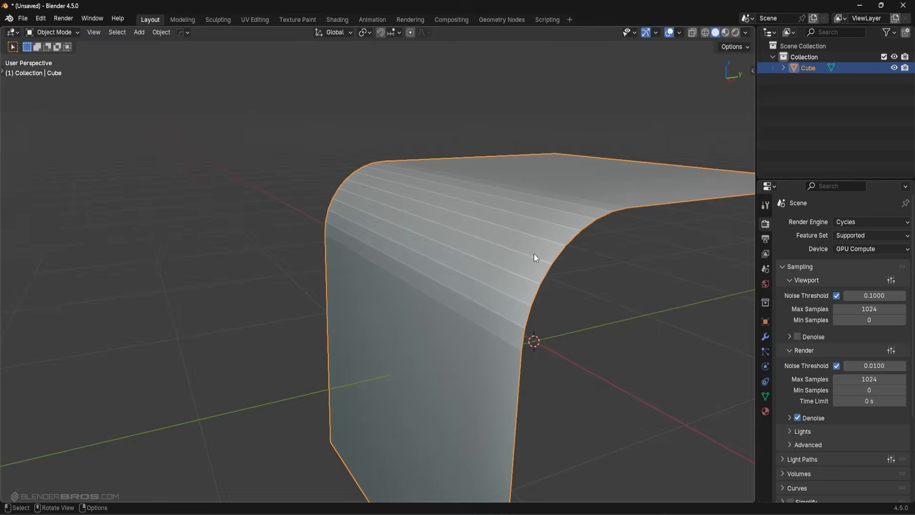
right_click(534, 253)
left_click(532, 263)
middle_click_drag(729, 216, 508, 259)
scroll(508, 258, "down", 2)
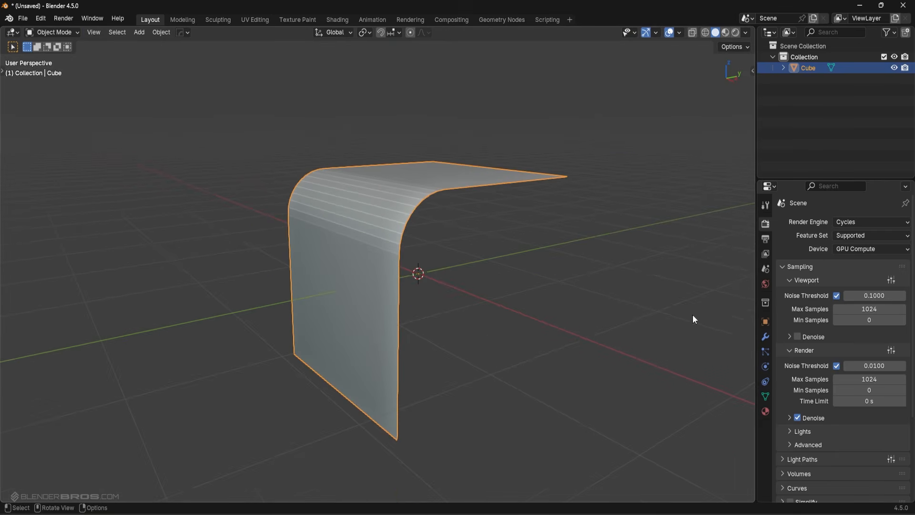
- Add a Solidify modifier to the rounded plate, thickening it outward by about 0.44 m
left_click(765, 337)
key("q")
mouse_move(532, 296)
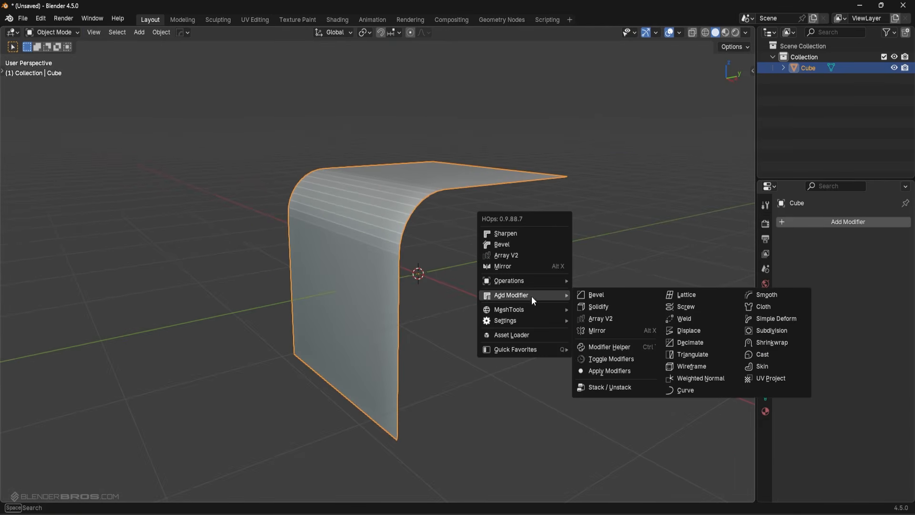
left_click(610, 305)
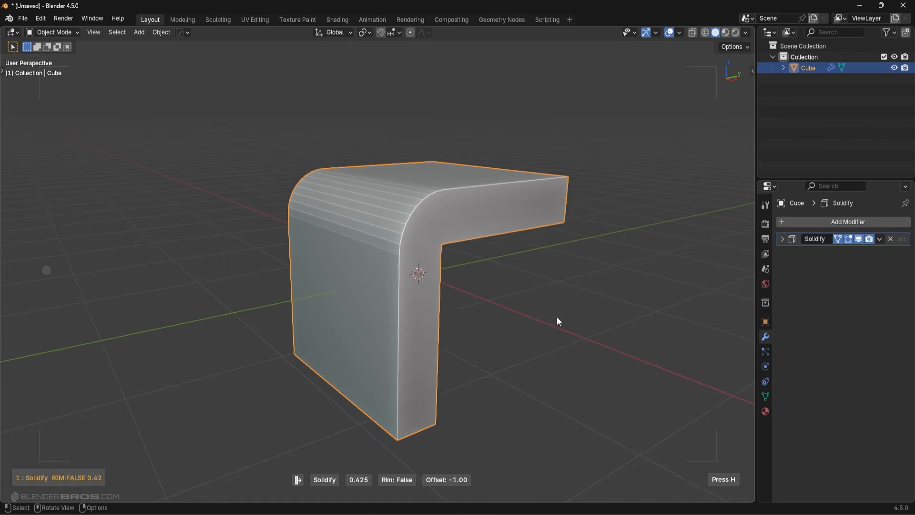
left_click(668, 297)
- Apply Shade Auto Smooth with a 30° angle to the thickened plate and inspect the mesh and shading
right_click(508, 209)
left_click(501, 218)
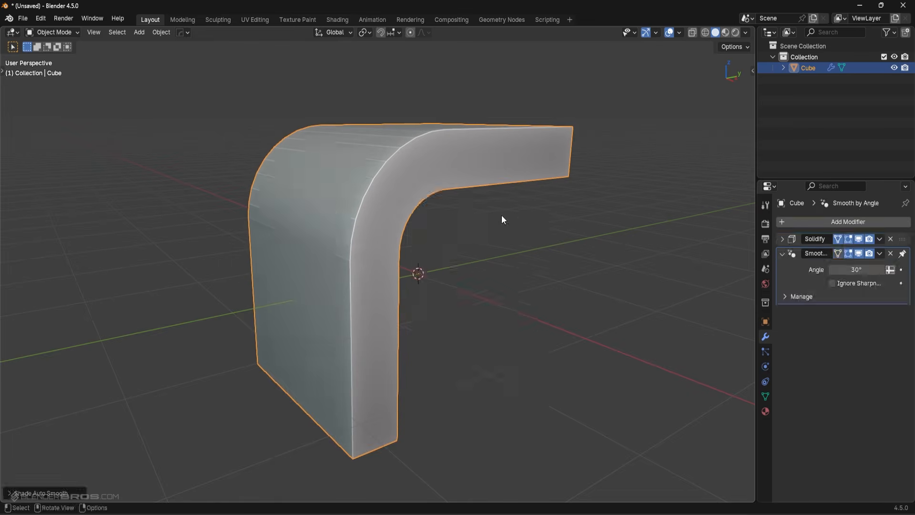
key("Tab")
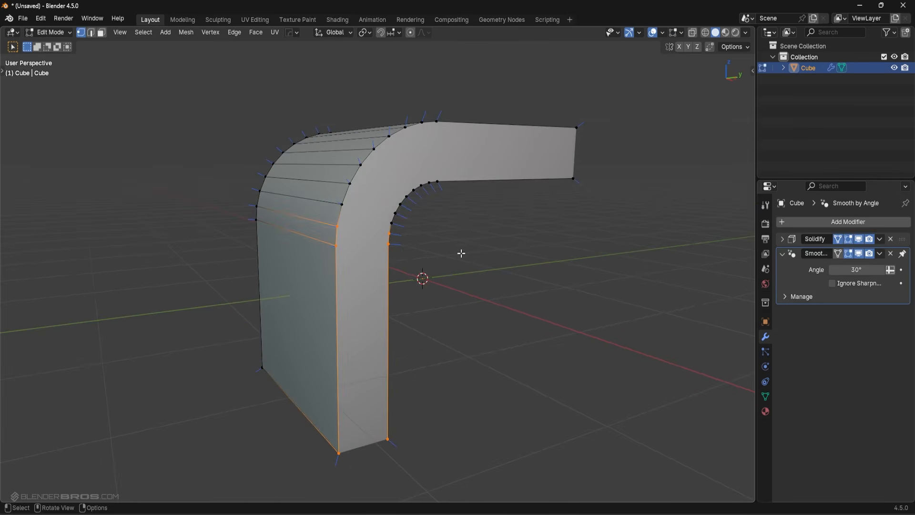
key("Tab")
middle_click_drag(431, 164, 499, 191)
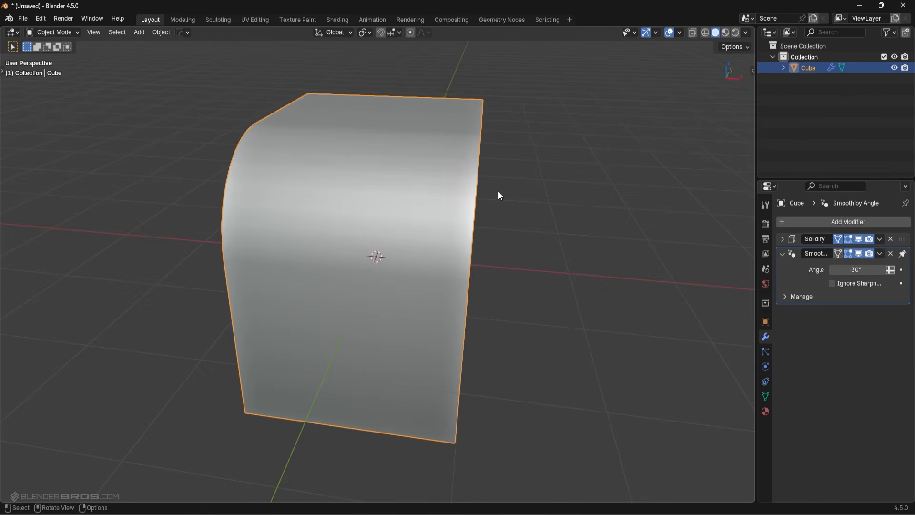
- Cut a small, shallow round recess near one side of the plate's front face with BoxCutter's 32-sided circle
key("KP_3")
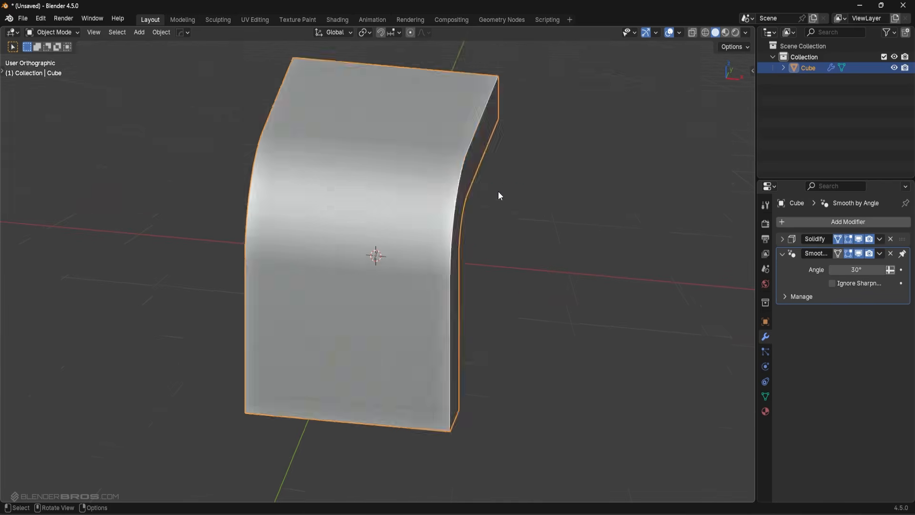
key("KP_1")
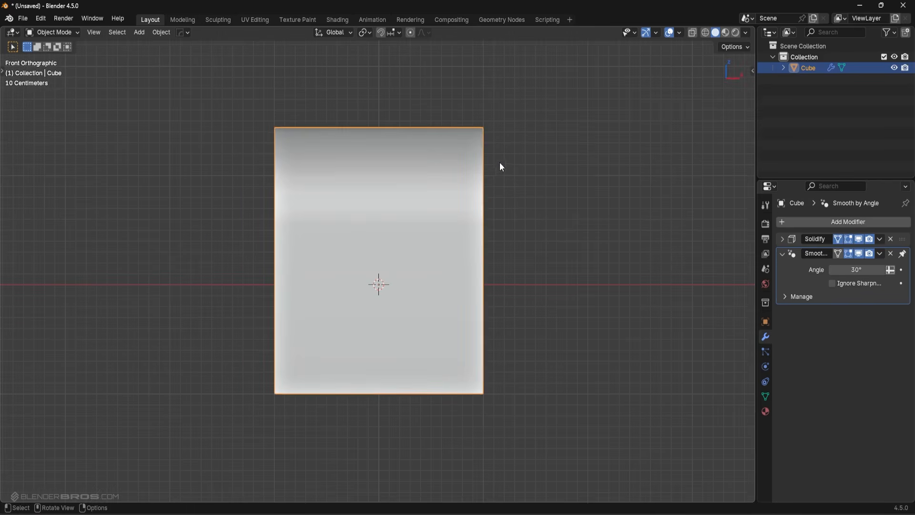
scroll(499, 165, "up", 2)
middle_click_drag(464, 116, 482, 224, "shift")
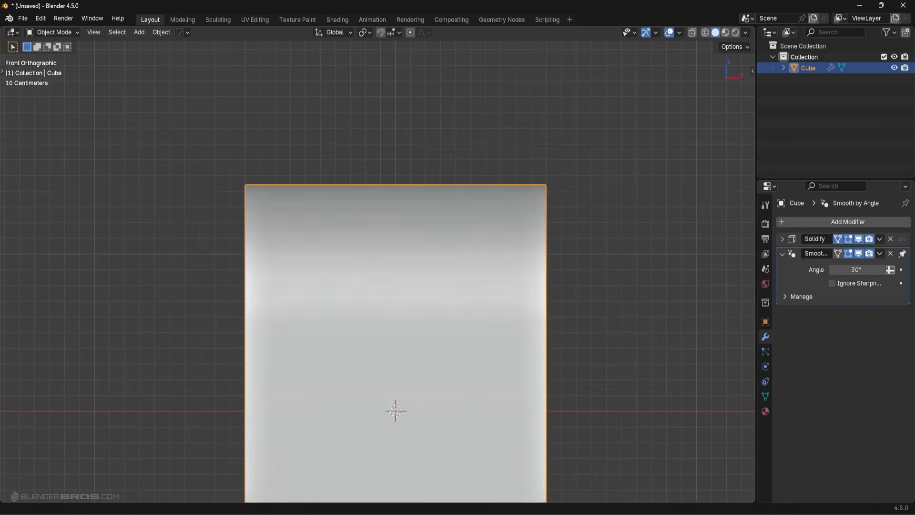
middle_click_drag(446, 370, 460, 202, "shift")
scroll(460, 202, "down", 2)
key("alt+w")
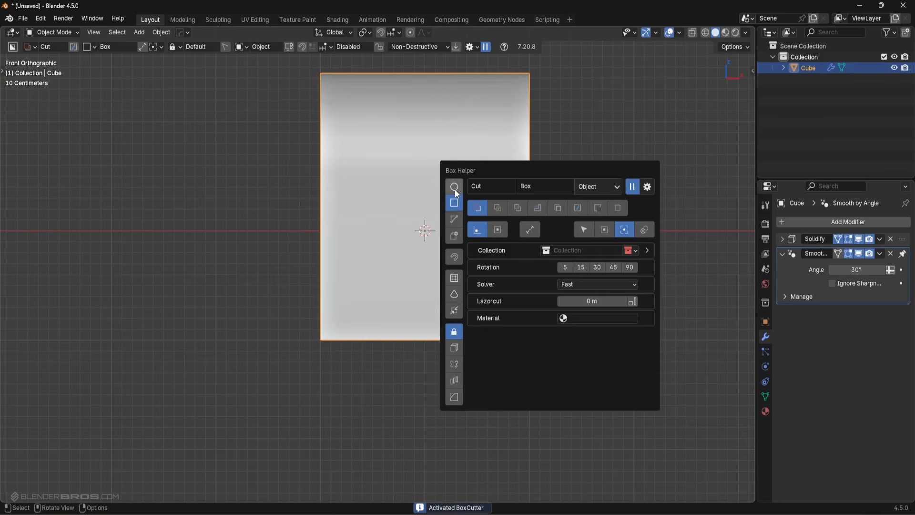
left_click_drag(354, 200, 373, 222)
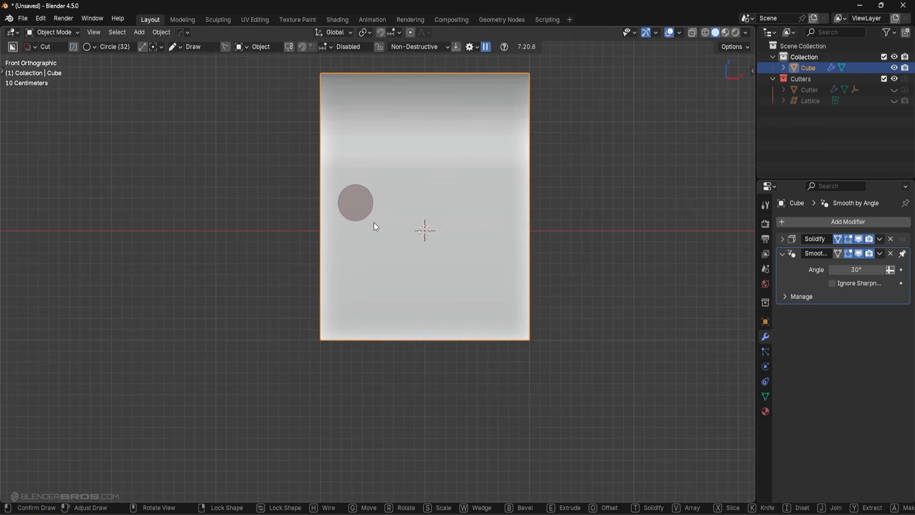
middle_click_drag(374, 222, 331, 235)
left_click(321, 245)
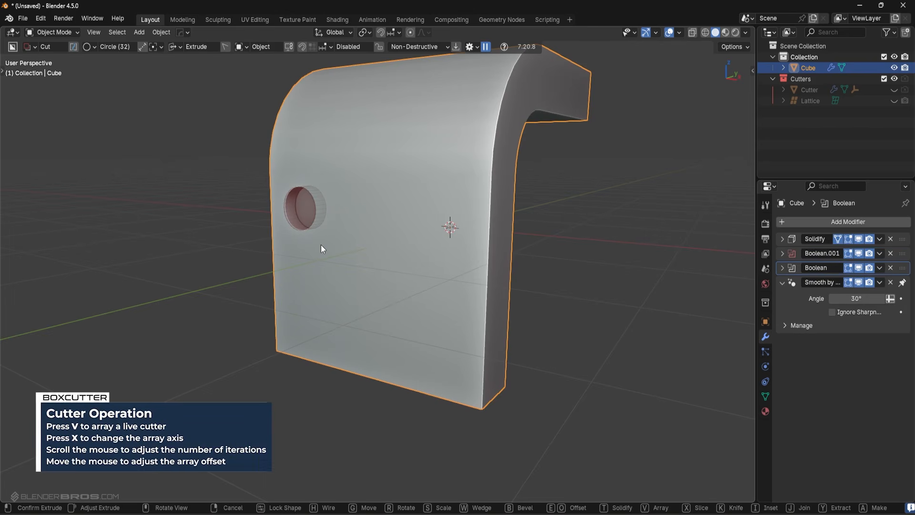
- Array the live circular cutter into a horizontal row of four across the front face
key("v")
scroll(315, 247, "up", 2)
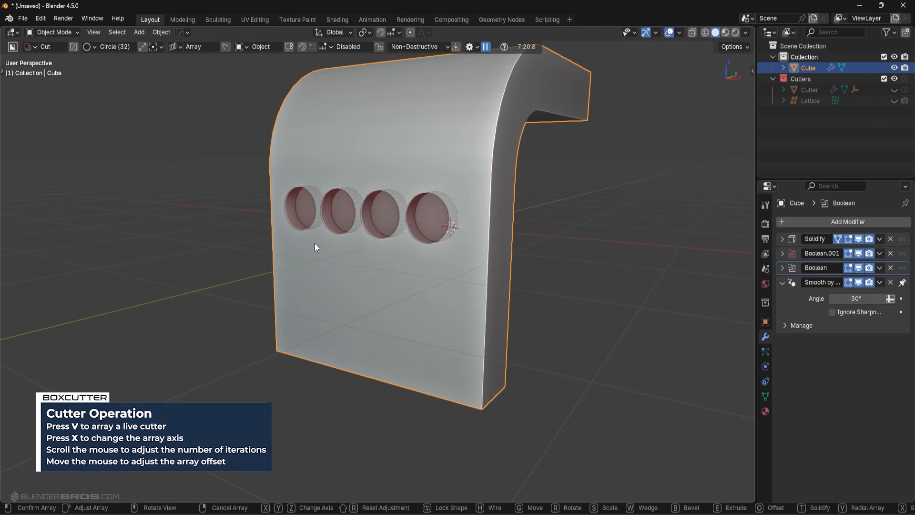
left_click(324, 248)
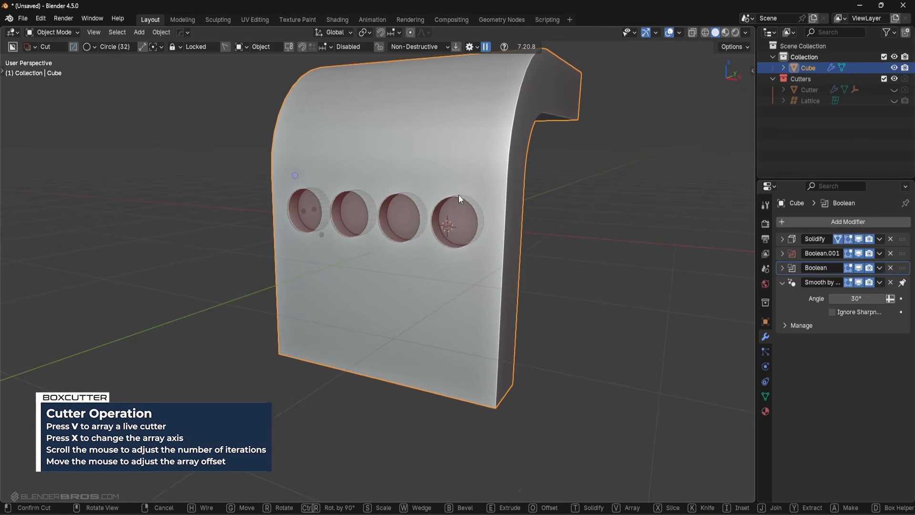
- Reveal the cutter with Ever Scroll and add a second array that repeats the row downward into three rows
key("q")
key("q")
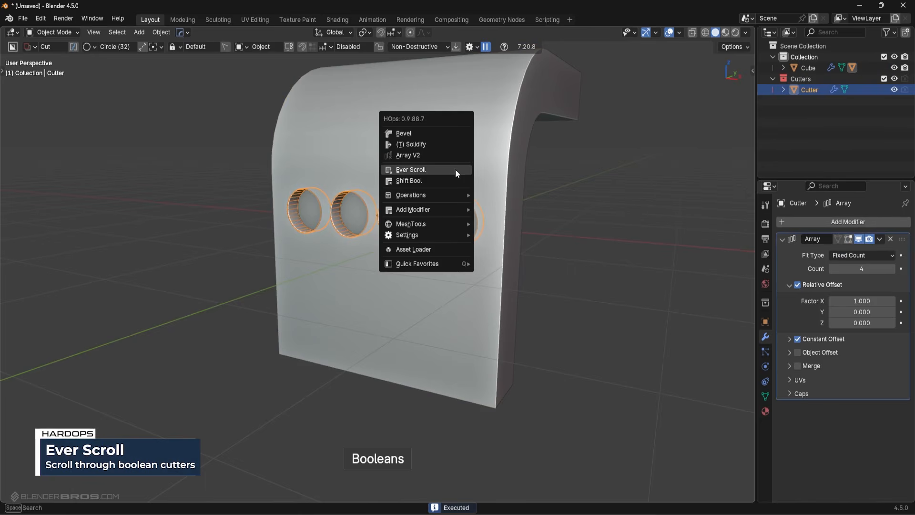
left_click(437, 154)
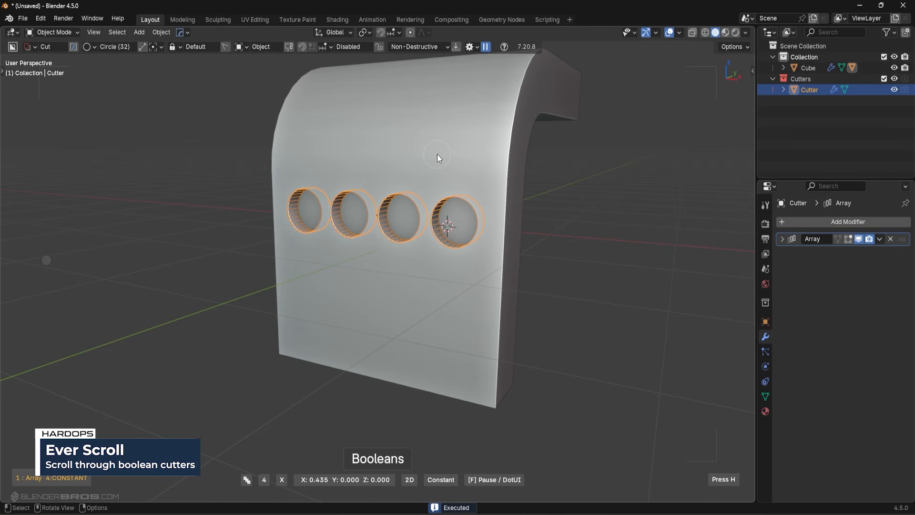
key("h")
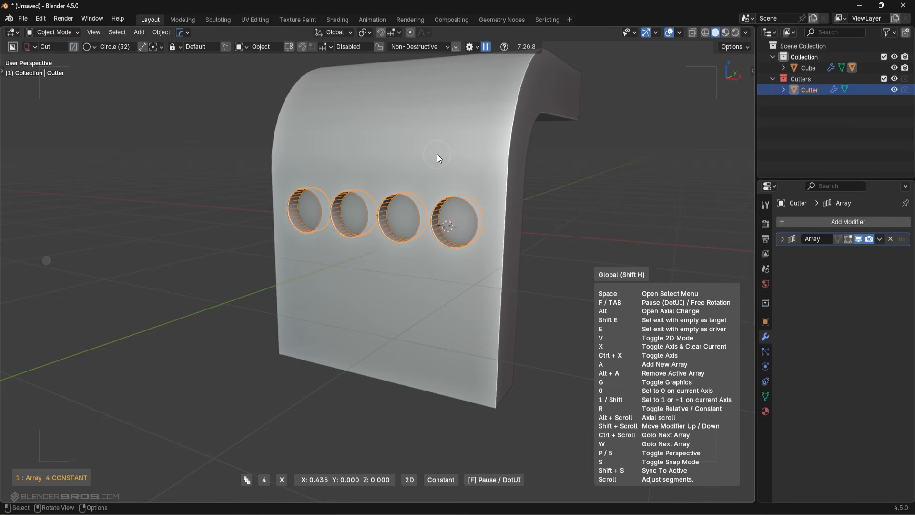
key("a")
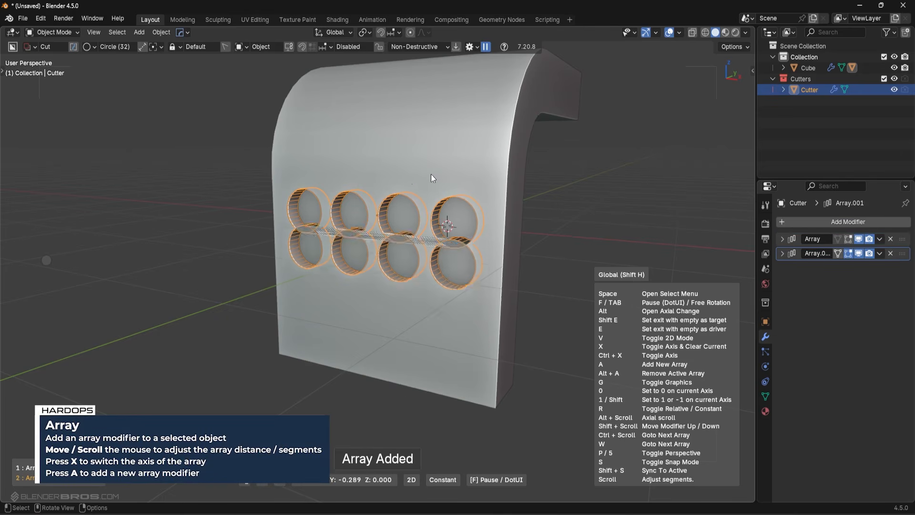
scroll(426, 180, "up", 1)
left_click(423, 180)
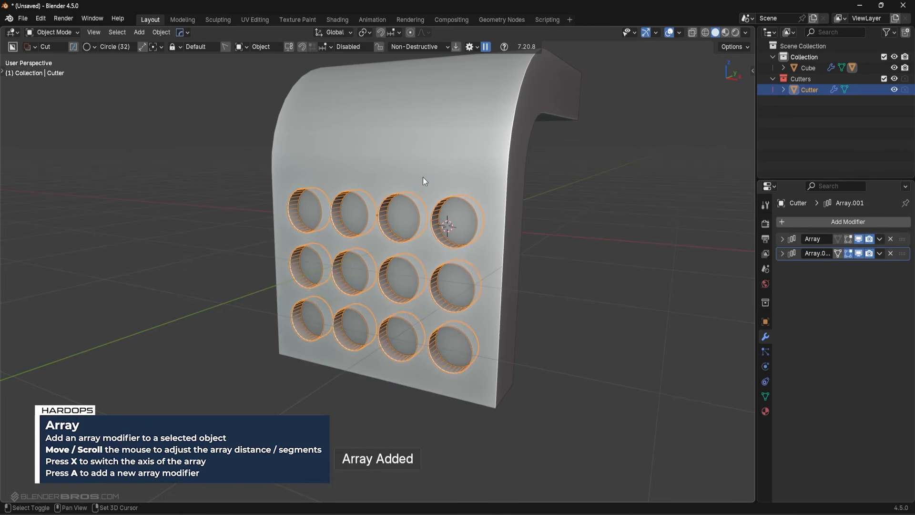
- Hide the cutter and add a HardOps bevel to the plate with 3 segments, 0.01 width, 0.70 profile and a 30° angle limit
key("shift+2")
middle_click_drag(476, 245, 517, 202)
scroll(489, 227, "up", 4)
scroll(441, 202, "down", 4)
left_click(439, 192)
key("q")
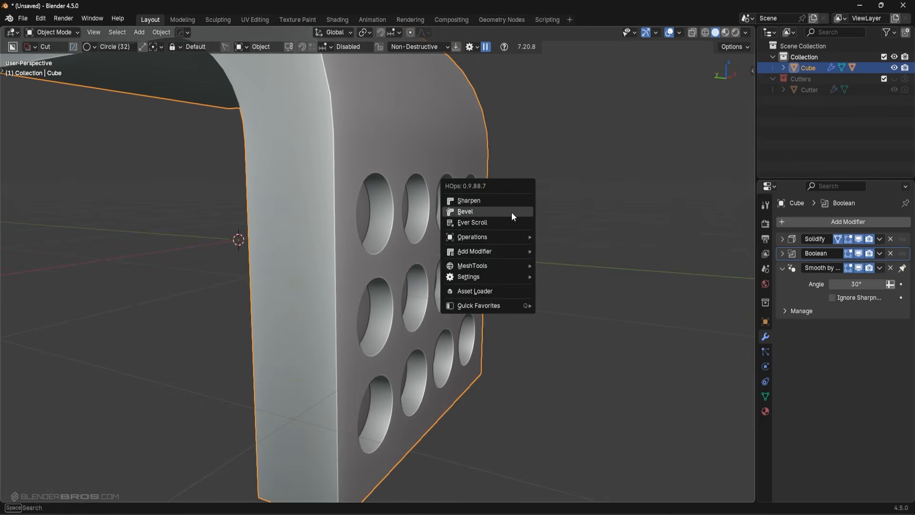
left_click(512, 216)
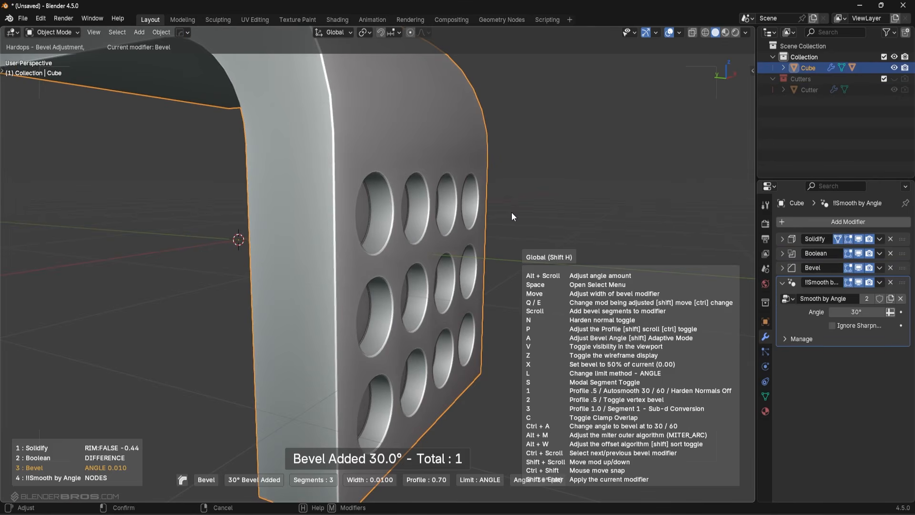
left_click(512, 216)
- Switch the viewport MatCap to the shiny metallic one and inspect the reflections around the holes
middle_click_drag(512, 216, 506, 223)
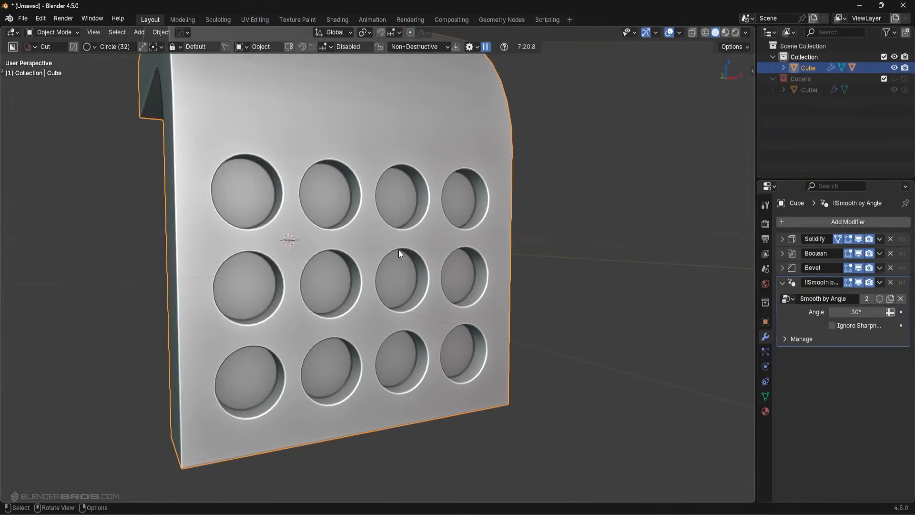
left_click(747, 32)
left_click(741, 109)
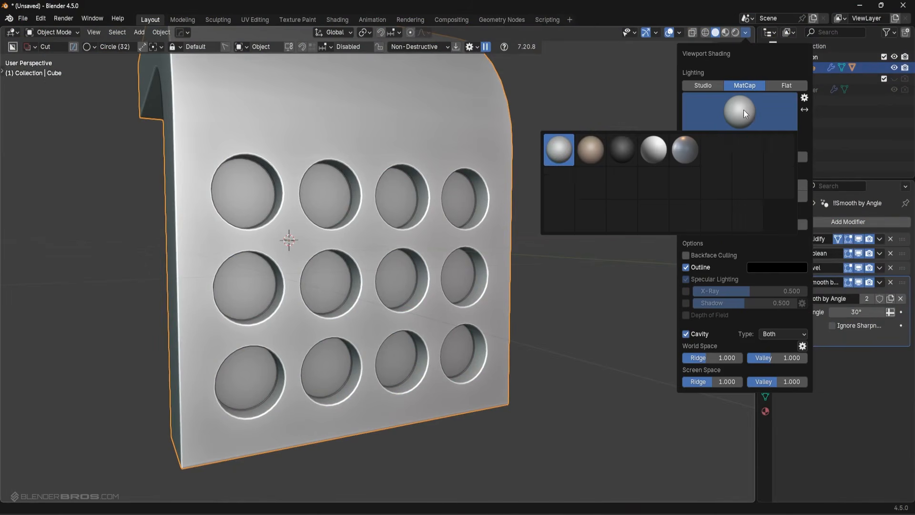
left_click(700, 191)
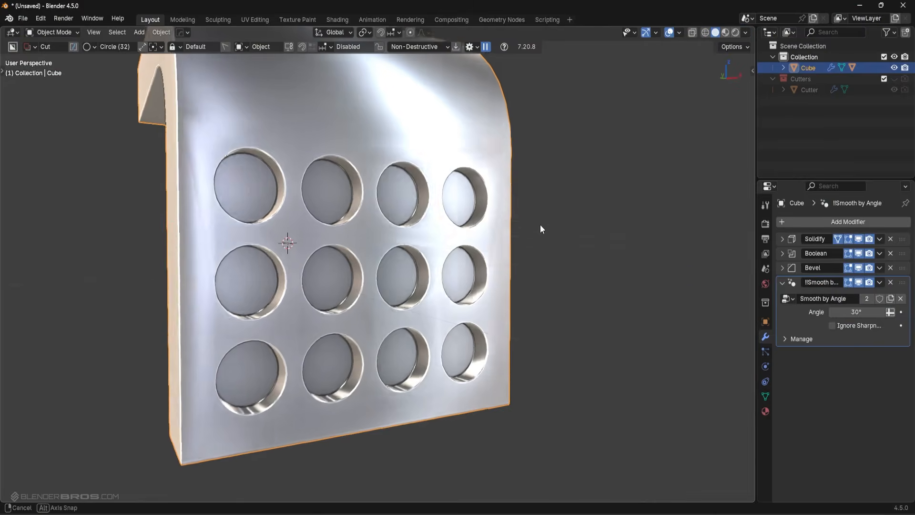
mouse_move(540, 225)
middle_mouse_down()
mouse_move(537, 207)
mouse_move(441, 237)
middle_mouse_up()
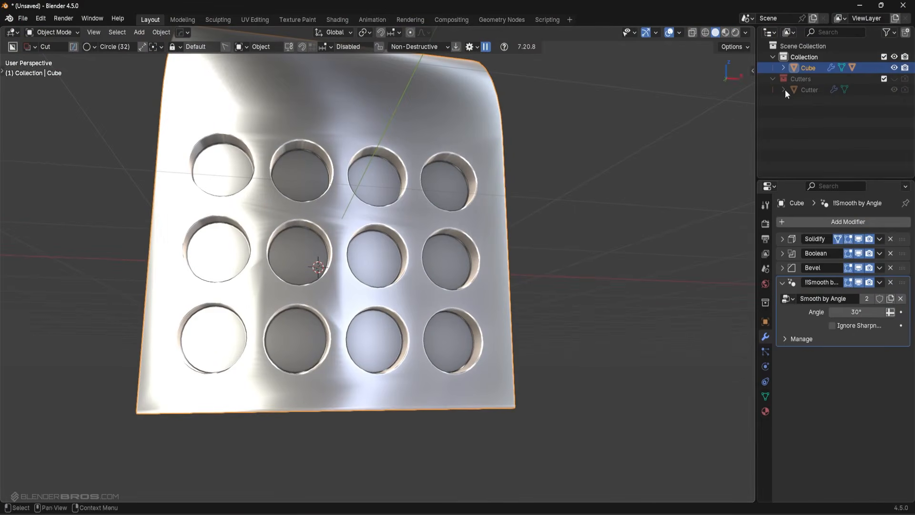
- Set the viewport MatCap to the black-and-white zebra stripes and inspect the reflections on the curve and around the holes
left_click(746, 31)
left_click(733, 109)
left_click(646, 204)
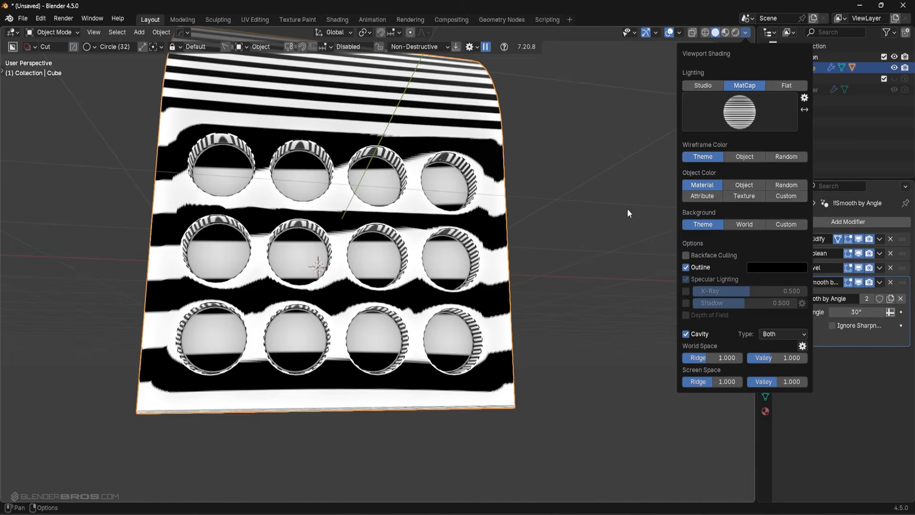
mouse_move(606, 209)
middle_mouse_down()
mouse_move(386, 241)
mouse_move(435, 275)
middle_mouse_up()
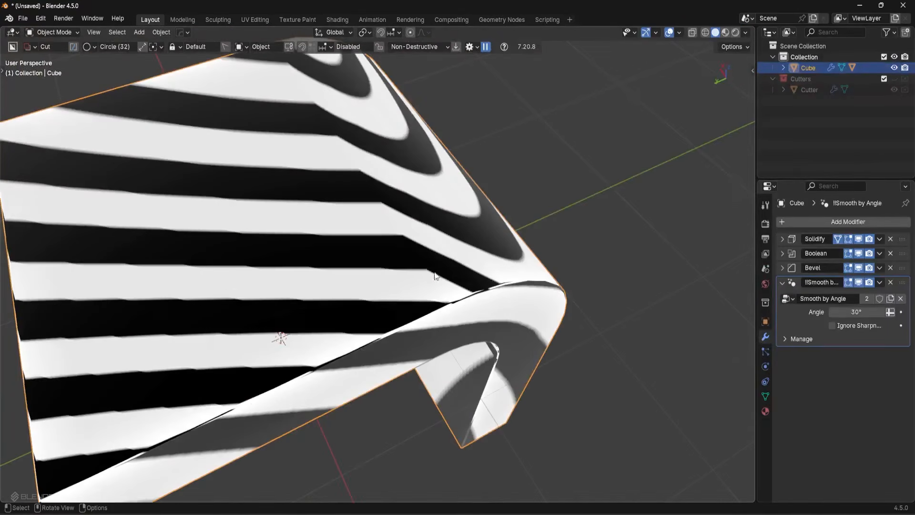
middle_click_drag(265, 242, 357, 198)
scroll(334, 240, "up", 5)
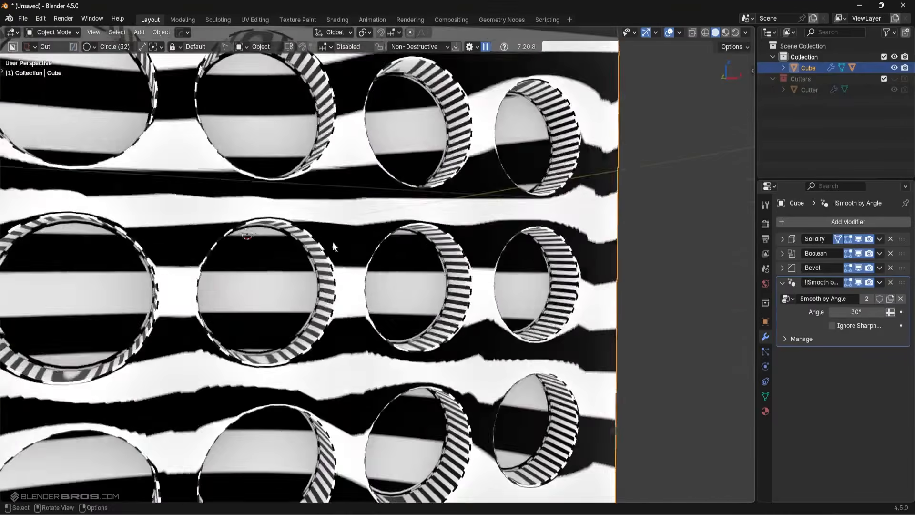
- Set the viewport MatCap back to the shiny metallic one and examine the reflections across the perforated face from several angles
middle_click_drag(332, 241, 351, 228)
left_click(746, 33)
left_click(739, 114)
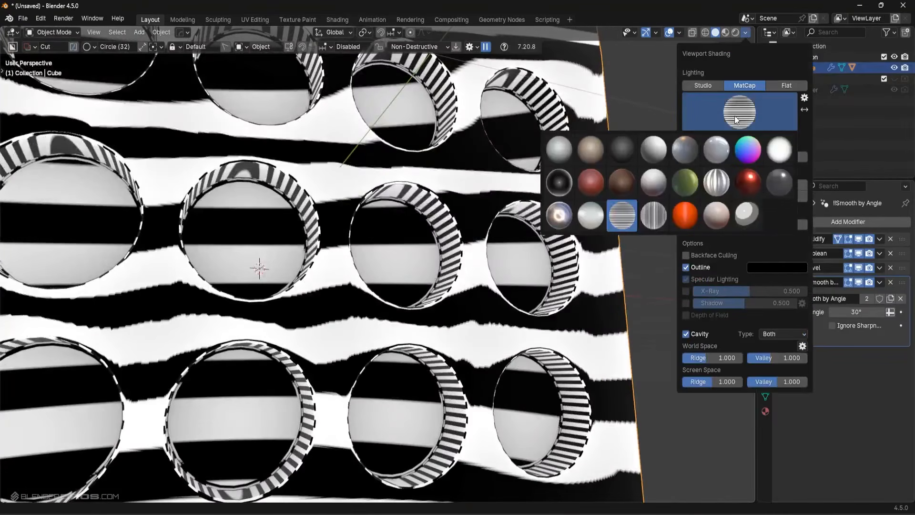
left_click(571, 219)
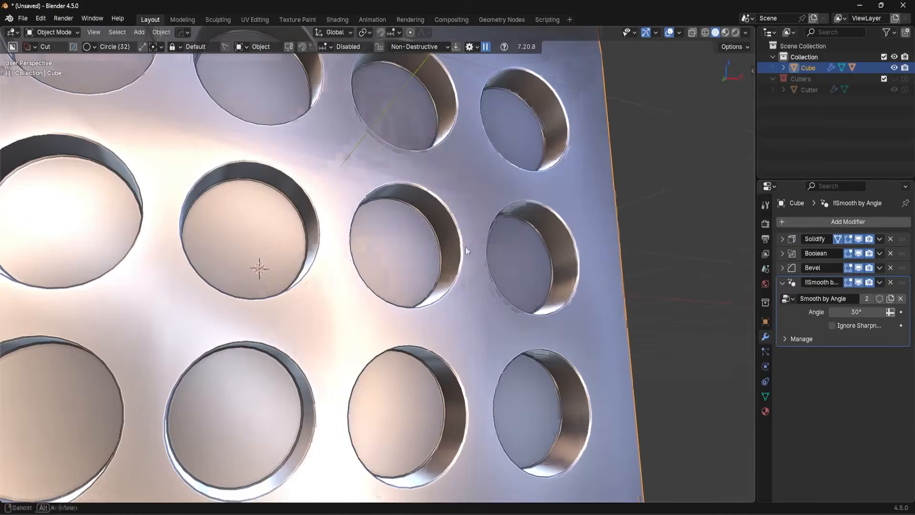
mouse_move(465, 247)
middle_mouse_down()
mouse_move(421, 270)
mouse_move(385, 264)
mouse_move(439, 249)
middle_mouse_up()
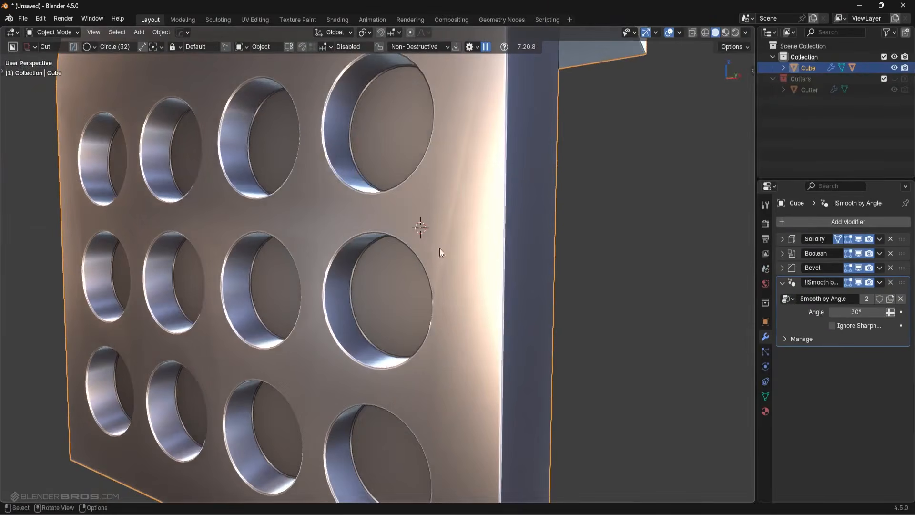
middle_click_drag(423, 205, 527, 246)
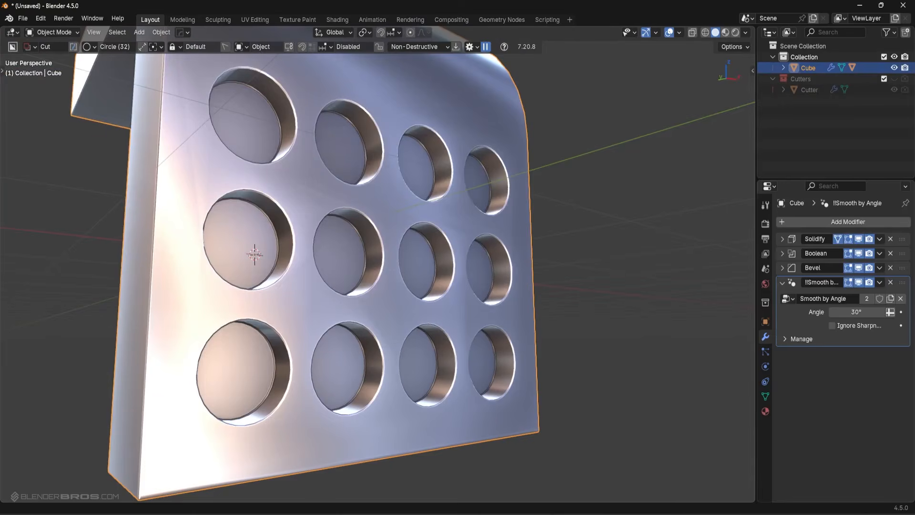
middle_click_drag(467, 231, 494, 251)
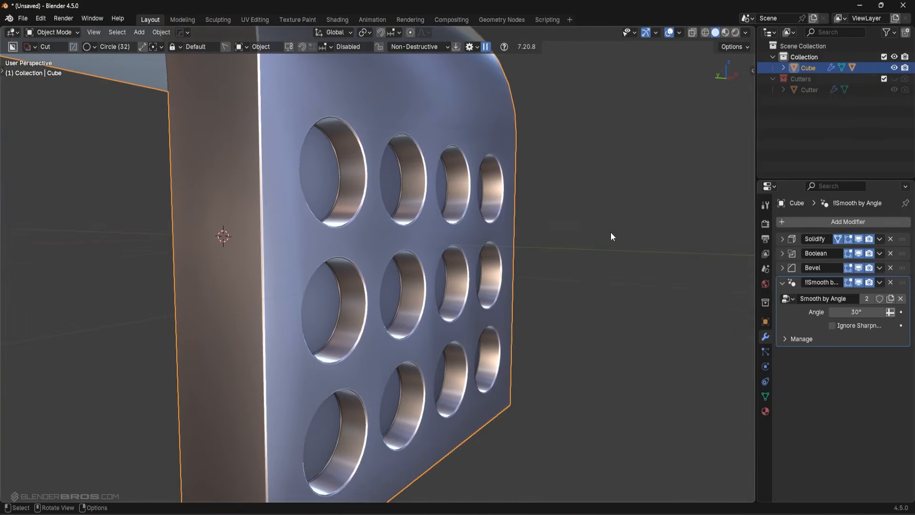
- Apply the plate's Solidify and Boolean modifiers, toggling each one's viewport display beforehand to compare its effect
left_click(859, 239)
left_click(859, 239)
scroll(654, 262, "down", 3)
left_click(880, 240)
left_click(876, 250)
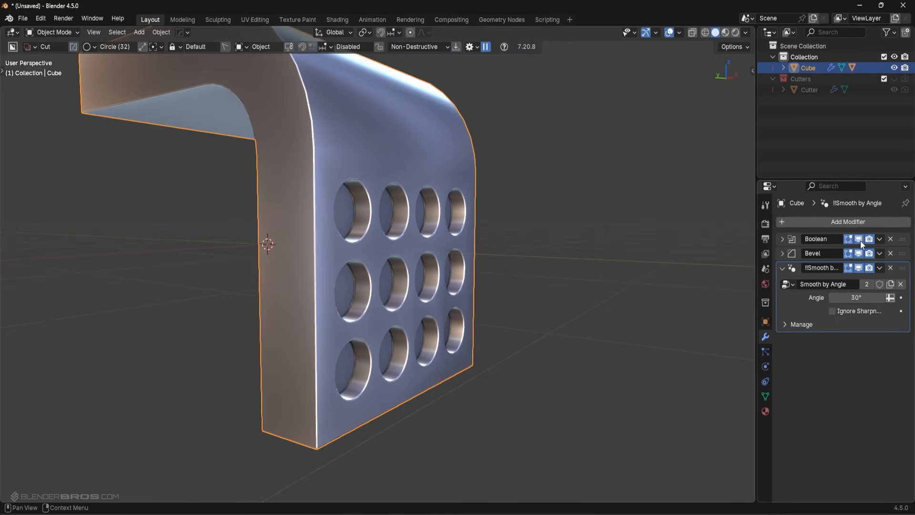
left_click(859, 239)
left_click(860, 239)
left_click(880, 238)
left_click(875, 249)
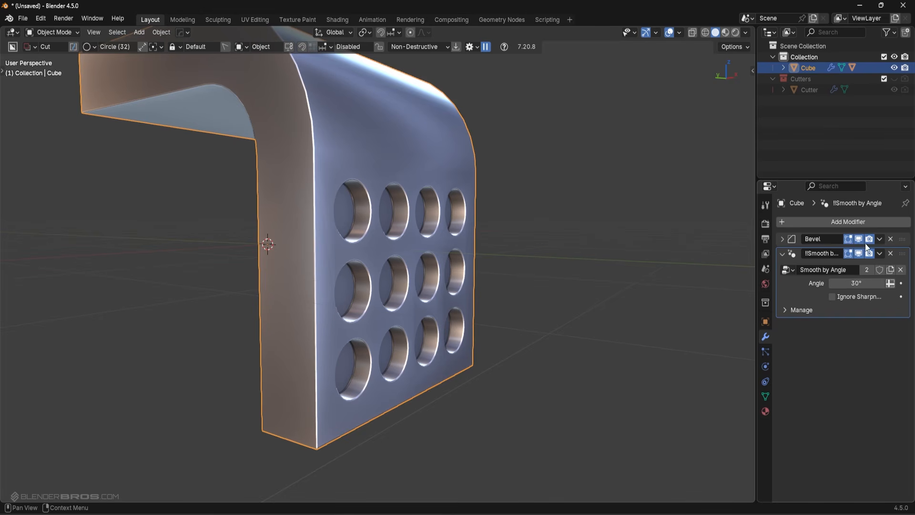
- Toggle the Bevel modifier's viewport display and apply it, keeping only Smooth by Angle live
left_click(859, 239)
left_click(858, 239)
left_click(880, 240)
left_click(865, 251)
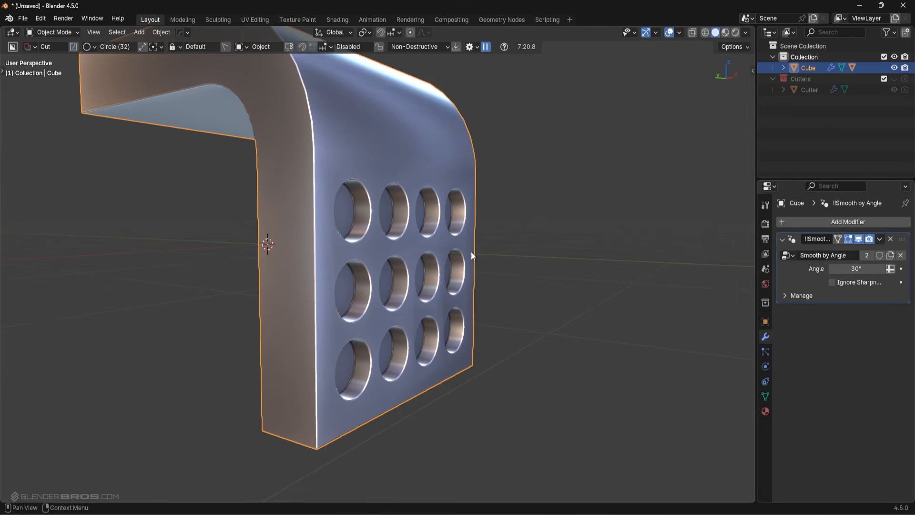
- Enter Edit Mode with vertex selection and examine the normals around the bevelled rim of a large hole up close
middle_click_drag(477, 284, 477, 254)
key("KP_3")
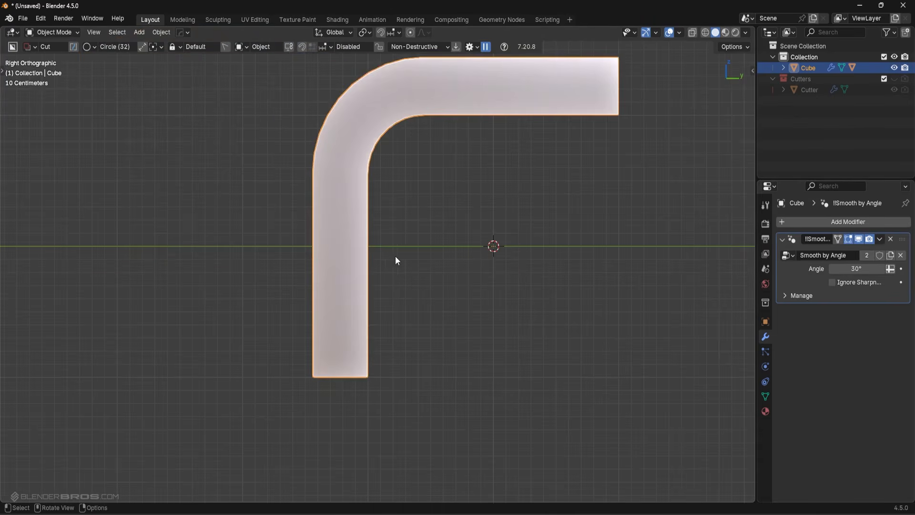
middle_click_drag(396, 256, 430, 278)
key("Tab")
key("1")
scroll(356, 316, "up", 3)
middle_click_drag(356, 317, 459, 209, "shift")
scroll(460, 209, "up", 3)
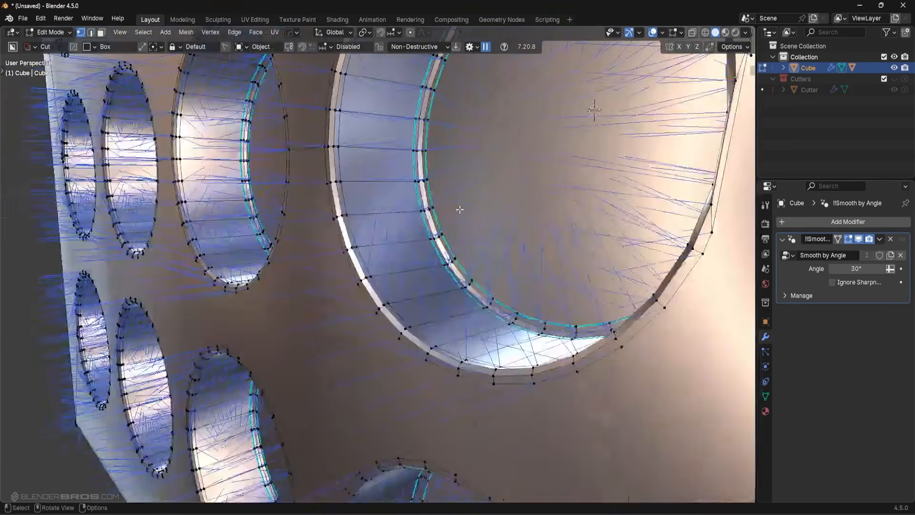
- Examine the front face's vertex normals edge-on in the right orthographic view, around the rows of holes
scroll(465, 244, "down", 4)
middle_click_drag(465, 244, 430, 248)
key("KP_3")
middle_click_drag(274, 213, 384, 198, "shift")
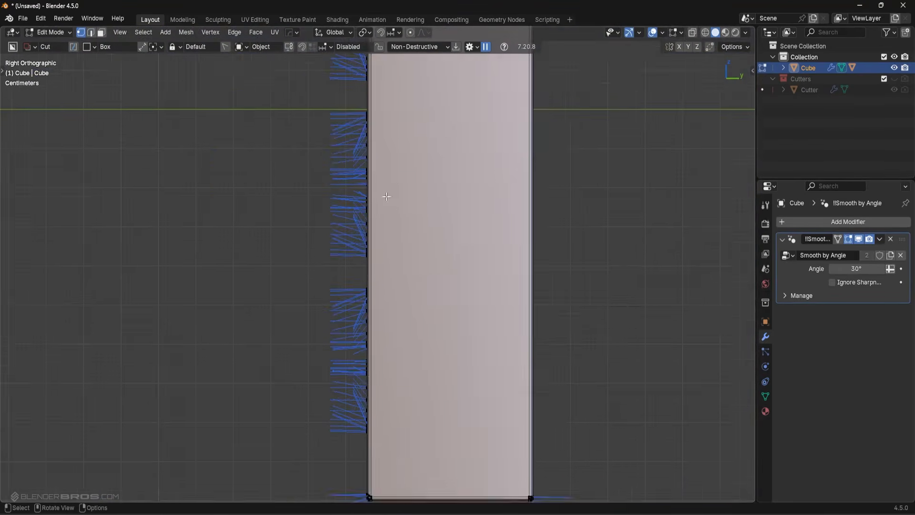
scroll(391, 236, "up", 8)
scroll(353, 231, "down", 2)
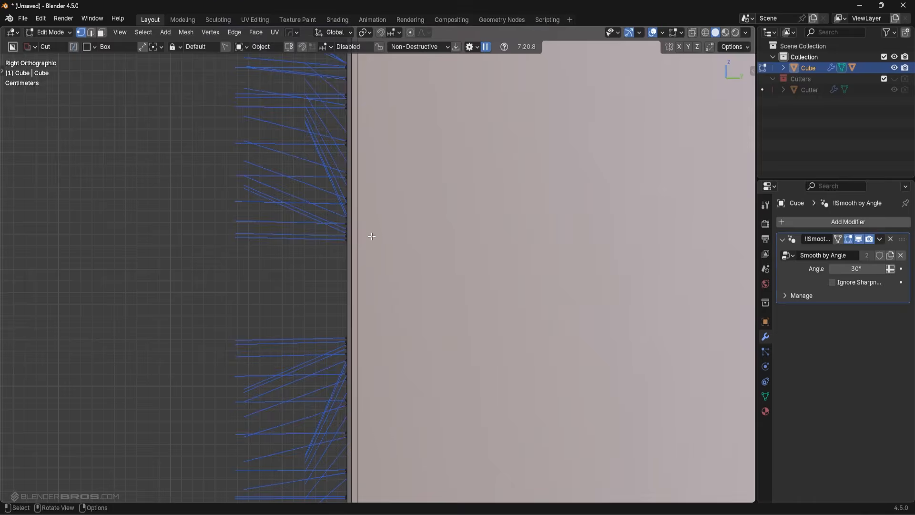
- Select neighbouring vertices on a hole's lower rim, frame them in the right orthographic view and examine their normals' tilt closely
middle_click_drag(361, 238, 394, 240)
left_click(375, 249)
left_click(401, 247, "shift")
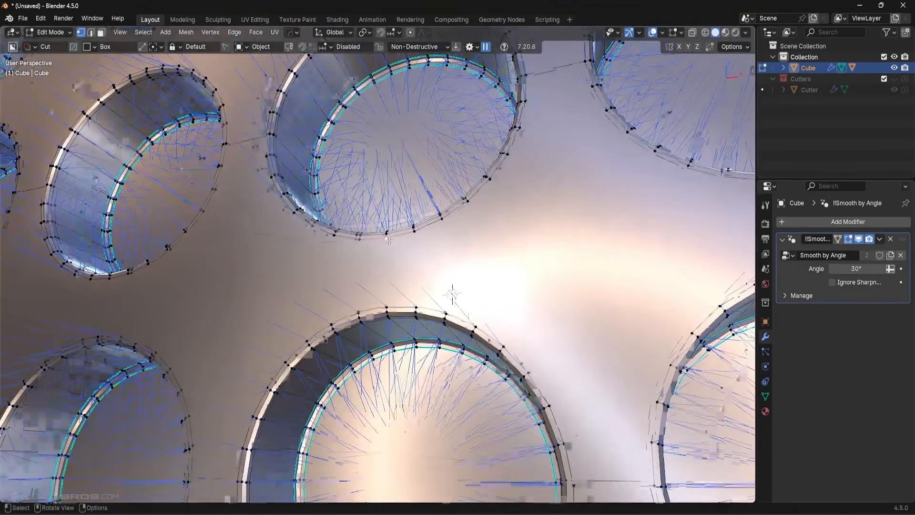
key("KP_Decimal")
key("KP_3")
scroll(414, 226, "down", 9)
scroll(412, 228, "down", 5)
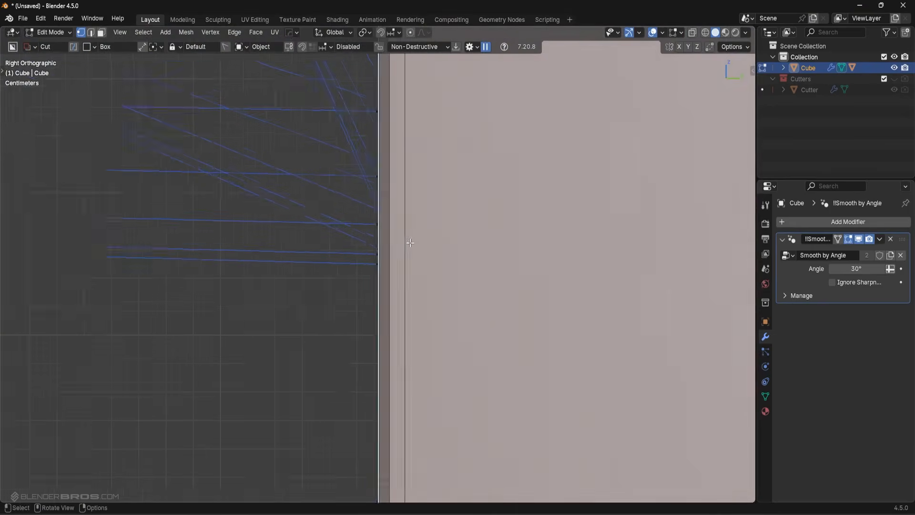
scroll(352, 270, "up", 12)
middle_click_drag(378, 270, 454, 269, "shift")
scroll(460, 268, "up", 6)
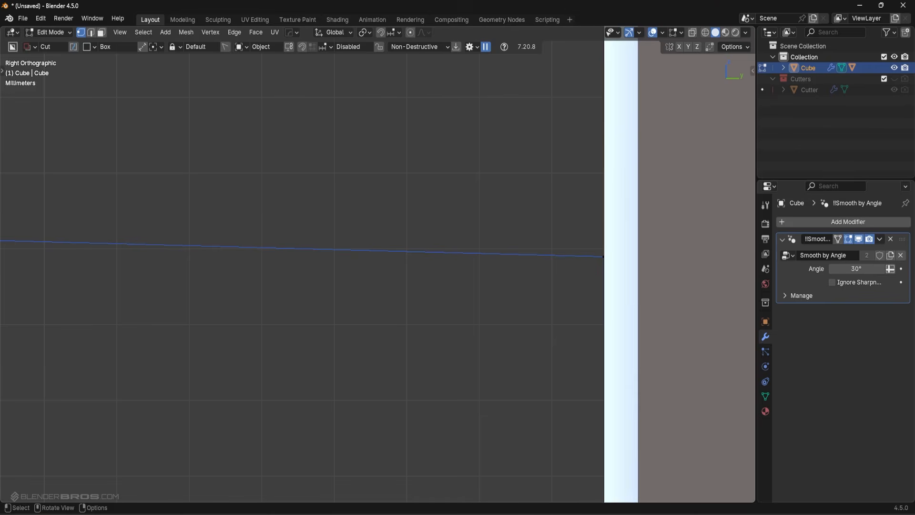
scroll(581, 273, "down", 3)
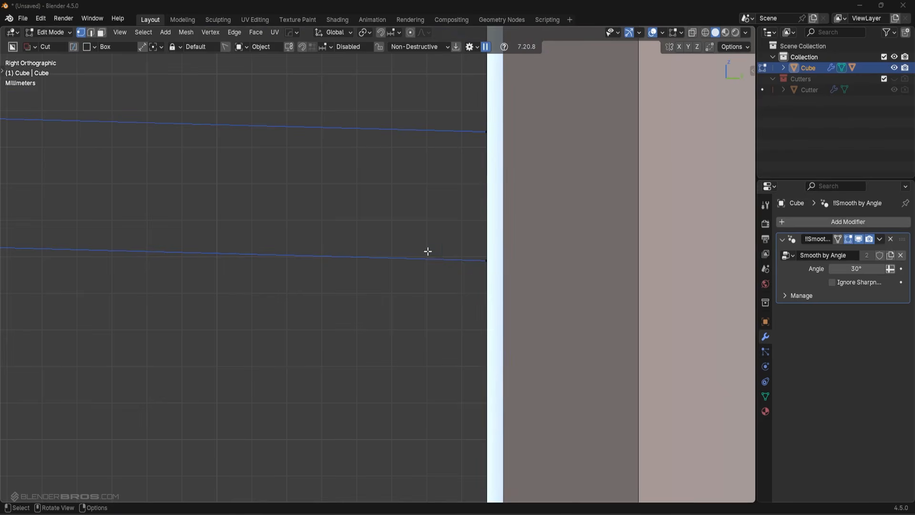
- Select the rim vertex with the tilted normal, examine its adjoining faces, and return to Object Mode to check the reflections
left_click(488, 262)
middle_click_drag(488, 262, 573, 268)
scroll(572, 268, "down", 16)
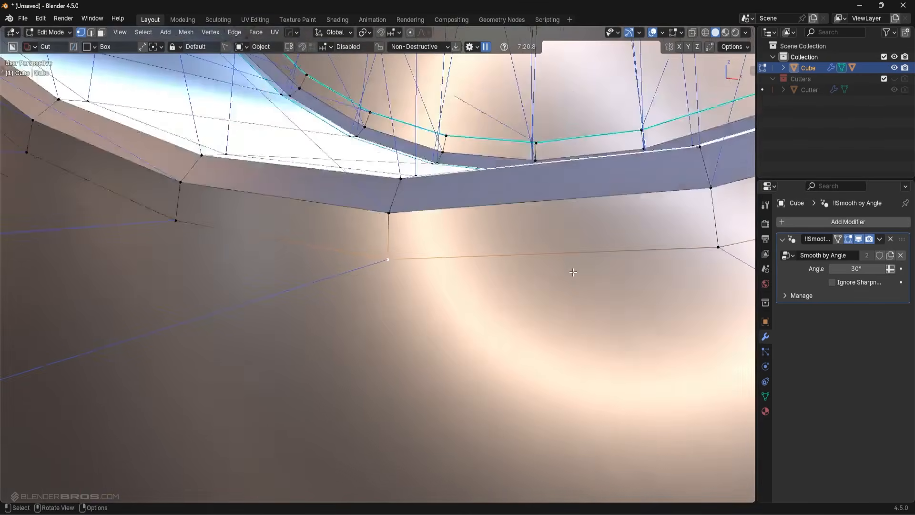
scroll(558, 368, "down", 4)
middle_click_drag(555, 337, 584, 350)
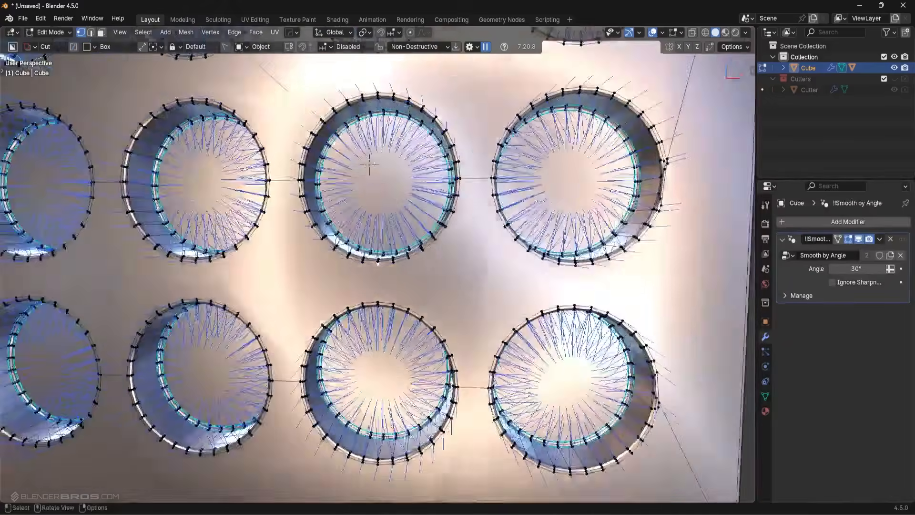
scroll(546, 352, "down", 4)
key("Tab")
middle_click_drag(552, 281, 385, 204)
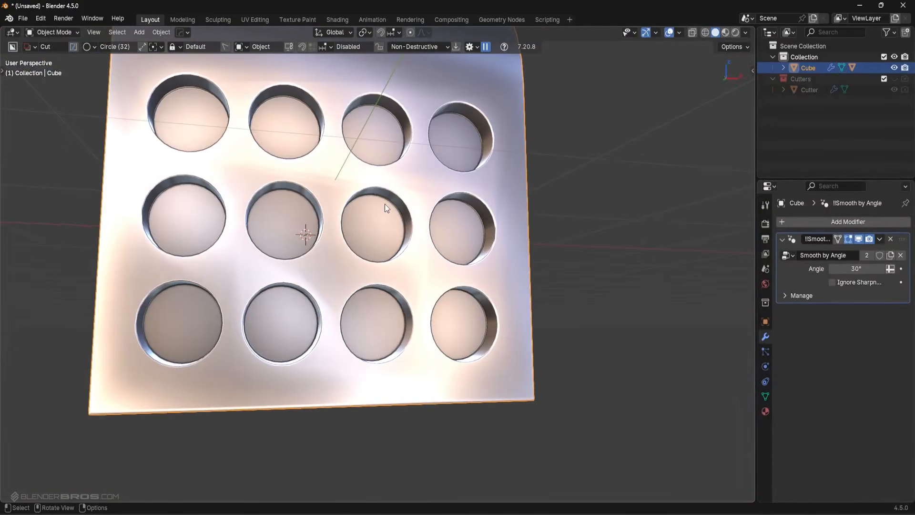
- Re-enter Edit Mode in the right orthographic view and examine how the front face's normals deviate from perpendicular
key("KP_3")
key("Tab")
left_click(319, 269)
scroll(356, 260, "up", 10)
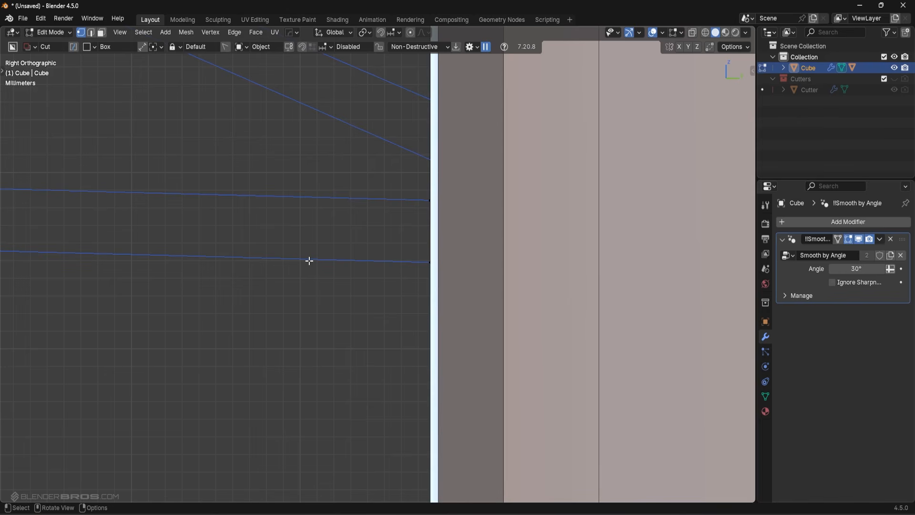
scroll(377, 277, "down", 2)
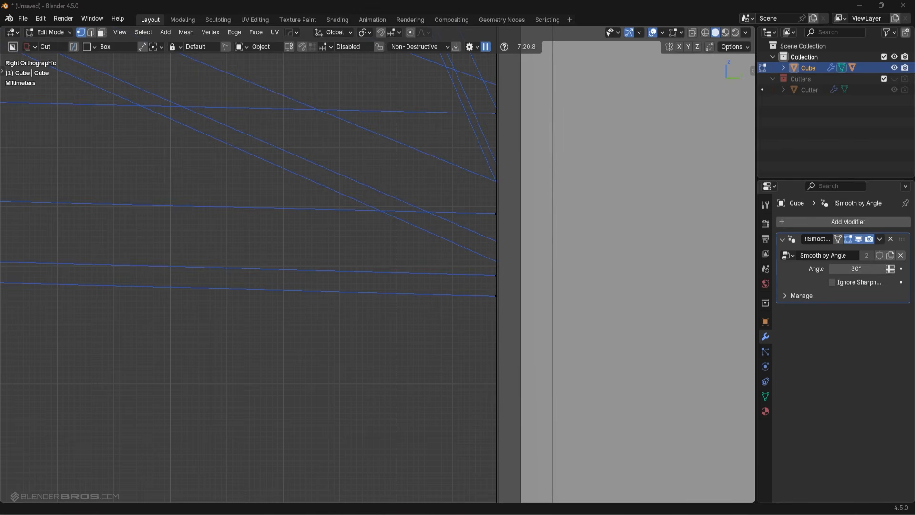
- Select the flat front face above the top row of holes and inset it by about 0.005 m
middle_click_drag(435, 364, 422, 329)
left_click(477, 310)
middle_click_drag(487, 346, 518, 351)
scroll(518, 351, "up", 2)
key("i")
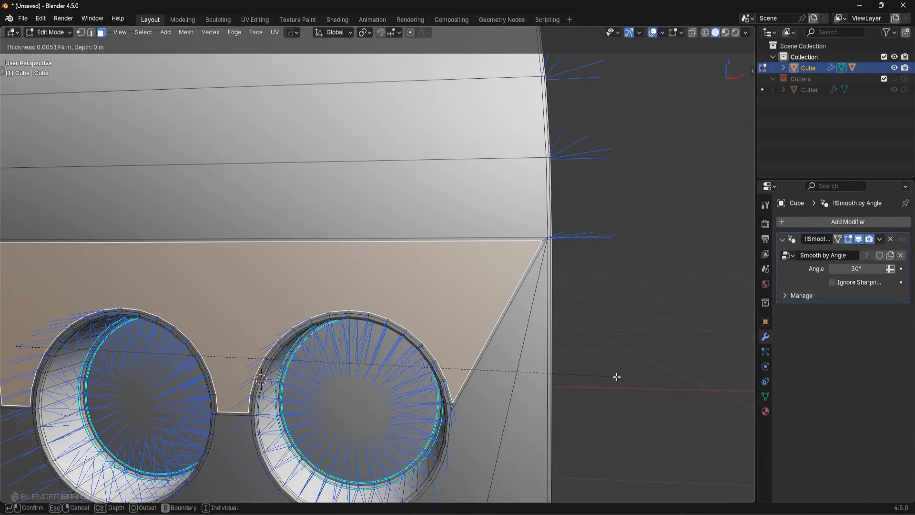
left_click(610, 399)
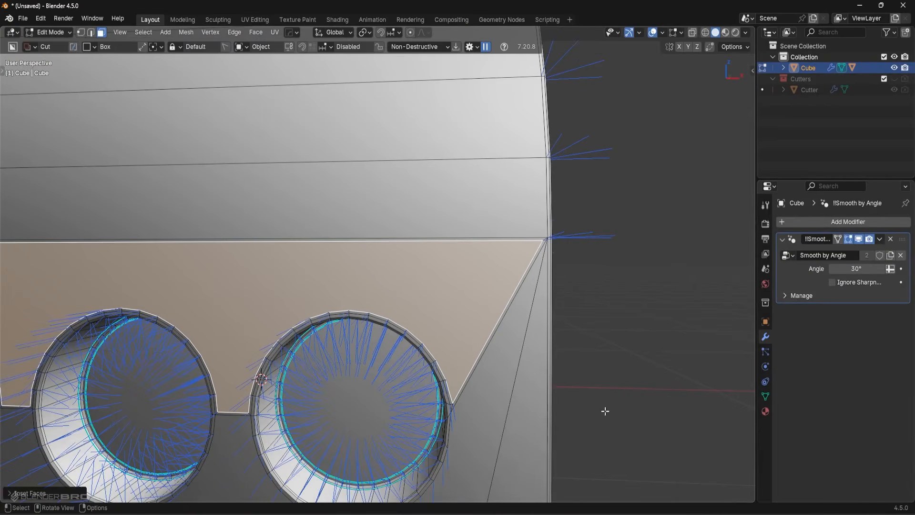
- Return to Object Mode, switch from the grey to the shiny metallic MatCap, and inspect the shading where the curve meets the inset face
key("Tab")
middle_click_drag(514, 285, 566, 271)
scroll(567, 271, "down", 3)
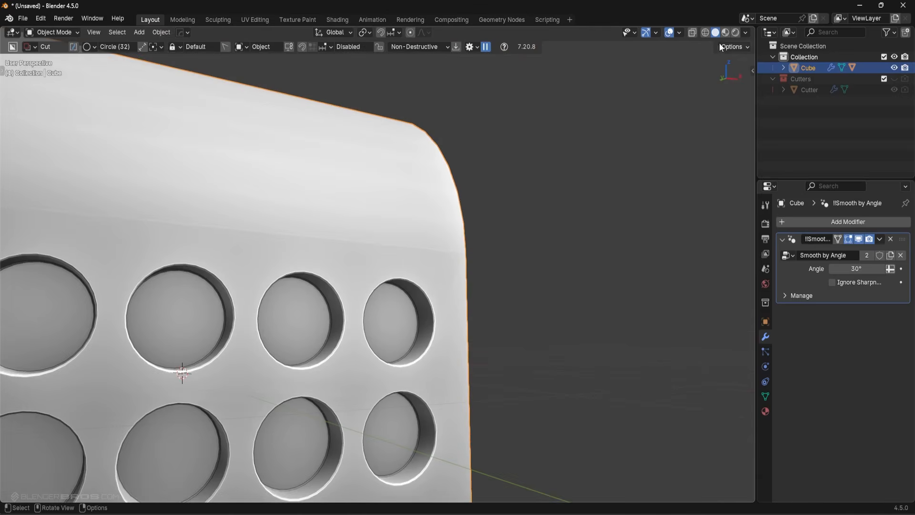
left_click(746, 33)
left_click(728, 118)
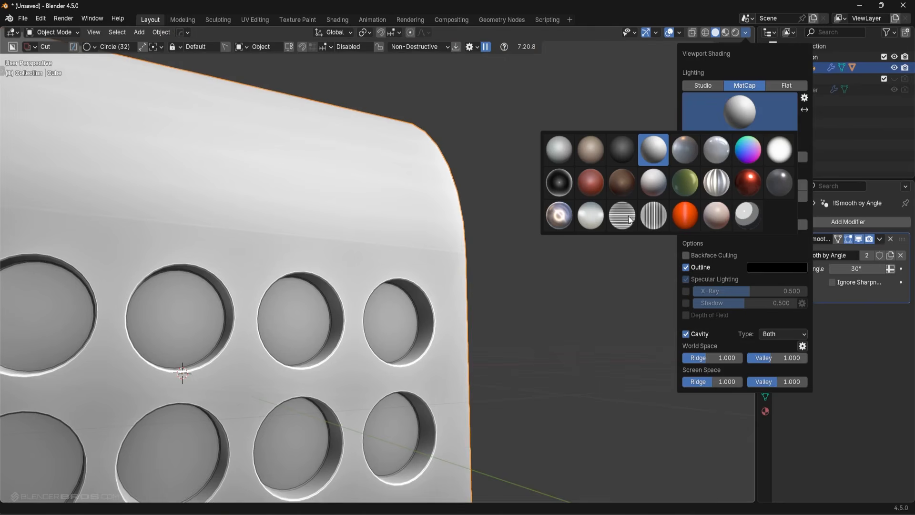
left_click(564, 215)
mouse_move(422, 280)
middle_mouse_down()
mouse_move(367, 280)
mouse_move(375, 274)
mouse_move(332, 286)
middle_mouse_up()
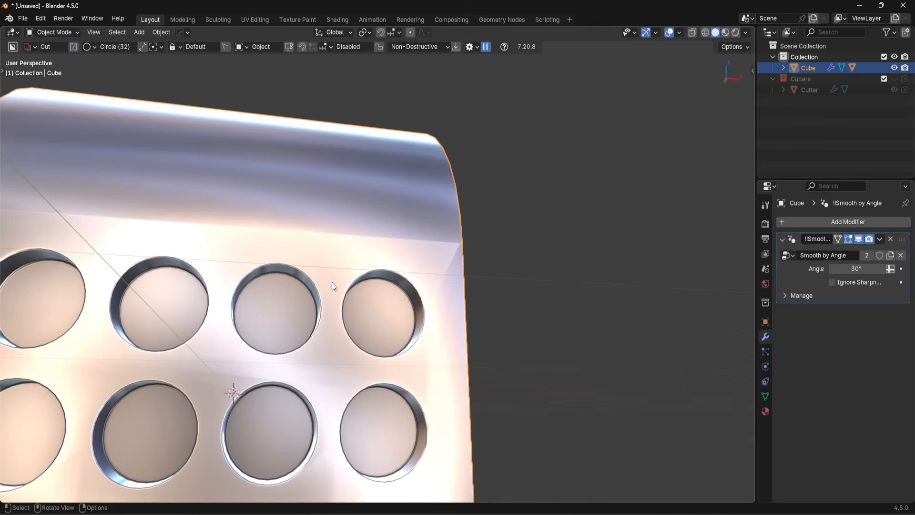
middle_click_drag(421, 229, 370, 261)
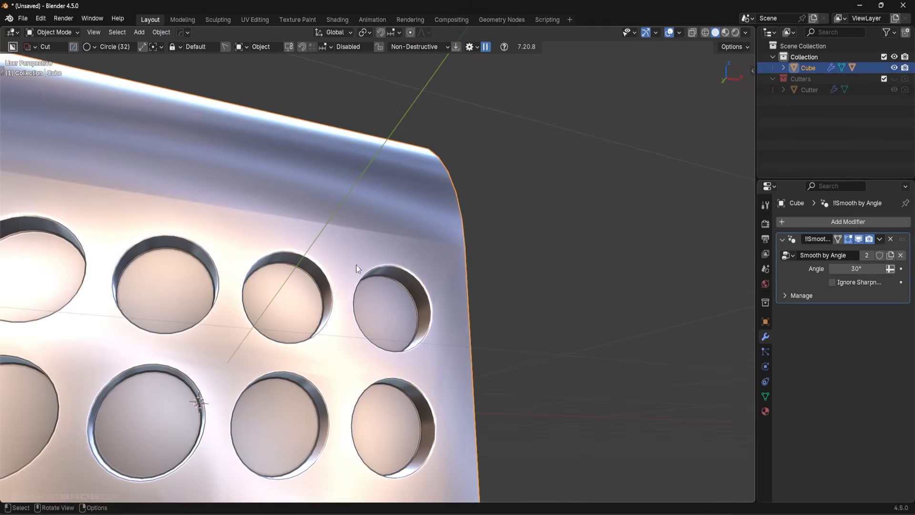
- Select all the flat front faces surrounding the three rows of holes, including the bottom strip, and inset them
key("Tab")
scroll(364, 253, "down", 5)
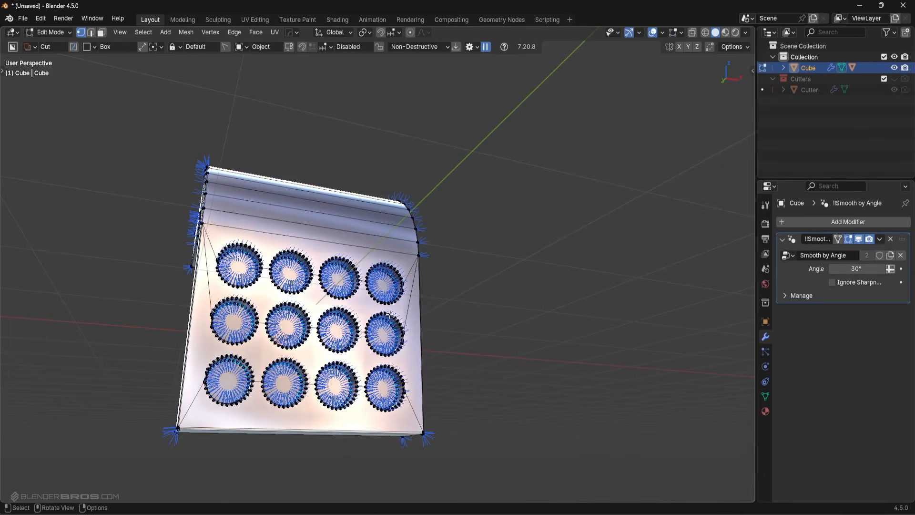
key("Tab")
left_click(337, 305)
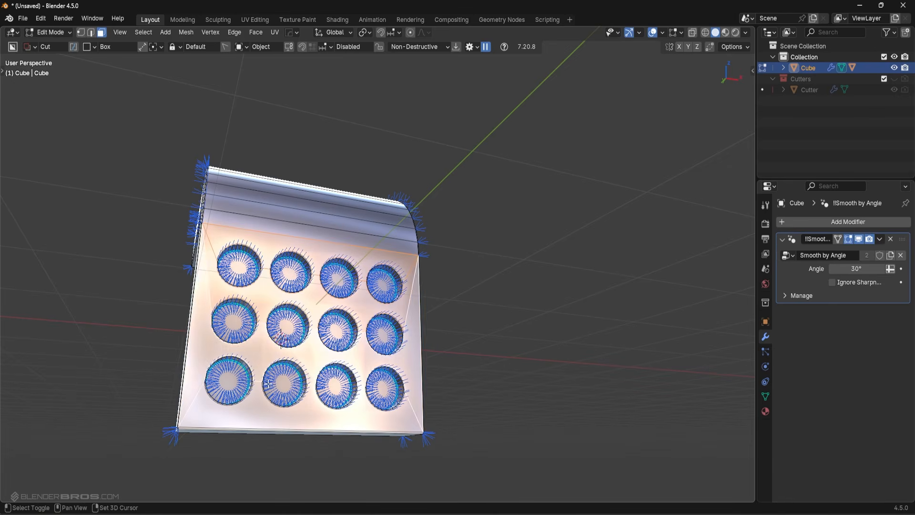
middle_click_drag(305, 390, 442, 280)
scroll(613, 287, "up", 9)
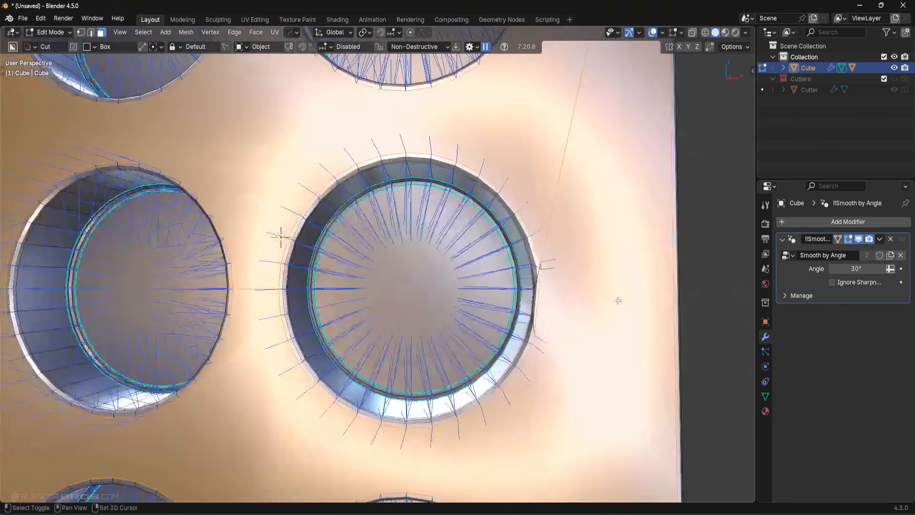
middle_click_drag(619, 300, 576, 244, "shift")
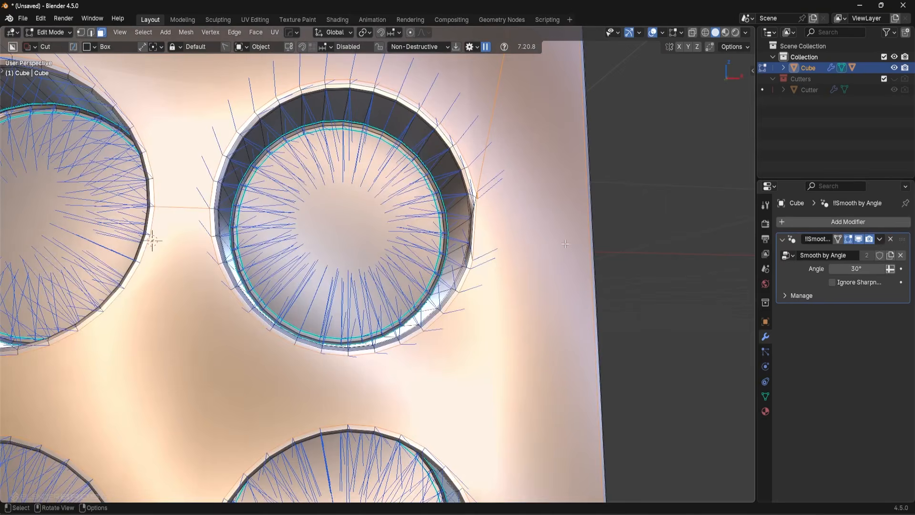
key("1")
middle_click_drag(453, 260, 440, 294)
scroll(439, 294, "down", 5)
key("Tab")
left_click(562, 310)
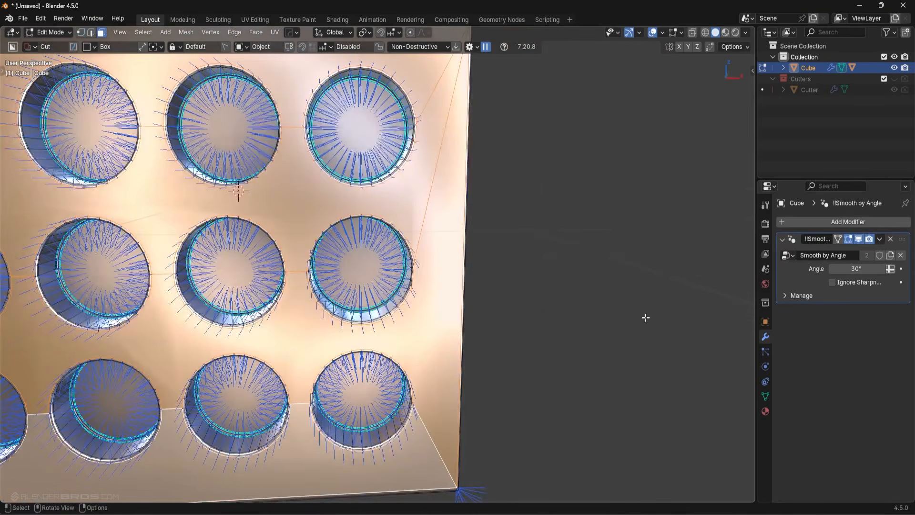
key("i")
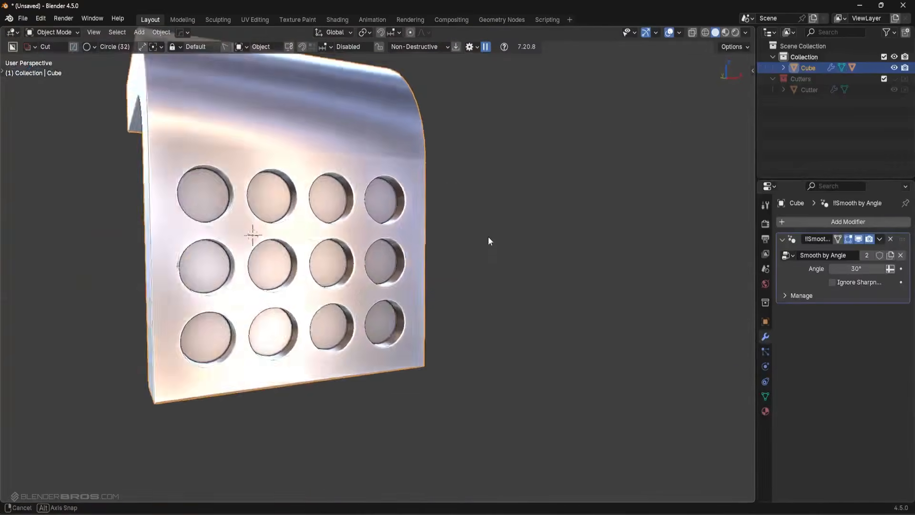
- Enter Edit Mode and switch the viewport overlays off and back on to inspect the shading around the holes
scroll(470, 304, "up", 6)
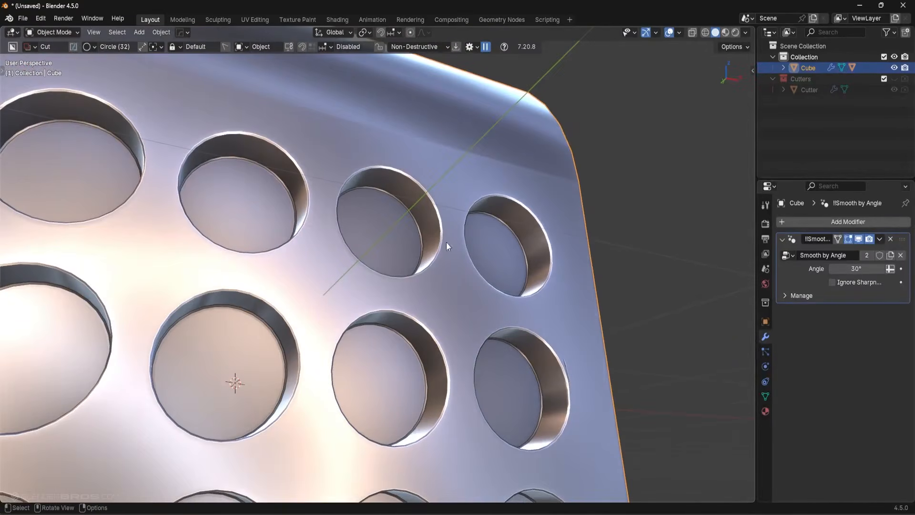
key("Tab")
left_click(662, 32)
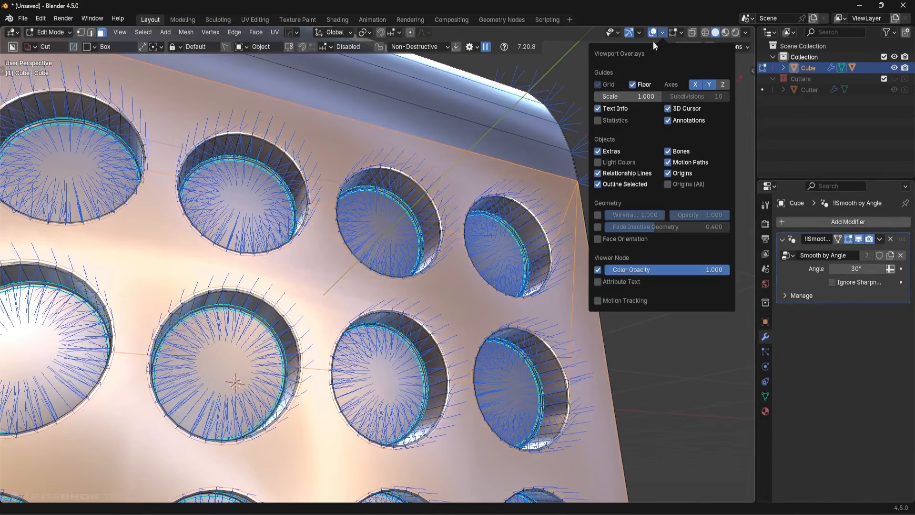
left_click(653, 34)
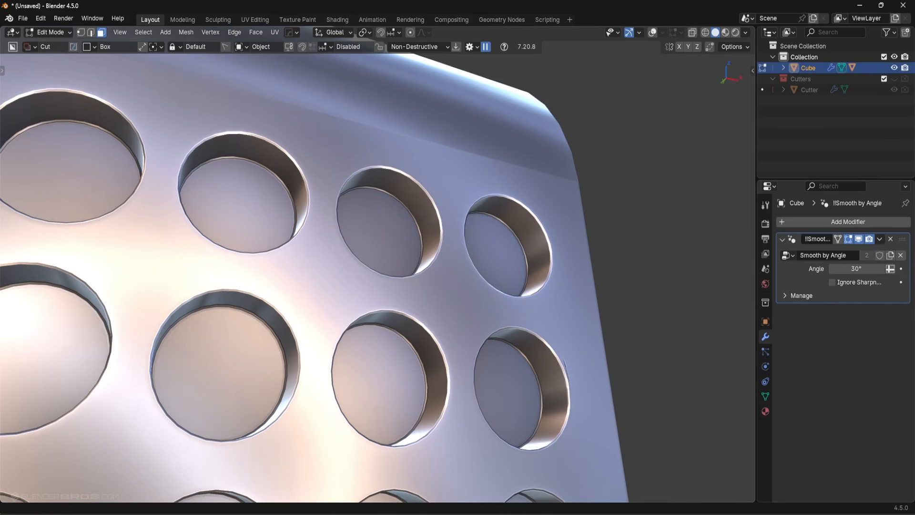
scroll(595, 123, "down", 8)
left_click(653, 32)
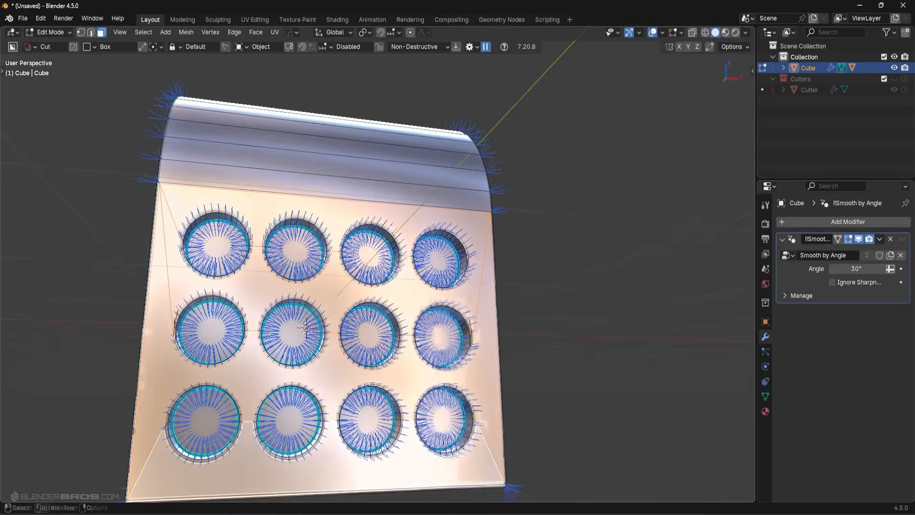
- Examine the vertex normals along a hole's bevelled rim in vertex selection mode, then return to face selection with the selection cleared
scroll(353, 271, "up", 5)
scroll(353, 270, "up", 5)
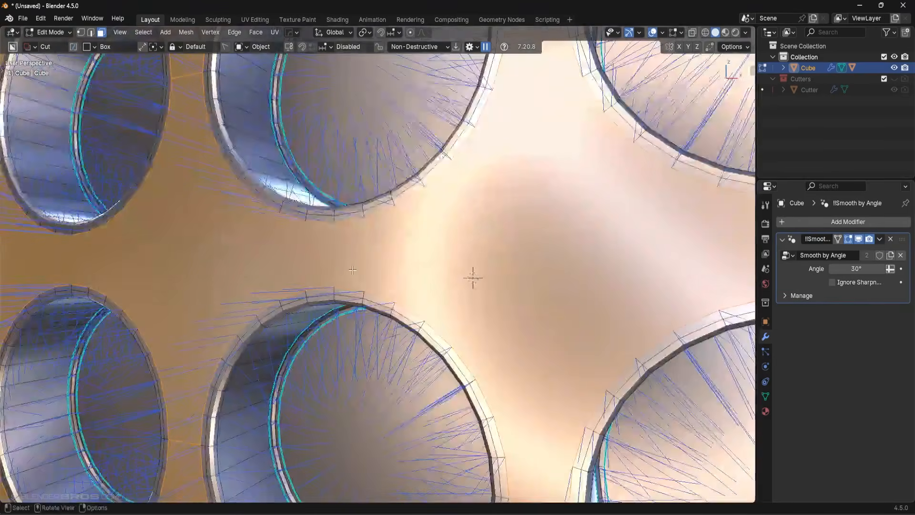
scroll(275, 215, "up", 5)
key("1")
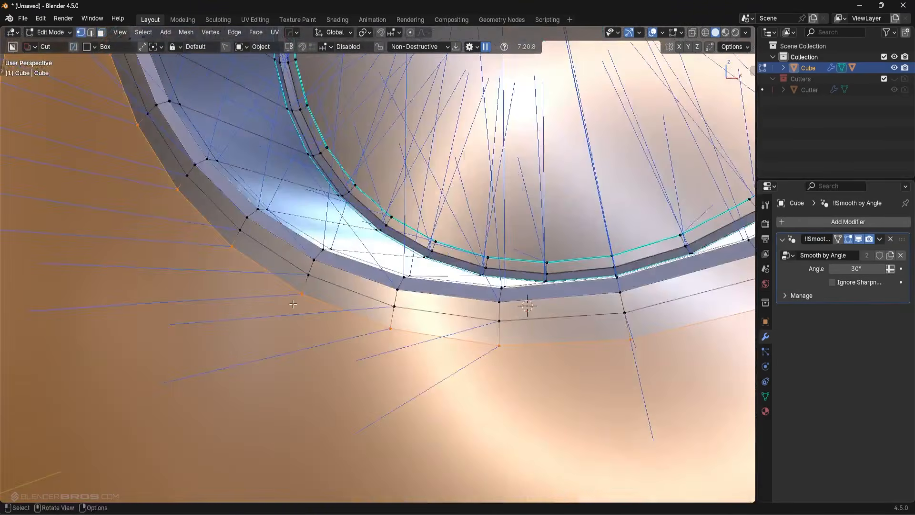
scroll(302, 292, "down", 3)
middle_click_drag(305, 296, 318, 222)
key("3")
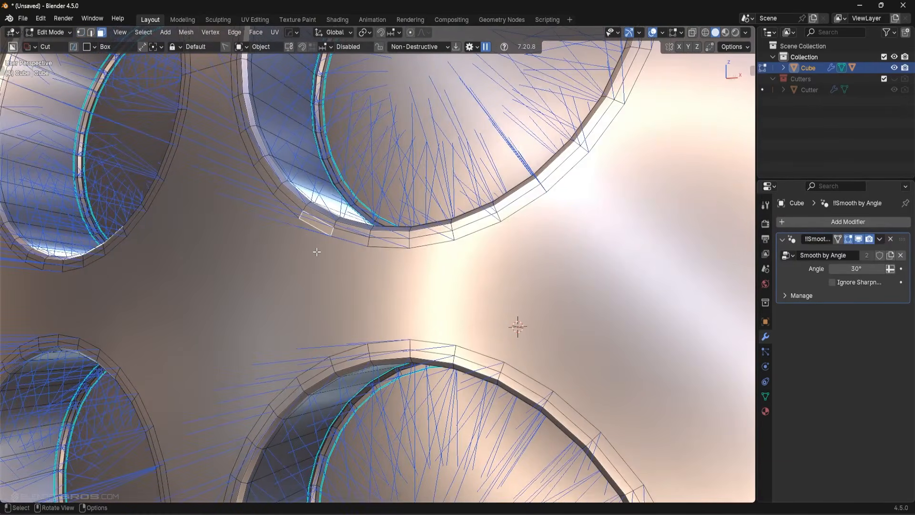
key("a")
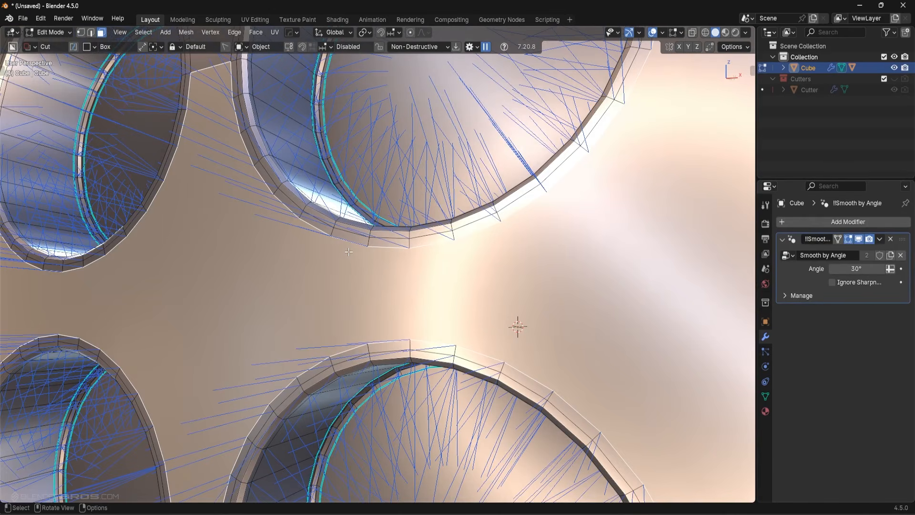
- Select a small bevel face on the hole's lower rim and the large adjoining flat face to compare how they influence the normals
scroll(348, 258, "up", 4)
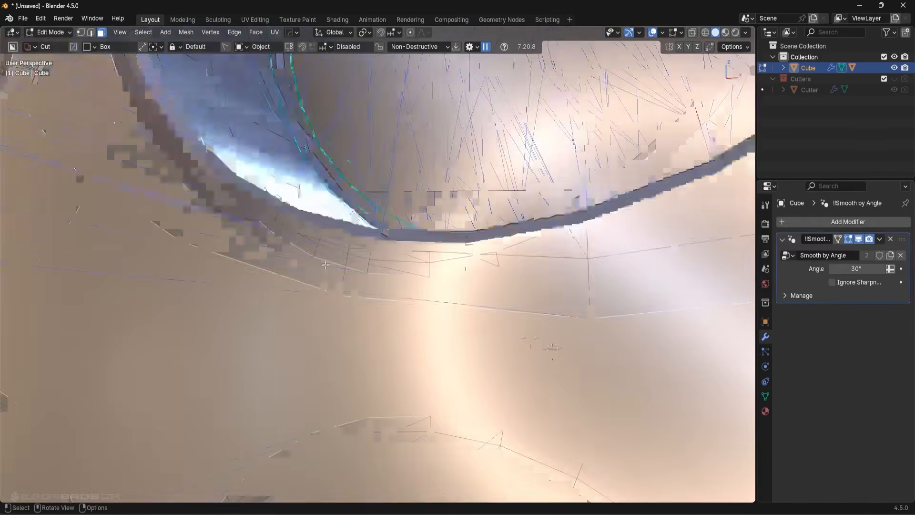
scroll(349, 261, "down", 2)
middle_click_drag(352, 261, 354, 258)
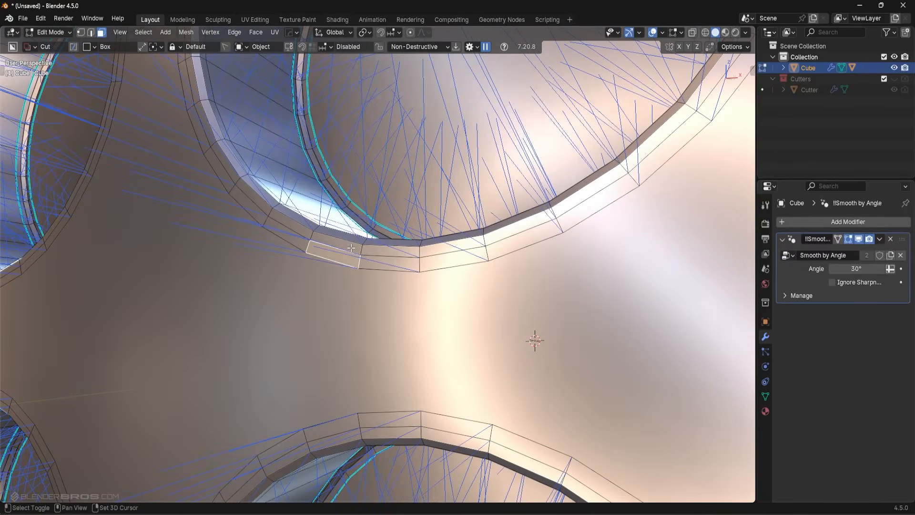
left_click(355, 254)
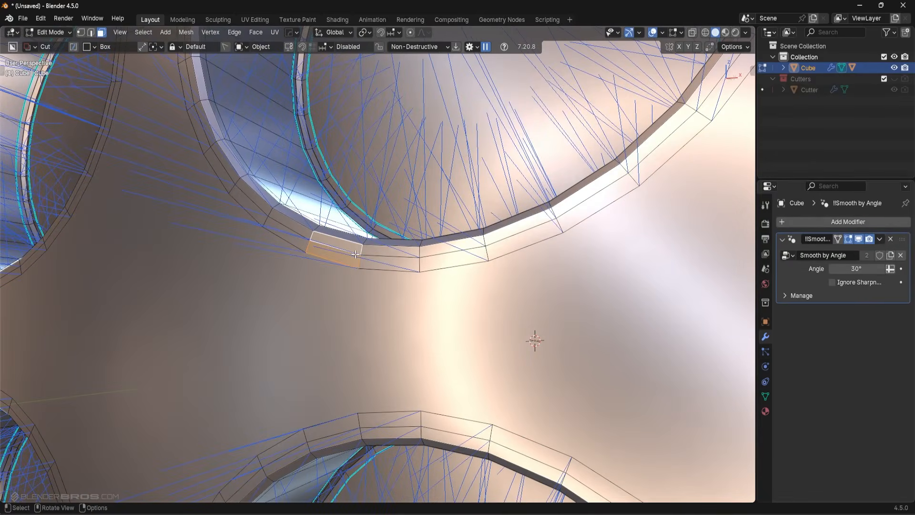
middle_click_drag(346, 244, 116, 233)
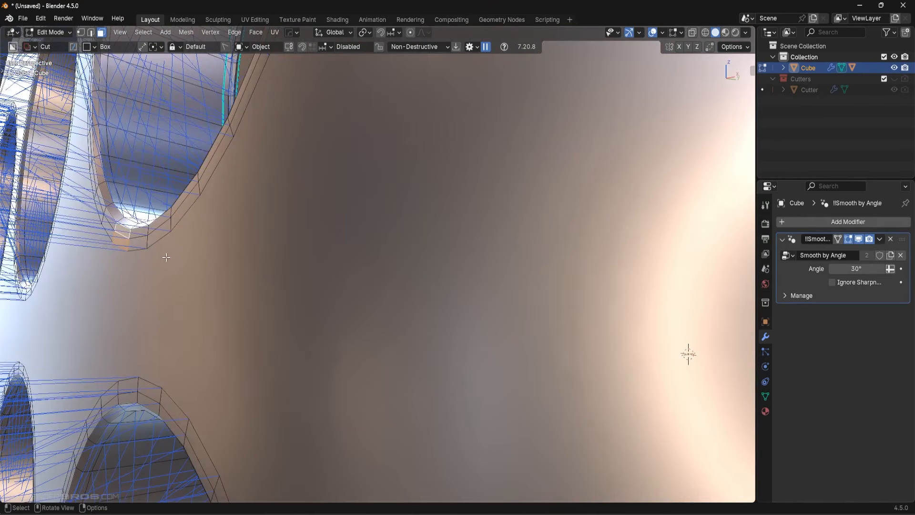
left_click(111, 260)
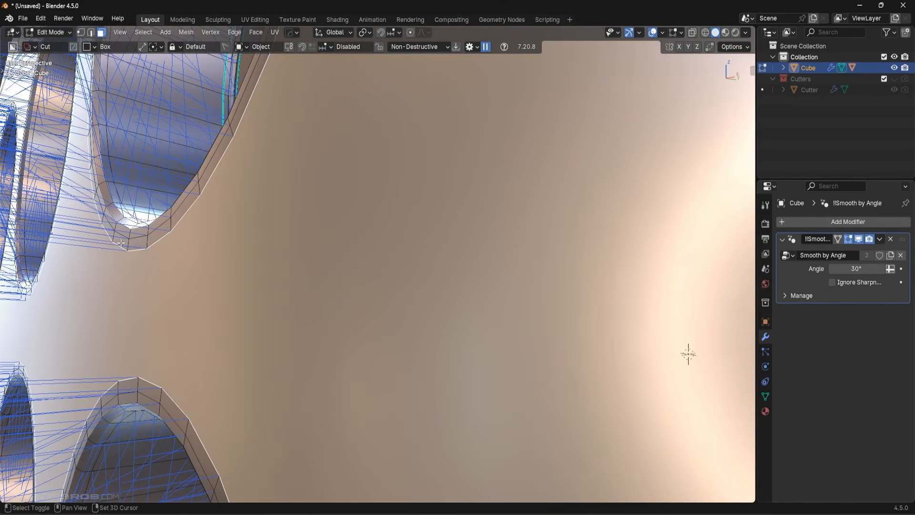
left_click(121, 244, "shift")
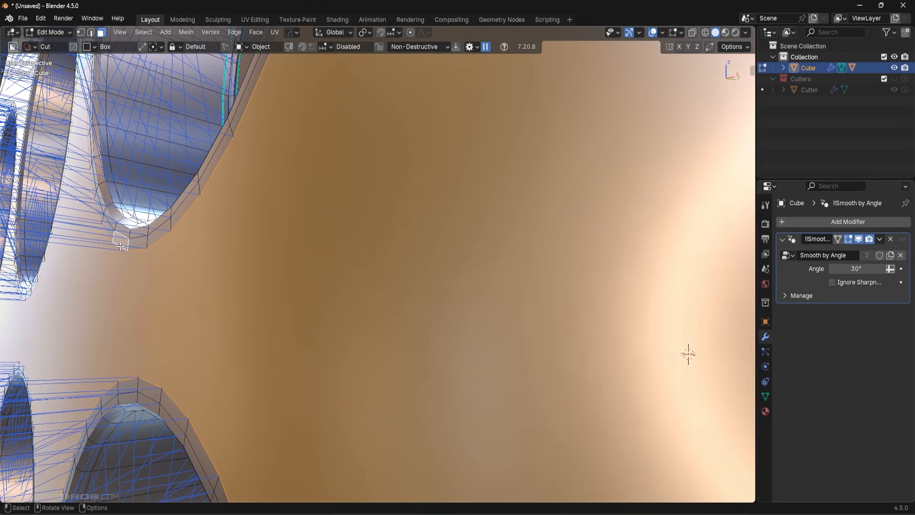
- Examine in the right orthographic view how far the normals along the front face deviate from perpendicular
key("KP_3")
middle_click_drag(277, 276, 488, 220, "shift")
scroll(488, 220, "up", 6)
middle_click_drag(192, 264, 435, 255, "shift")
scroll(436, 255, "up", 3)
scroll(510, 266, "up", 4)
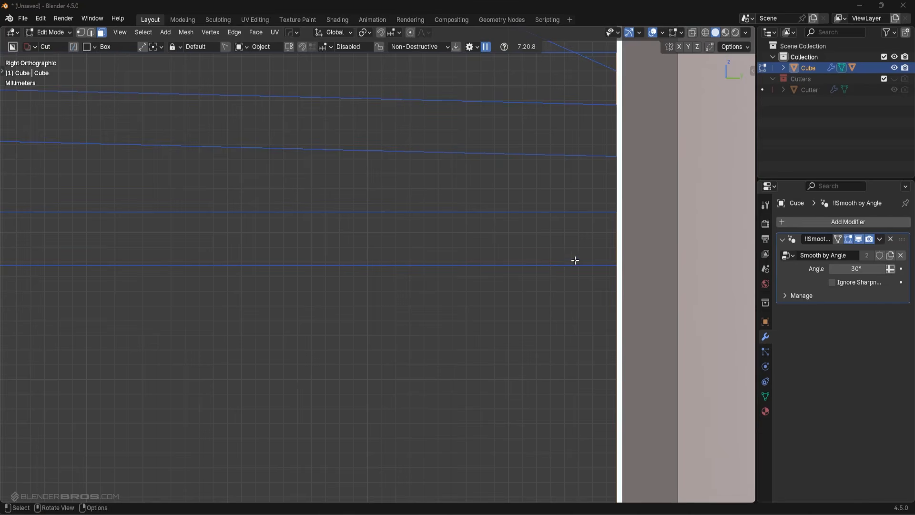
scroll(588, 272, "up", 2)
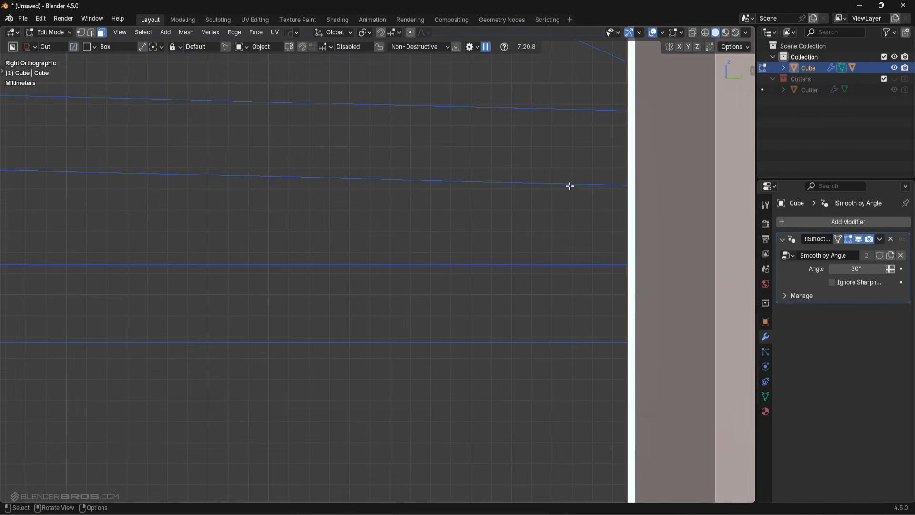
scroll(582, 272, "down", 4)
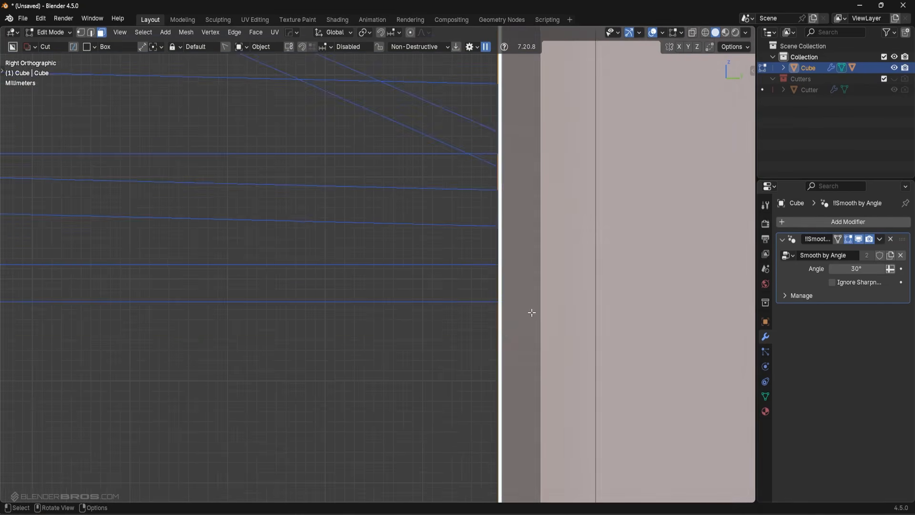
- Compare the shading around the top row of holes in Object Mode with the face layout and normals in Edit Mode
key("Tab")
left_click(514, 190)
middle_click_drag(514, 189, 566, 230)
scroll(353, 246, "down", 2)
middle_click_drag(353, 246, 398, 247)
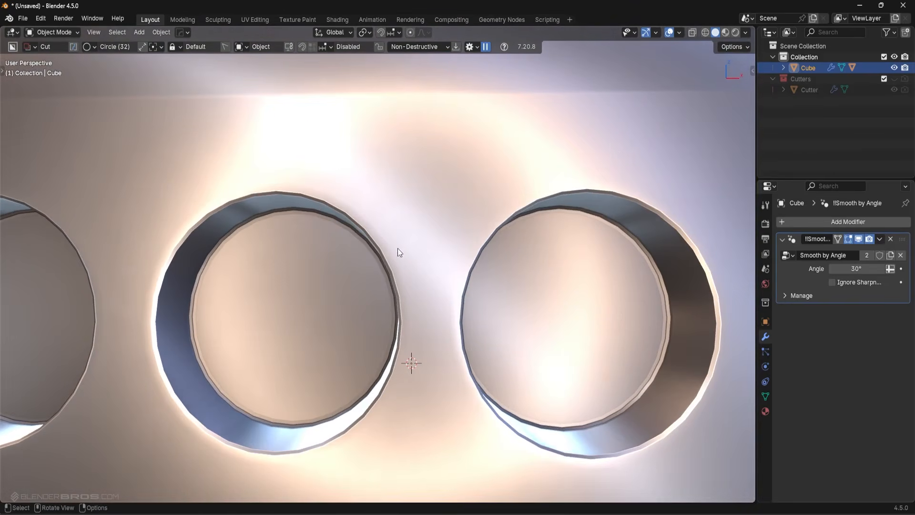
key("Tab")
left_click(504, 347)
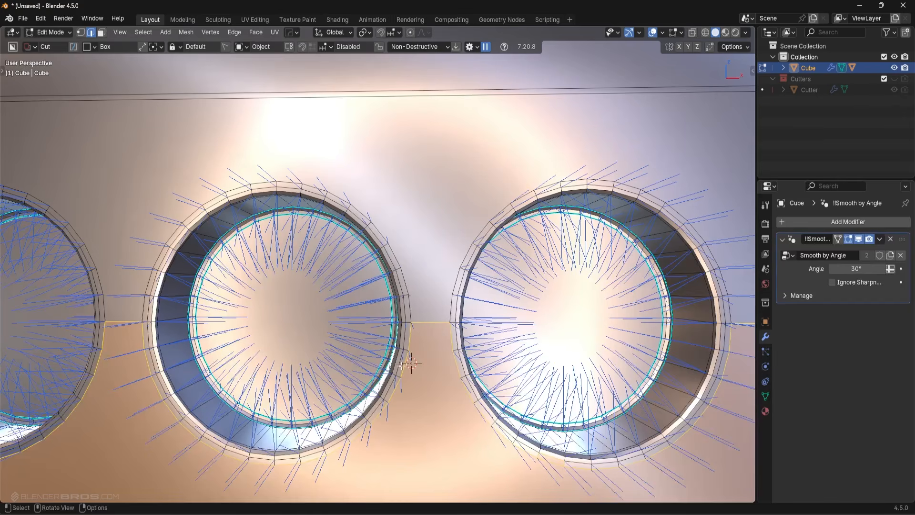
key("Tab")
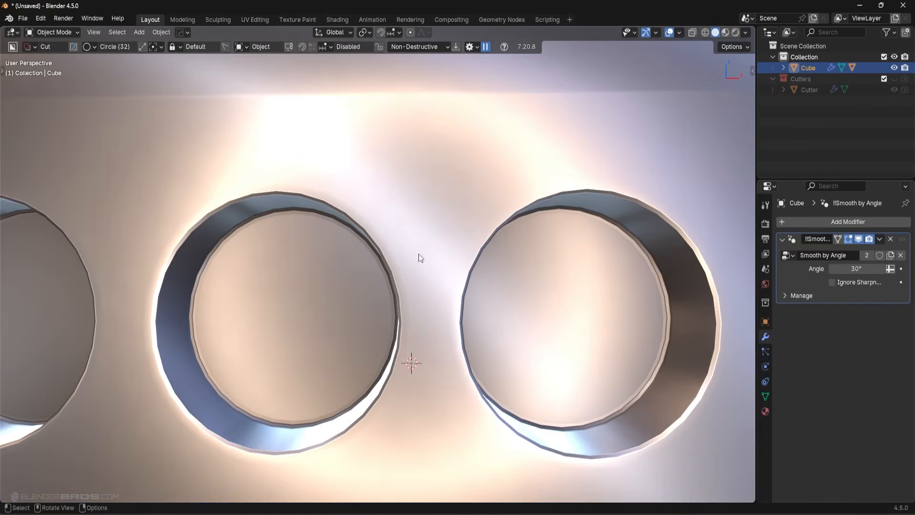
- Switch to the black-and-white striped MatCap and inspect the reflection lines across the plate and around the holes
left_click(746, 32)
left_click(740, 111)
left_click(632, 216)
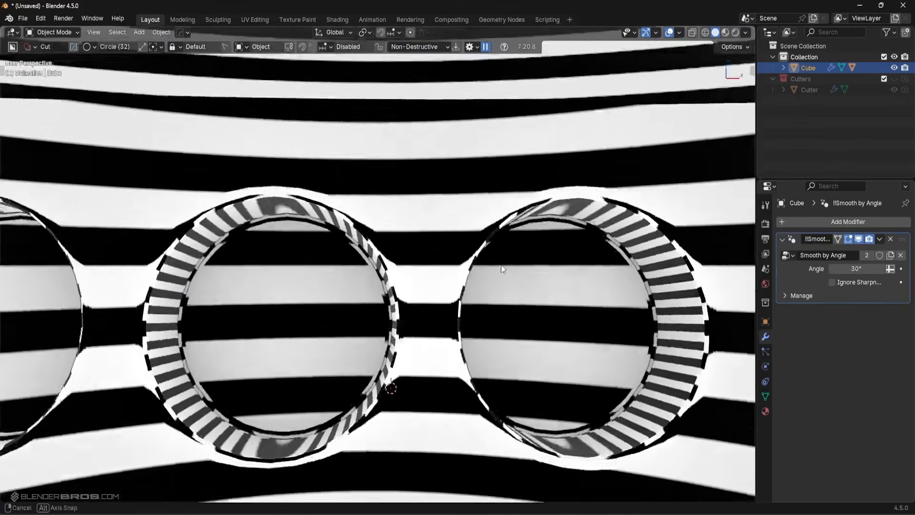
mouse_move(502, 265)
middle_mouse_down()
mouse_move(499, 253)
mouse_move(496, 272)
middle_mouse_up()
scroll(494, 265, "down", 3)
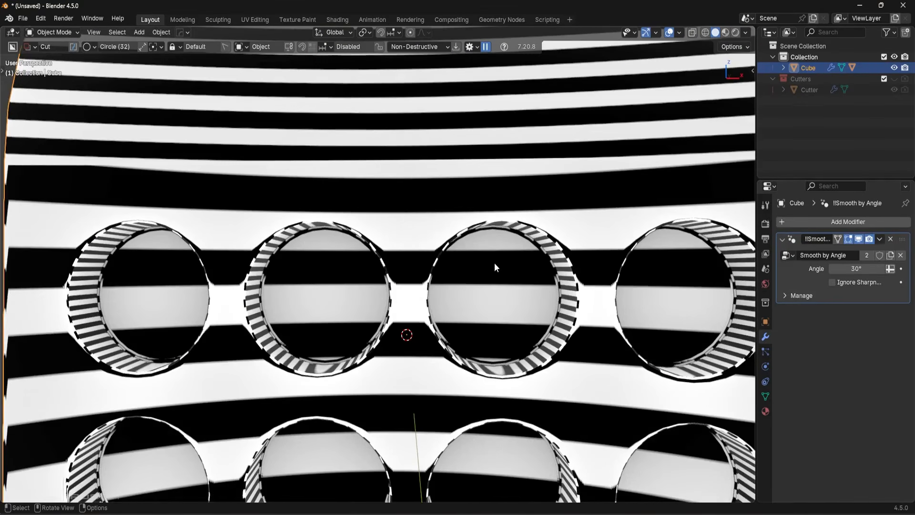
scroll(494, 262, "down", 5)
mouse_move(472, 266)
middle_mouse_down()
mouse_move(470, 317)
mouse_move(470, 272)
middle_mouse_up()
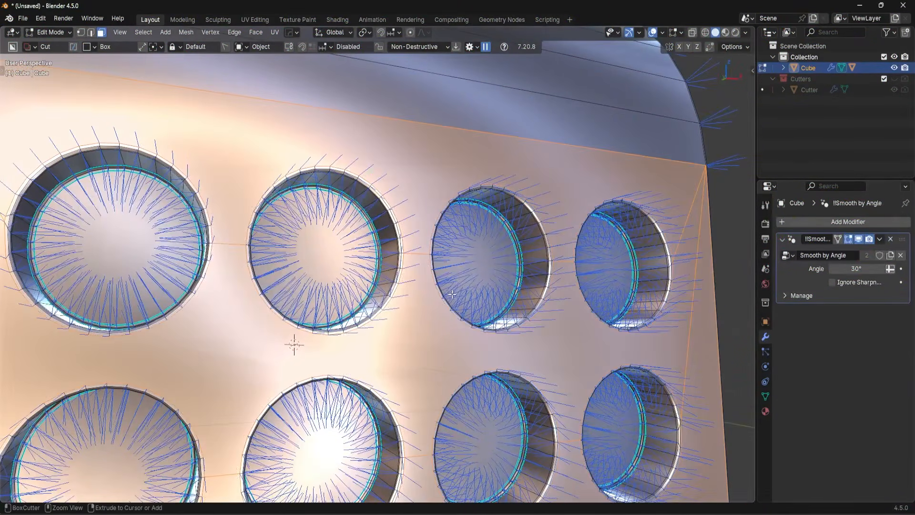
- Convert the selection of flat front faces into its boundary loop, covering the outer border and the hole rims
middle_click_drag(453, 292, 482, 258)
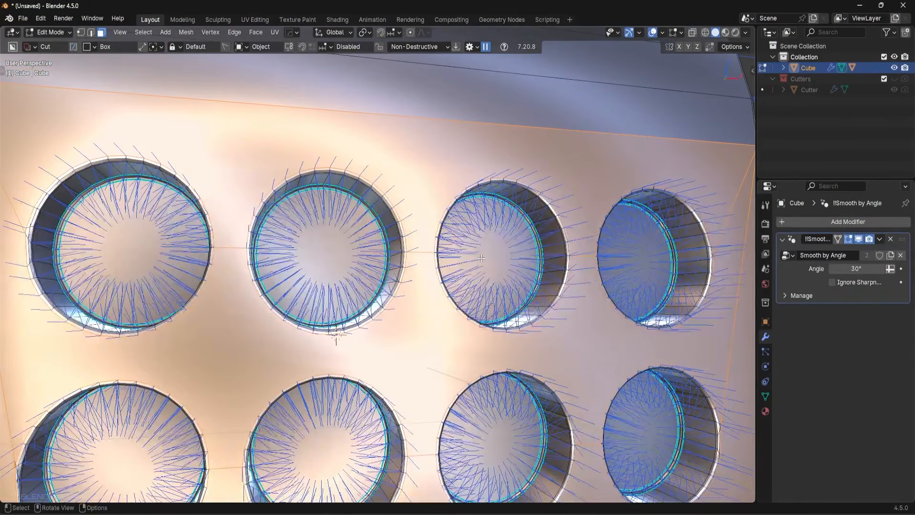
key("q")
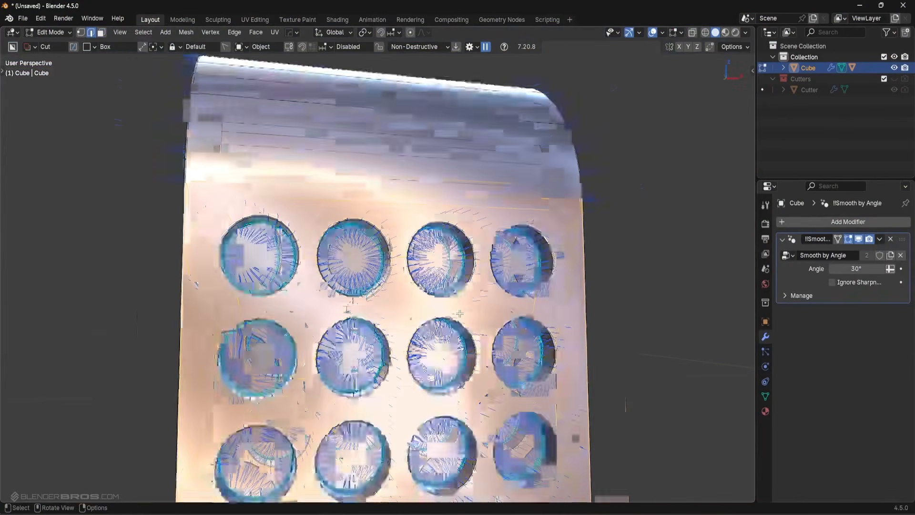
left_click(142, 32)
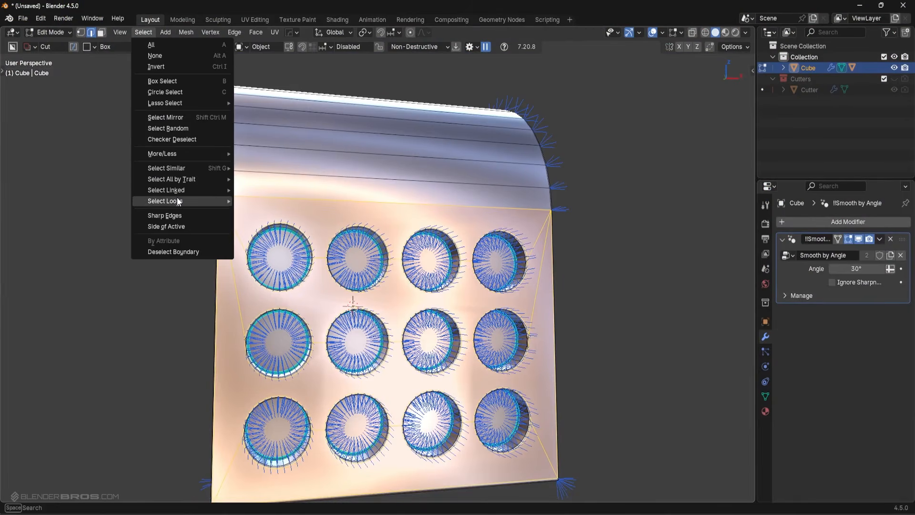
mouse_move(183, 201)
left_click(274, 236)
scroll(437, 337, "up", 5)
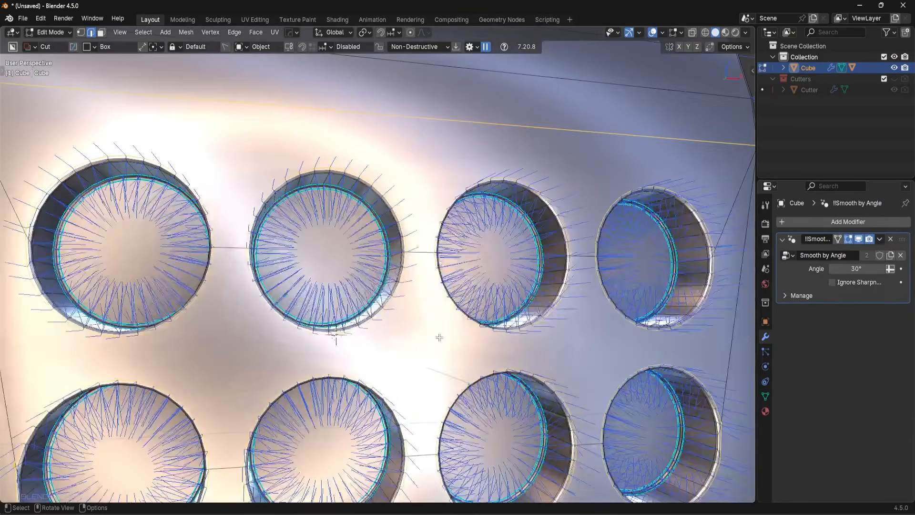
- Mark the selected boundary edges around the flat front area and the hole rims as sharp
middle_click_drag(439, 337, 461, 375)
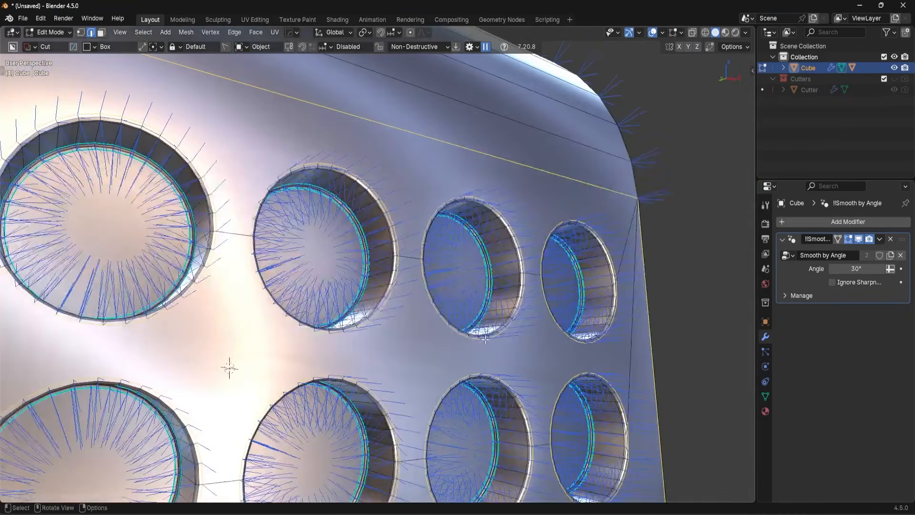
scroll(504, 335, "up", 2)
right_click(504, 335)
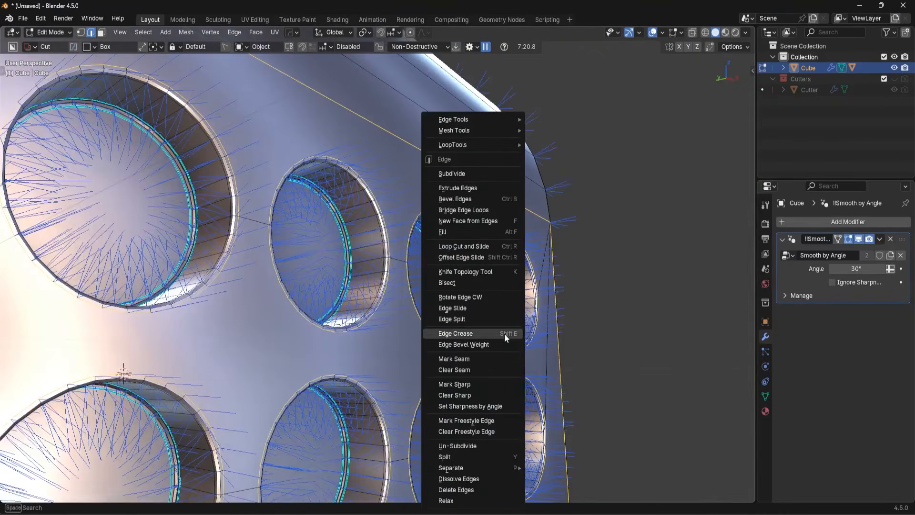
left_click(489, 385)
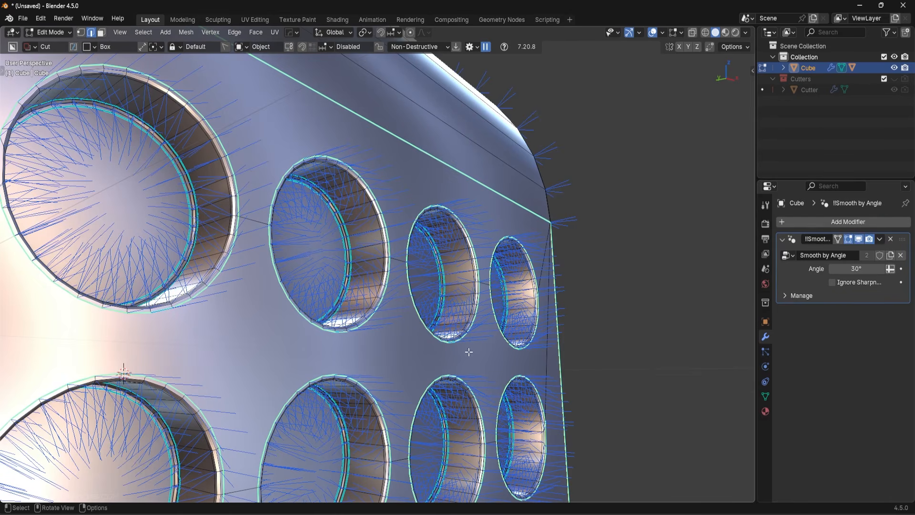
- Inspect the normals around the hole rims, undoing and redoing the sharp marking to compare the shading
scroll(148, 374, "up", 2)
middle_click_drag(148, 374, 153, 292, "shift")
middle_click_drag(334, 267, 375, 260)
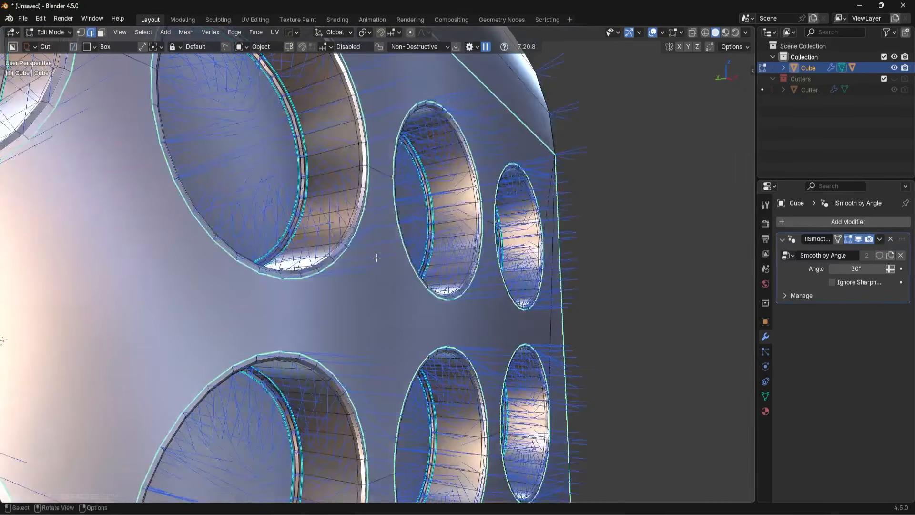
key("ctrl+z")
middle_click_drag(418, 300, 419, 293)
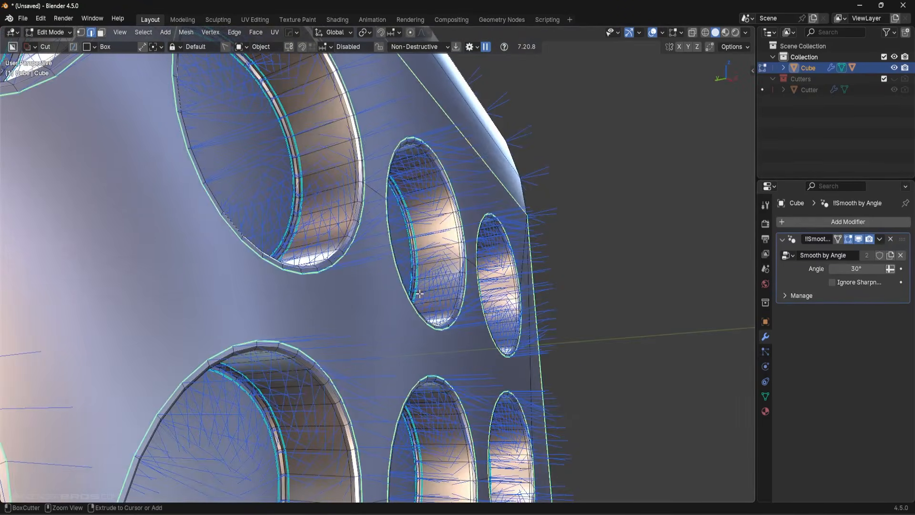
key("ctrl+shift+z")
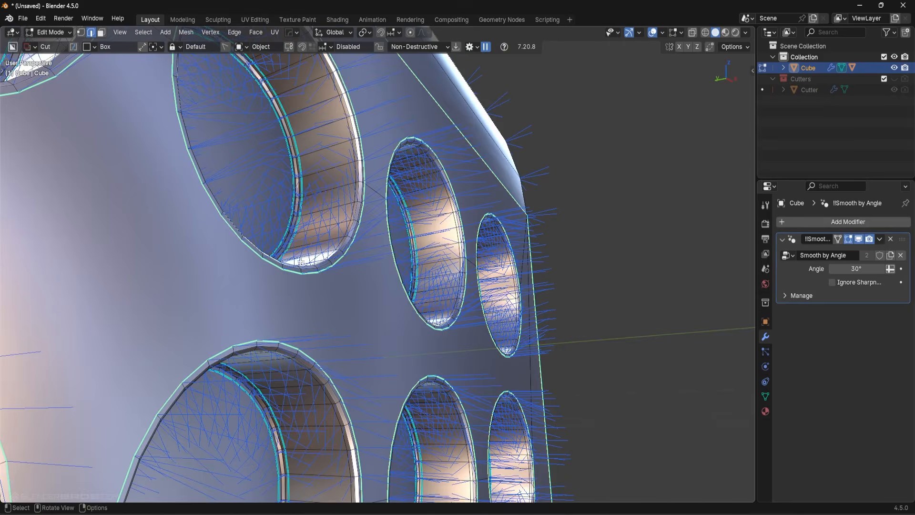
- Switch the normals overlay from vertex normals to split (face corner) normals
middle_click_drag(301, 262, 364, 270)
left_click(678, 32)
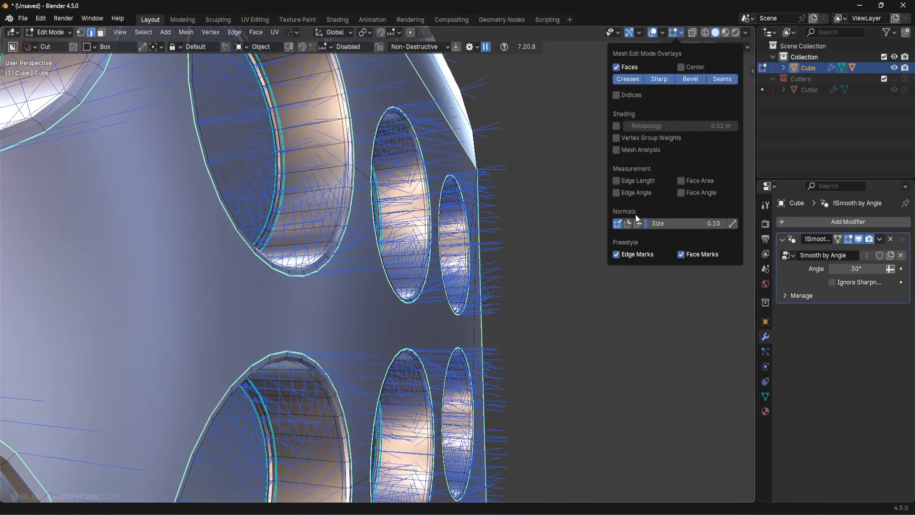
left_click(619, 224)
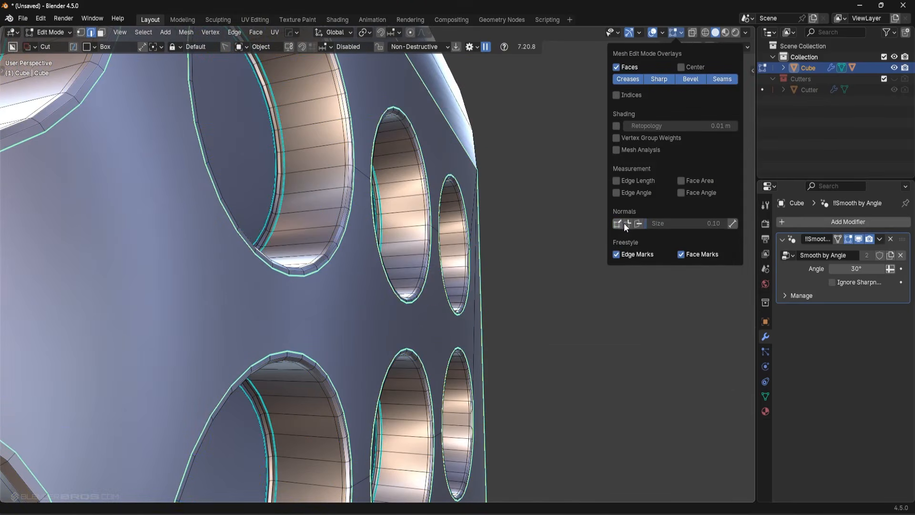
left_click(628, 224)
- Undo the sharp marking of the boundary edges and examine the split normals along the front face from the right side
middle_click_drag(91, 312, 324, 245)
scroll(377, 267, "up", 8)
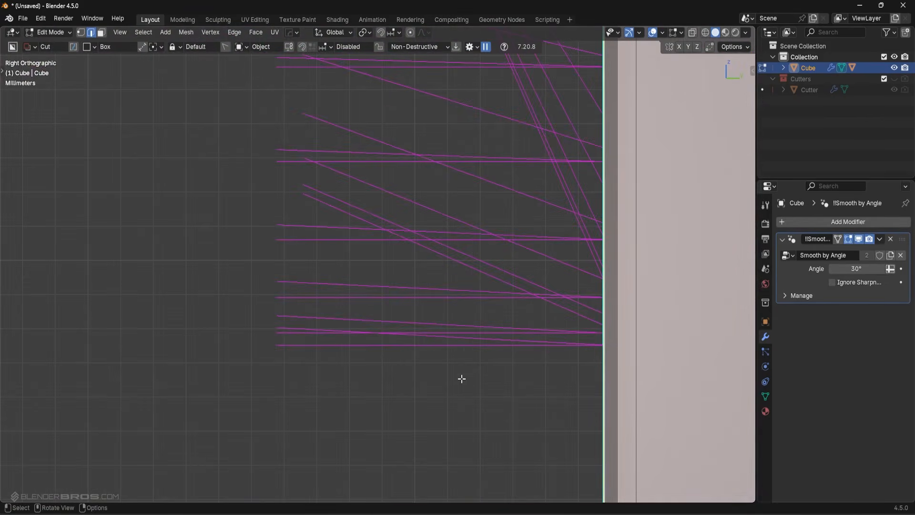
key("ctrl+z")
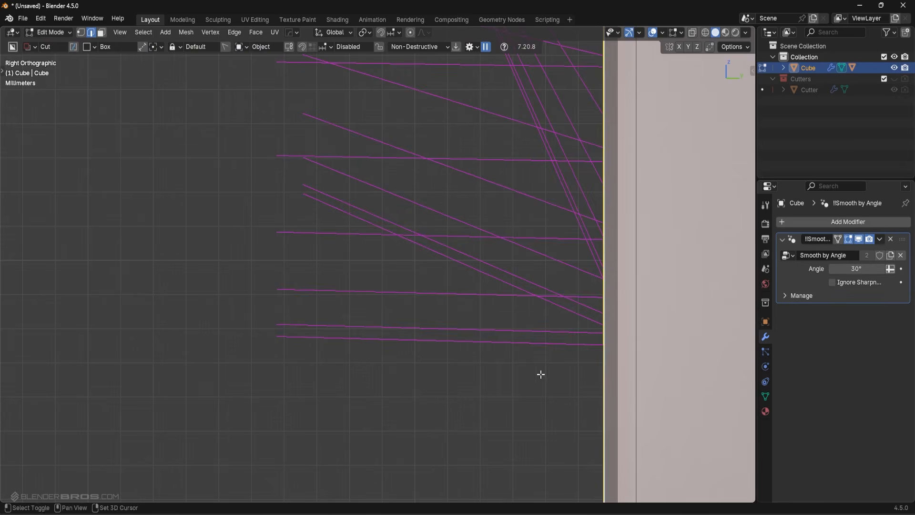
middle_click_drag(542, 374, 514, 256)
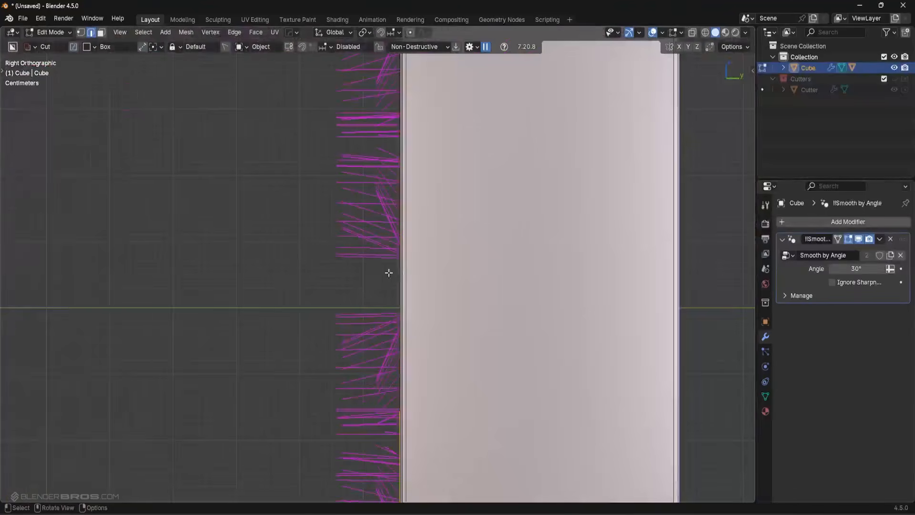
scroll(389, 272, "up", 5)
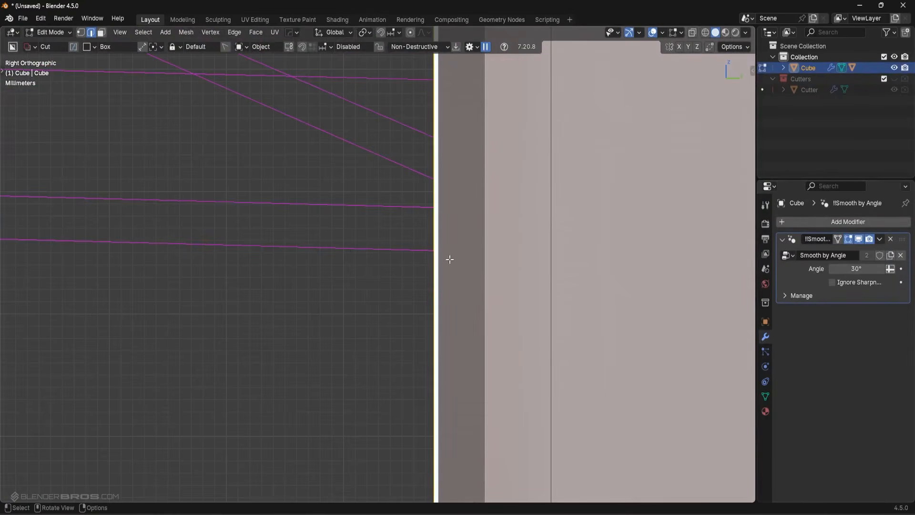
- Mark the selected boundary edges sharp again, undoing and redoing it to compare the split normals in side view
right_click(523, 269)
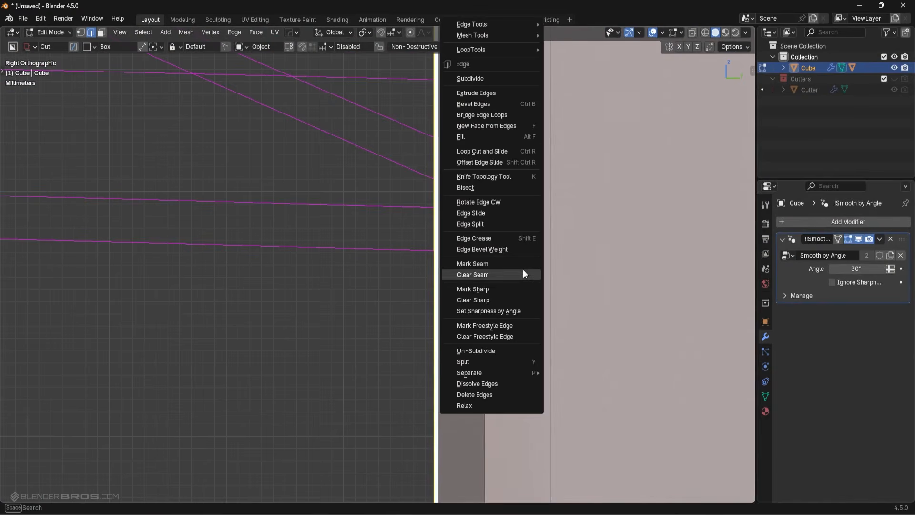
left_click(501, 289)
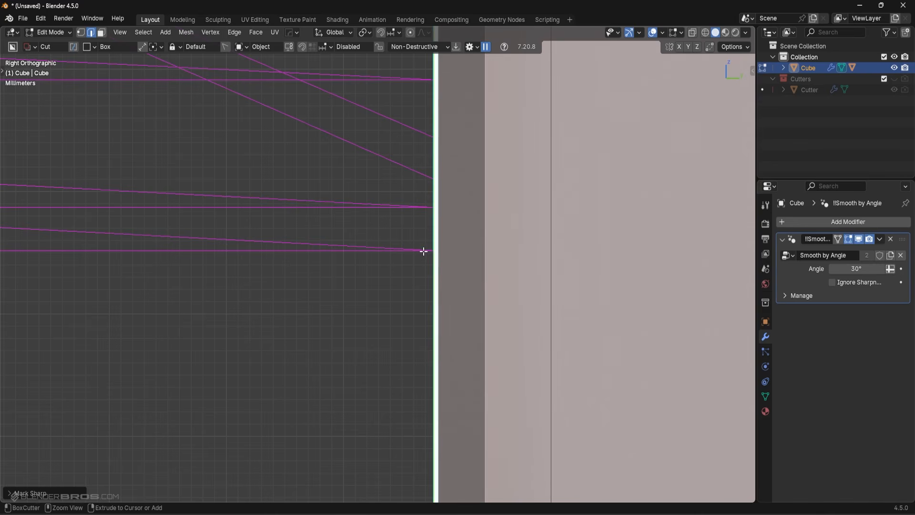
key("ctrl+z")
key("ctrl+shift+z")
key("ctrl+z")
key("ctrl+shift+z")
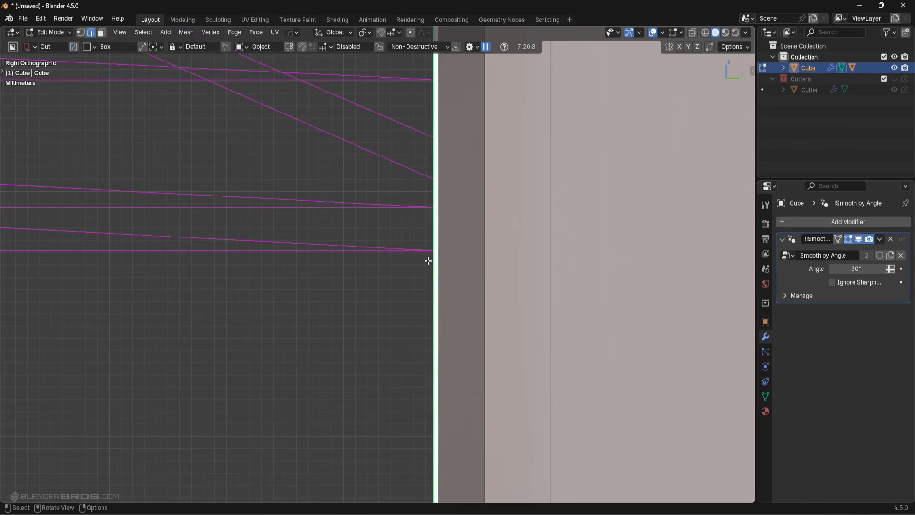
- Examine the split normals around the sharp-marked hole rims in perspective, from close up and across the plate
middle_click_drag(425, 261, 537, 292)
scroll(477, 275, "down", 3)
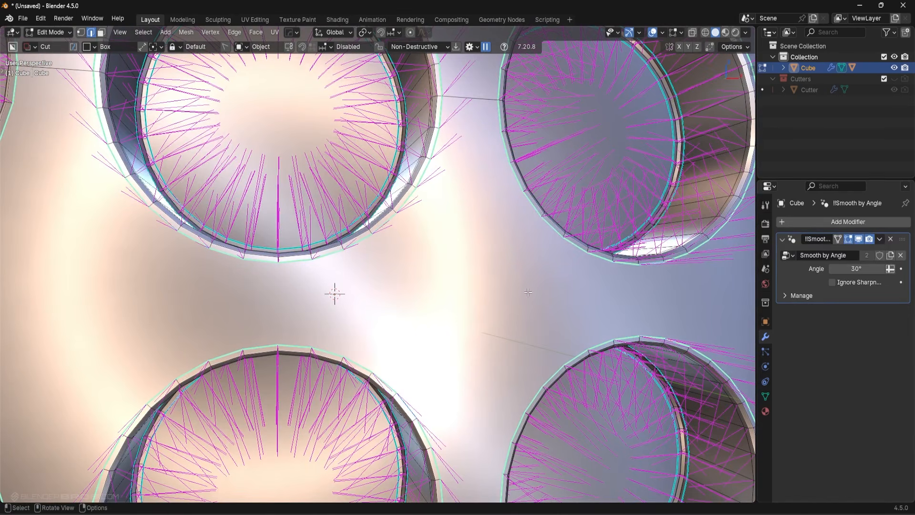
scroll(528, 292, "down", 3)
middle_click_drag(529, 292, 666, 87)
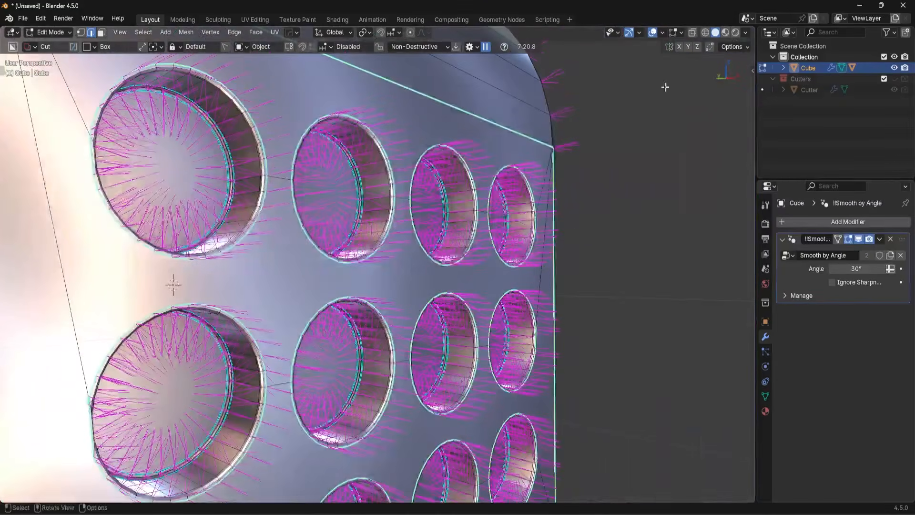
middle_click_drag(512, 199, 506, 199)
- Undo the sharp marking on the boundary edges and return to Object Mode to view the hole shading
key("ctrl+z")
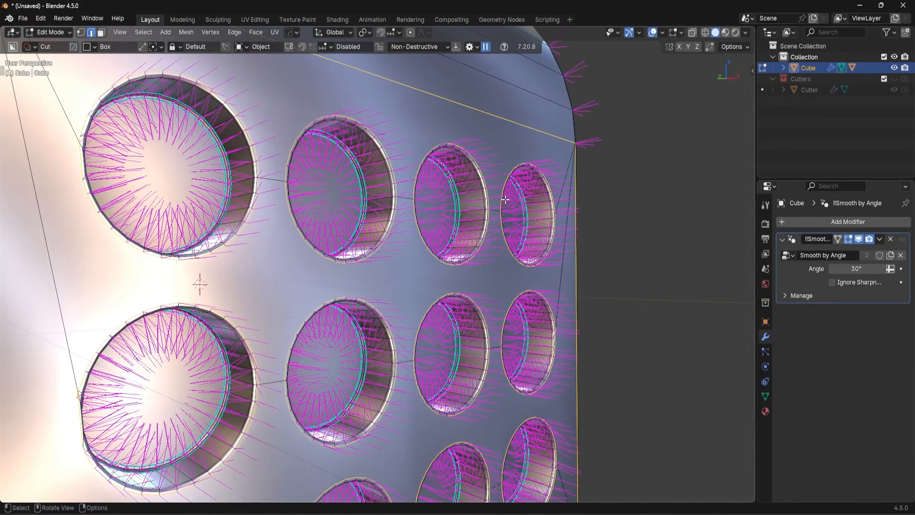
key("Tab")
middle_click_drag(451, 213, 445, 188)
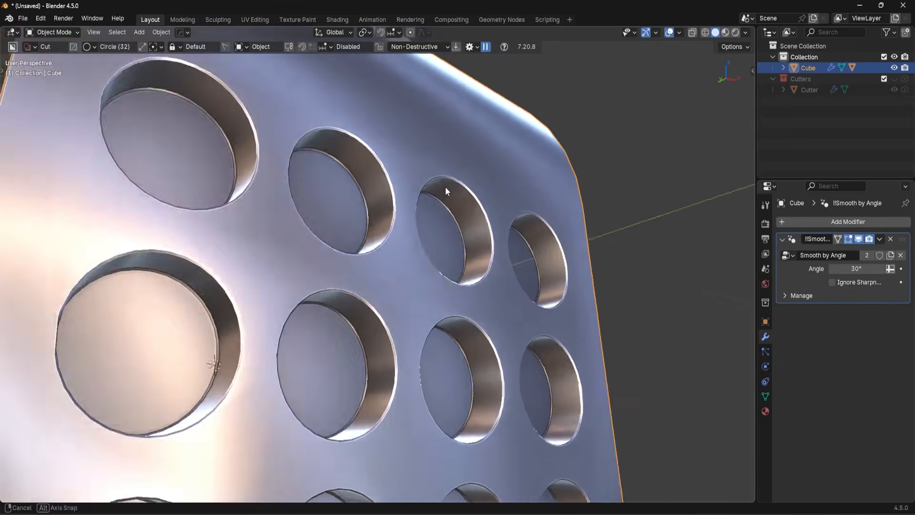
key("ctrl+Tab")
key("Tab")
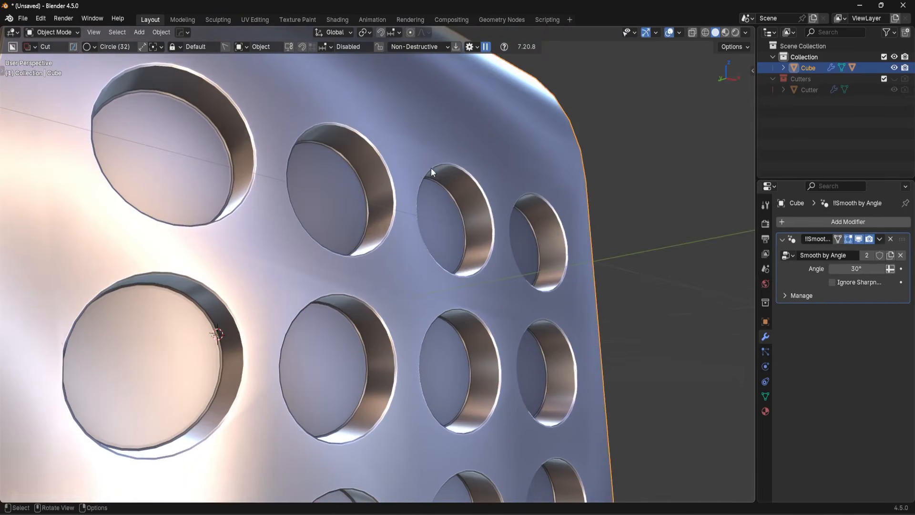
- Add a Weighted Normal modifier to the cube and check the shading around the bevelled hole rims
left_click(834, 223)
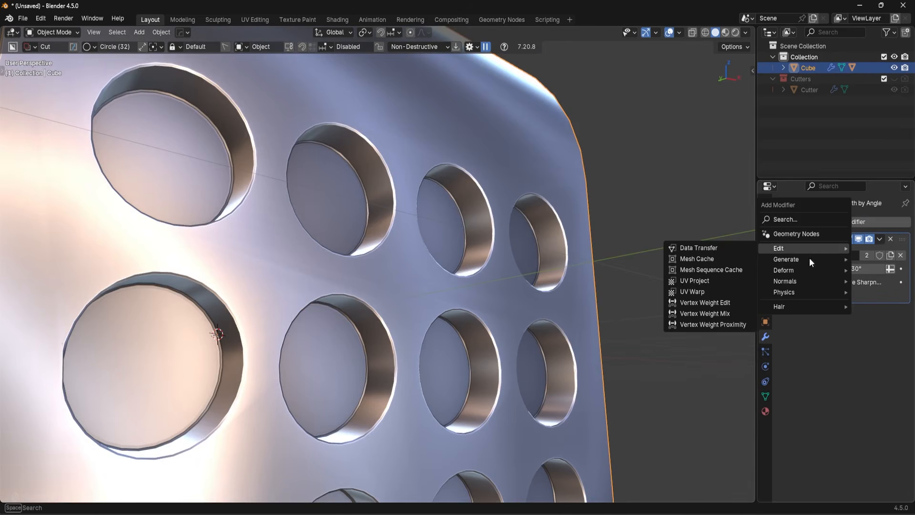
mouse_move(802, 280)
left_click(724, 292)
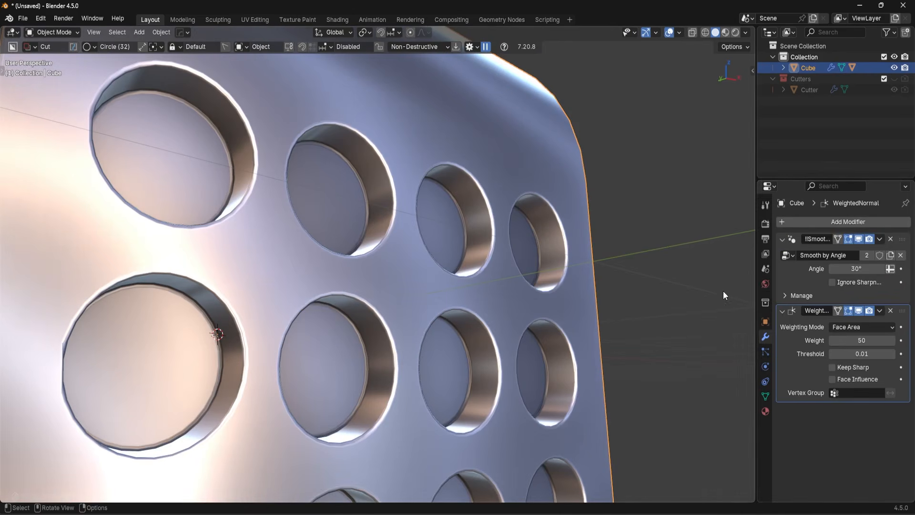
middle_click_drag(451, 193, 481, 219, "shift")
middle_click_drag(480, 219, 513, 244)
scroll(513, 245, "up", 4)
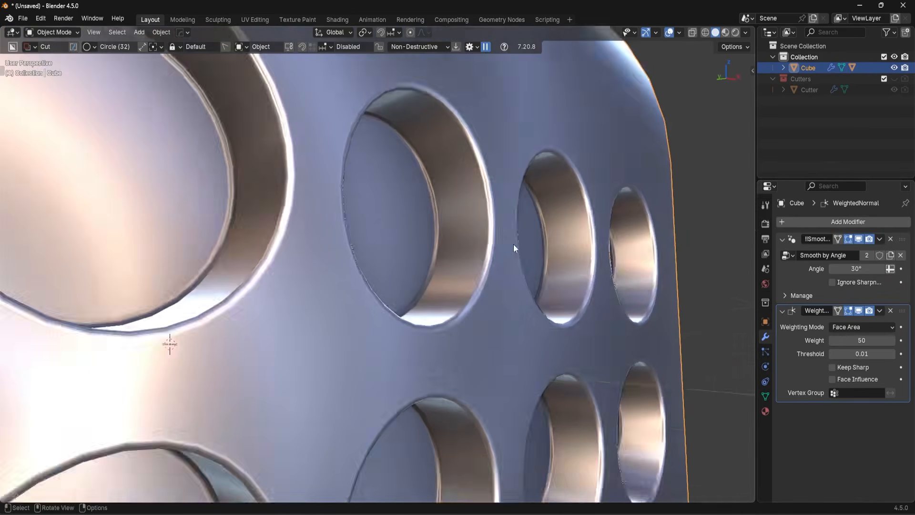
- Enable Keep Sharp on the Weighted Normal modifier, compare the hole rim shading, and disable it again
left_click(834, 367)
middle_click_drag(620, 320, 493, 319)
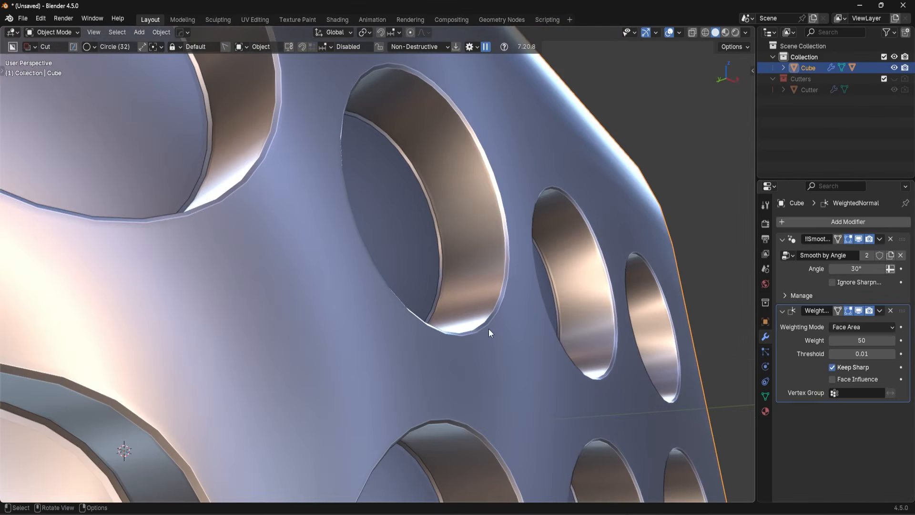
middle_click_drag(533, 301, 536, 325)
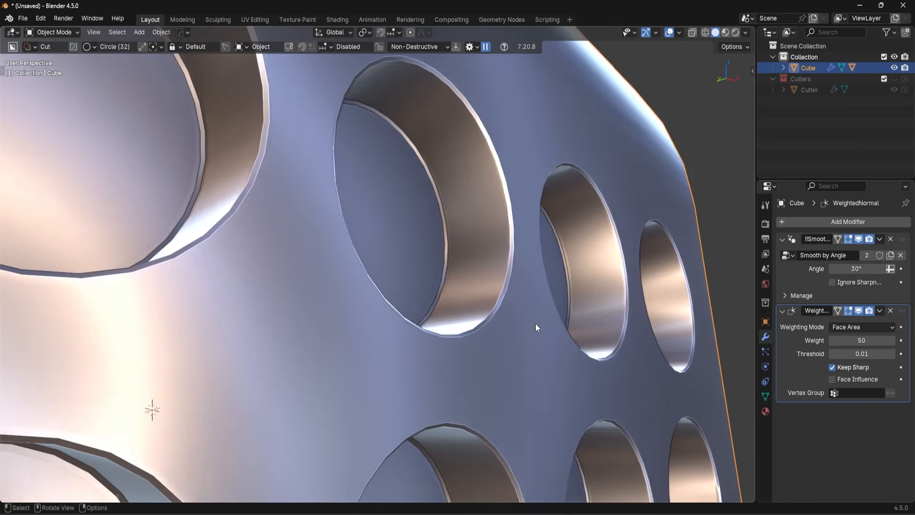
left_click(833, 367)
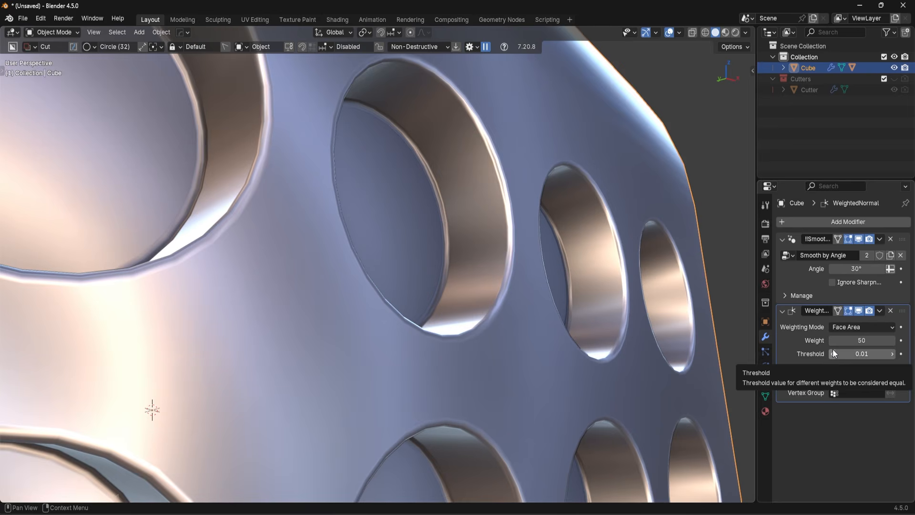
middle_click_drag(436, 242, 406, 245)
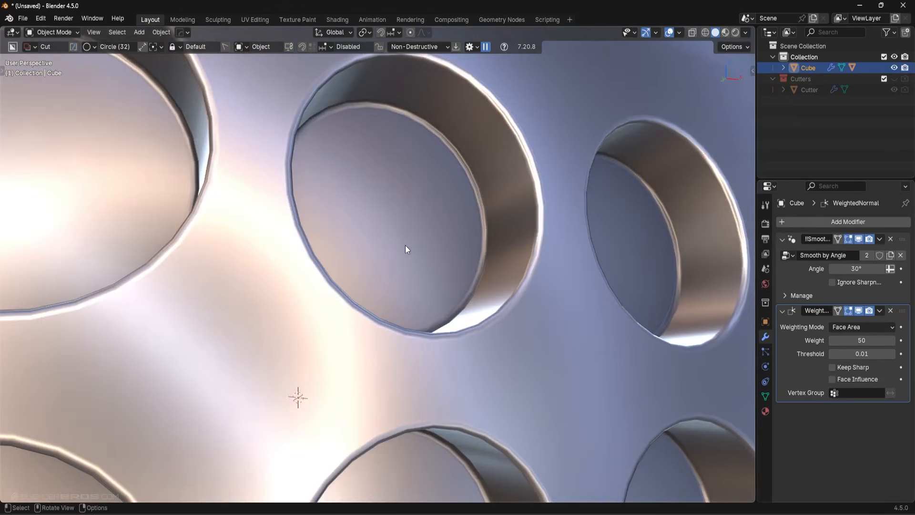
- Examine the split normals at the plate's front edge in Edit Mode from the right side with the Weighted Normal modifier unapplied
key("KP_3")
key("Tab")
left_click(207, 325)
middle_click_drag(275, 298, 379, 263, "shift")
scroll(380, 263, "up", 9)
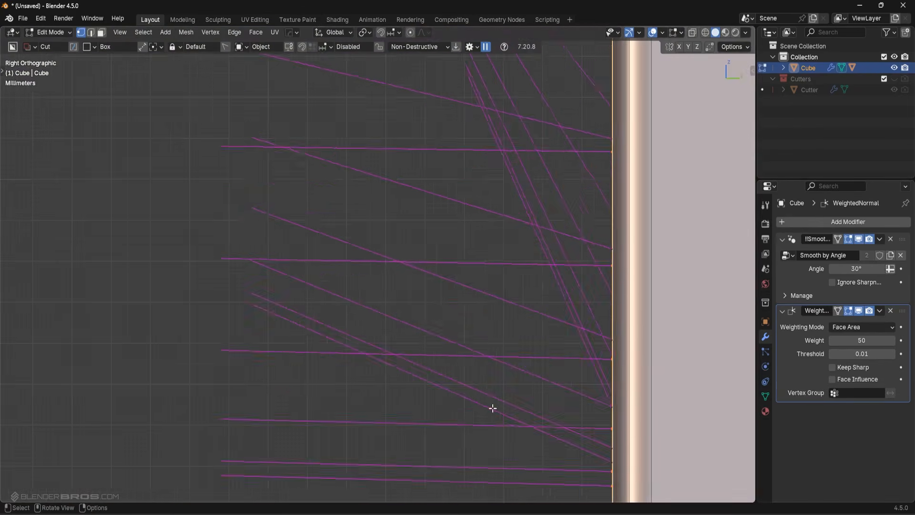
middle_click_drag(490, 409, 381, 196, "shift")
key("Tab")
left_click(477, 239)
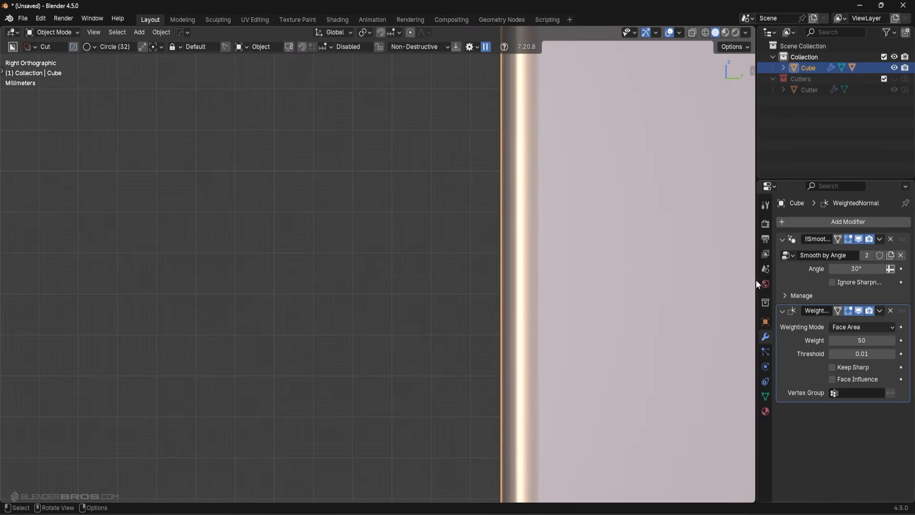
- Apply the Weighted Normal modifier and examine the resulting split normals along the front face in Edit Mode
left_click(880, 311)
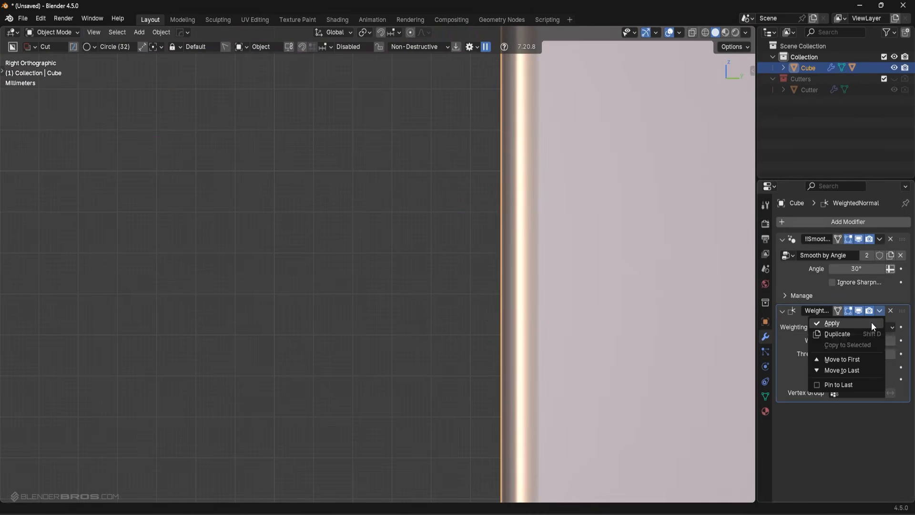
left_click(871, 322)
key("Tab")
scroll(546, 286, "up", 3)
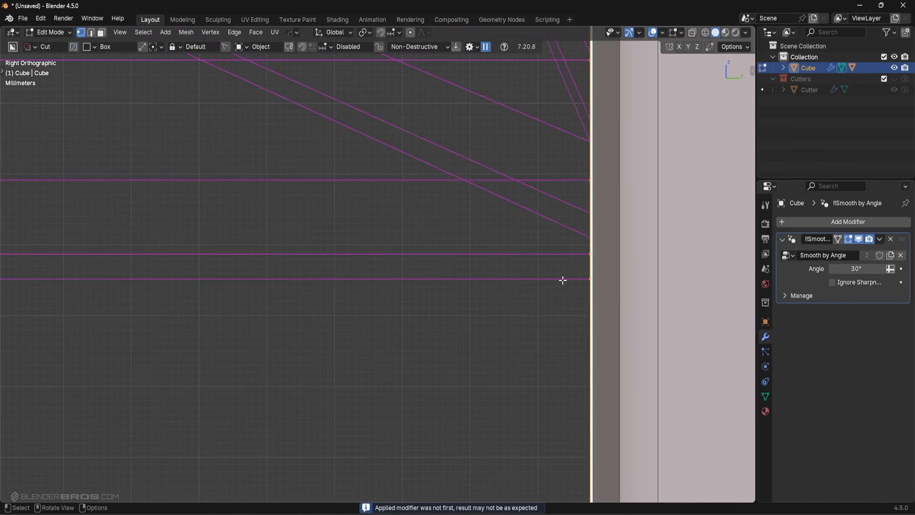
- Undo applying the Weighted Normal modifier and recheck the split normals in Edit Mode
key("ctrl+z")
key("ctrl+z")
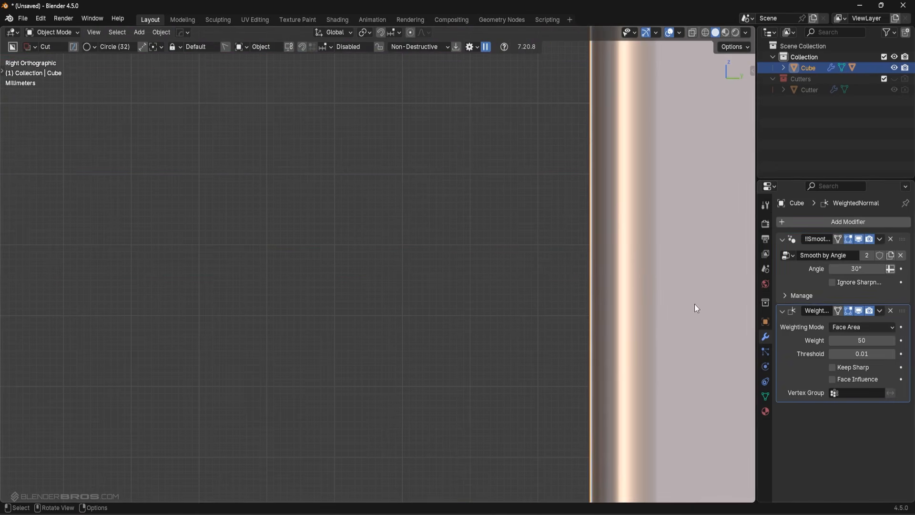
key("Tab")
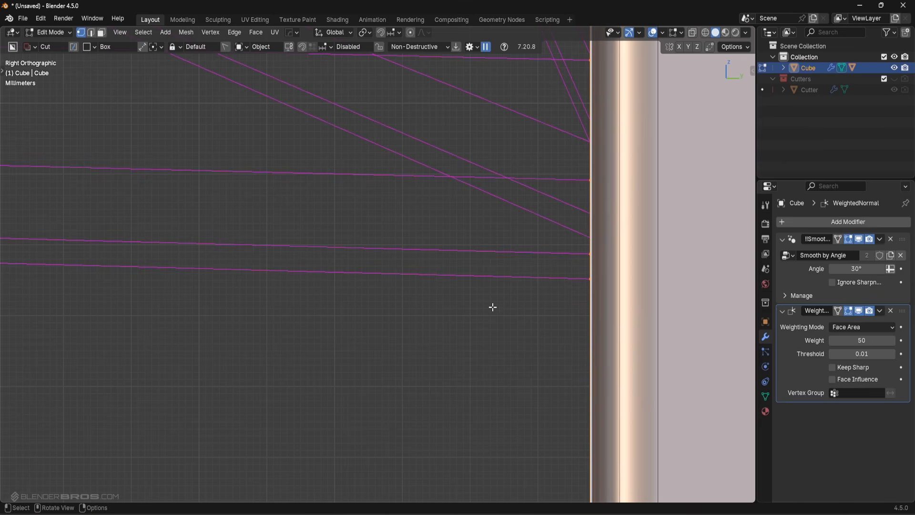
key("Tab")
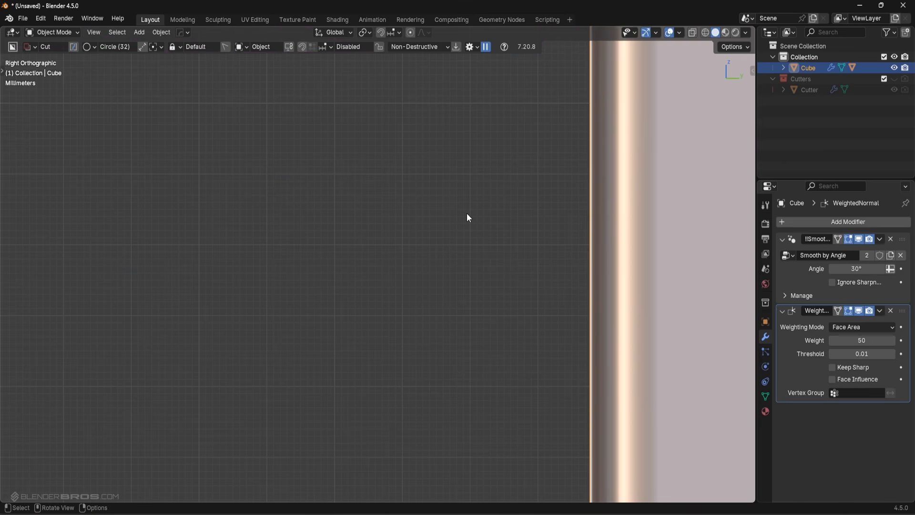
- Return the cube to its live Bevel modifier without Weighted Normal and inspect the shading around the holes
middle_click_drag(467, 214, 248, 405)
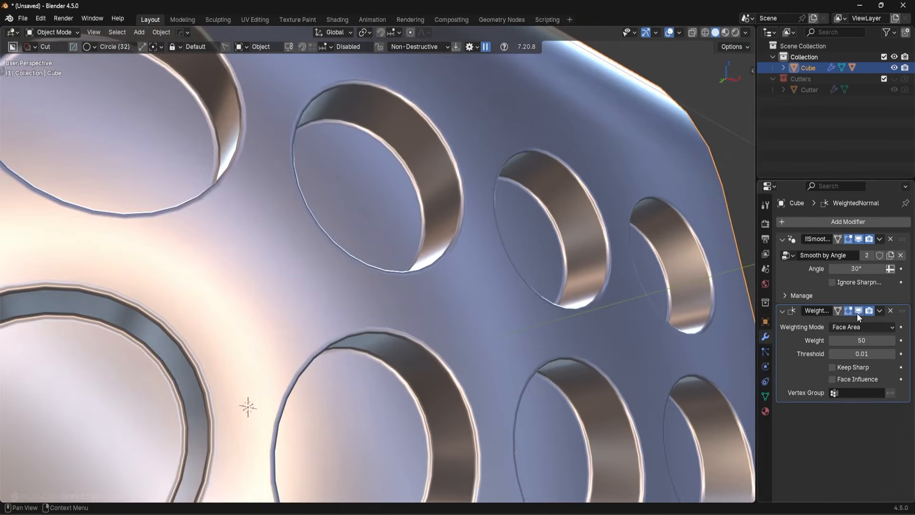
scroll(444, 243, "down", 4)
middle_click_drag(443, 243, 432, 280)
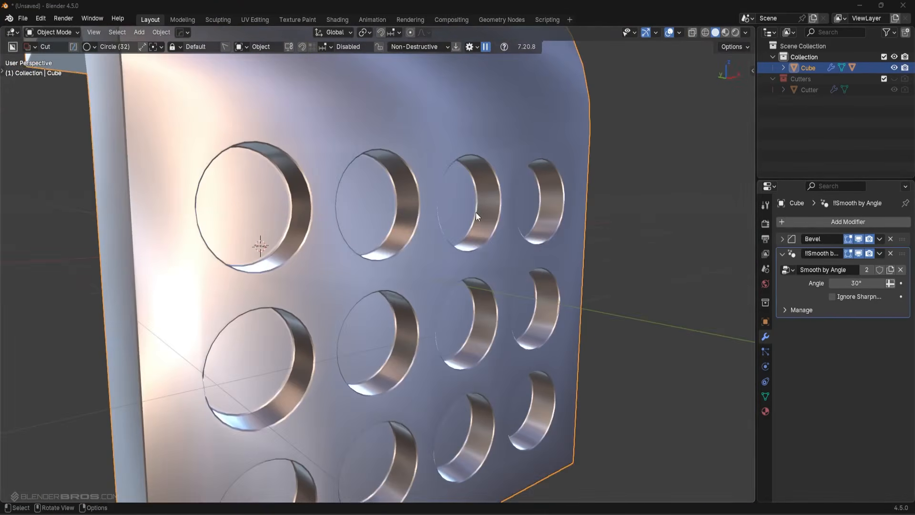
middle_click_drag(474, 215, 501, 209)
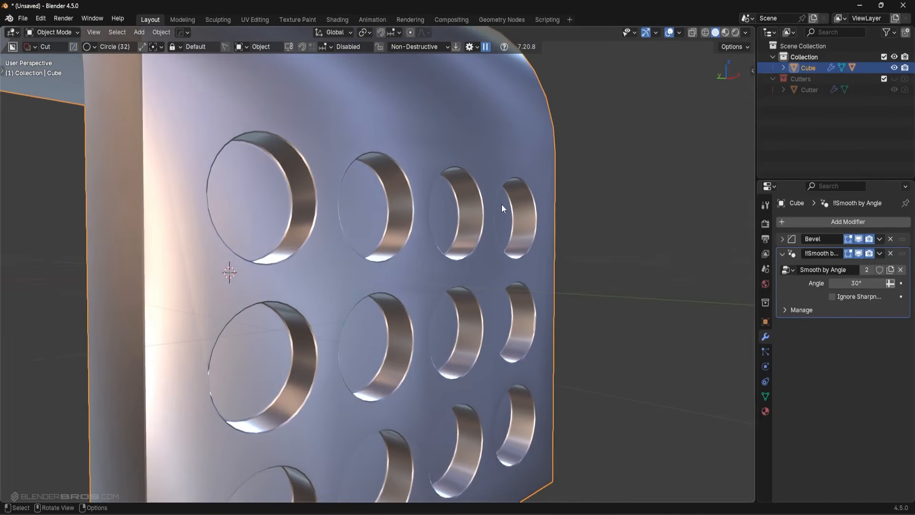
middle_click_drag(619, 293, 616, 293)
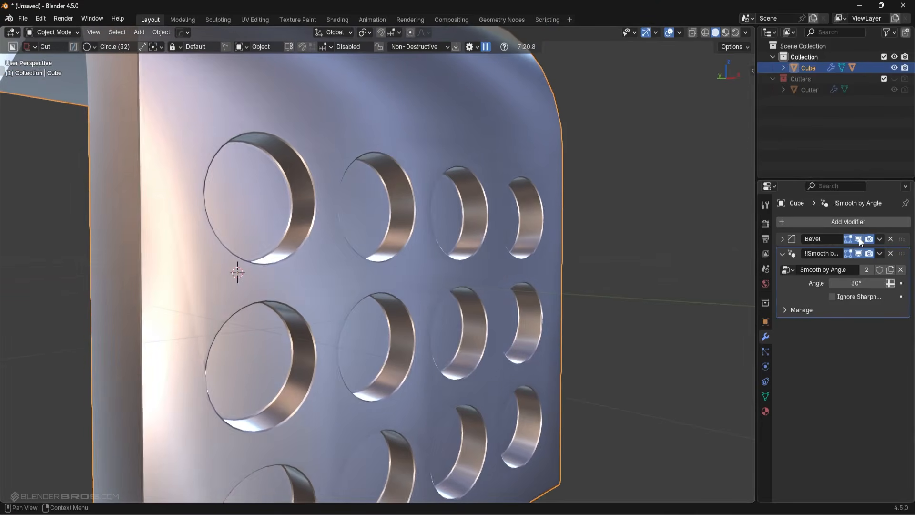
right_click(579, 280)
left_click(574, 281)
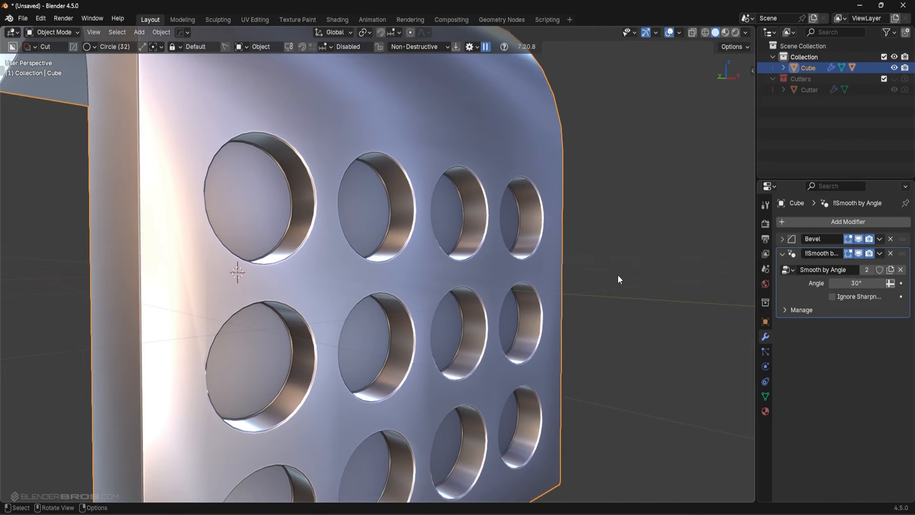
middle_click_drag(618, 275, 579, 286)
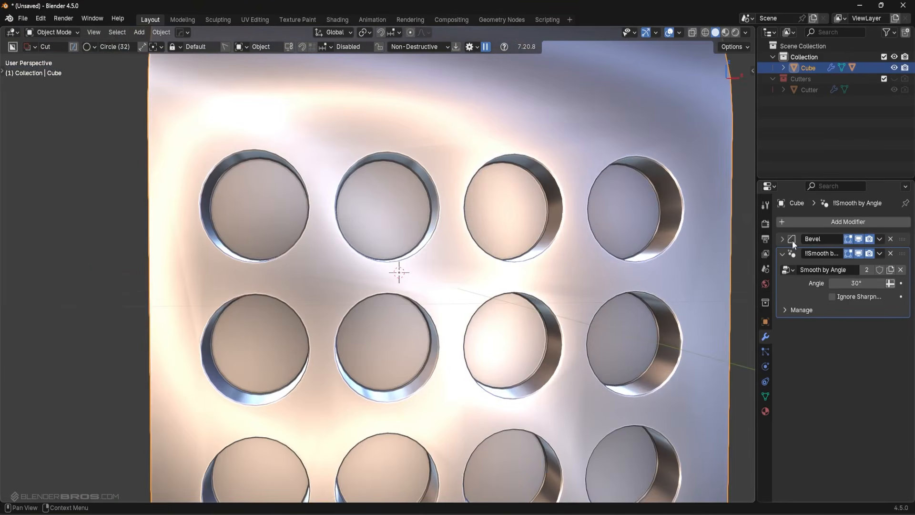
- Toggle the Bevel modifier's viewport display off and on, and open the cube's mesh in Edit Mode with nothing selected
left_click(858, 239)
left_click(857, 240)
key("Tab")
left_click(294, 276)
scroll(293, 276, "up", 3)
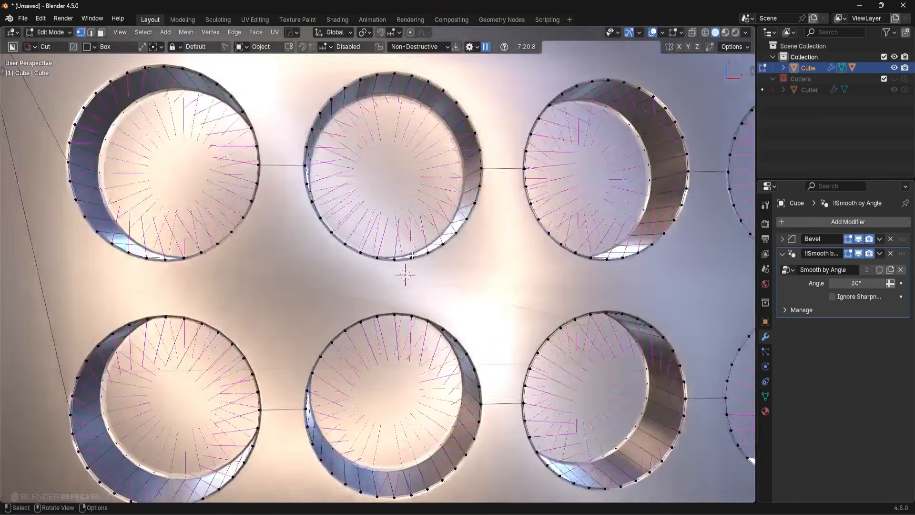
- Inspect the normals along a front-face hole's bevelled rim up close and return the cube to Object Mode
middle_click_drag(294, 277, 406, 257)
middle_click_drag(406, 257, 523, 285, "shift")
key("KP_3")
scroll(340, 230, "up", 8)
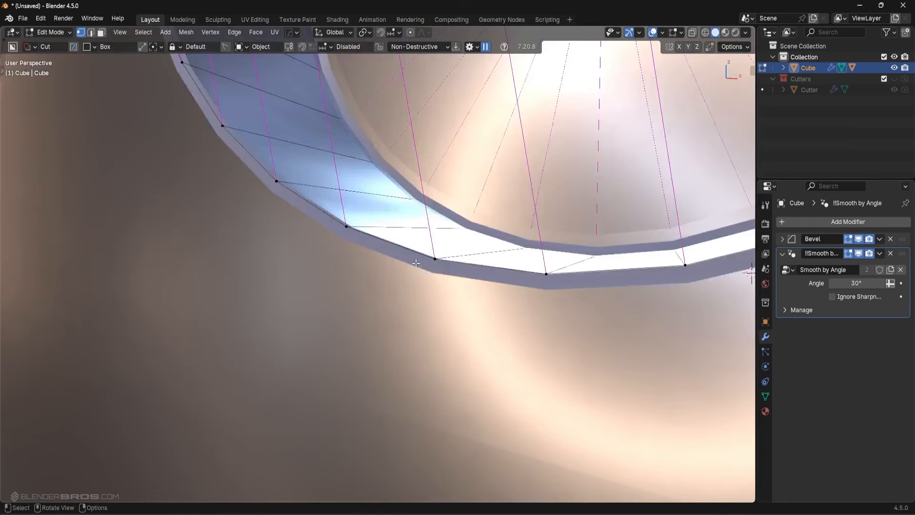
key("Tab")
left_click(513, 243)
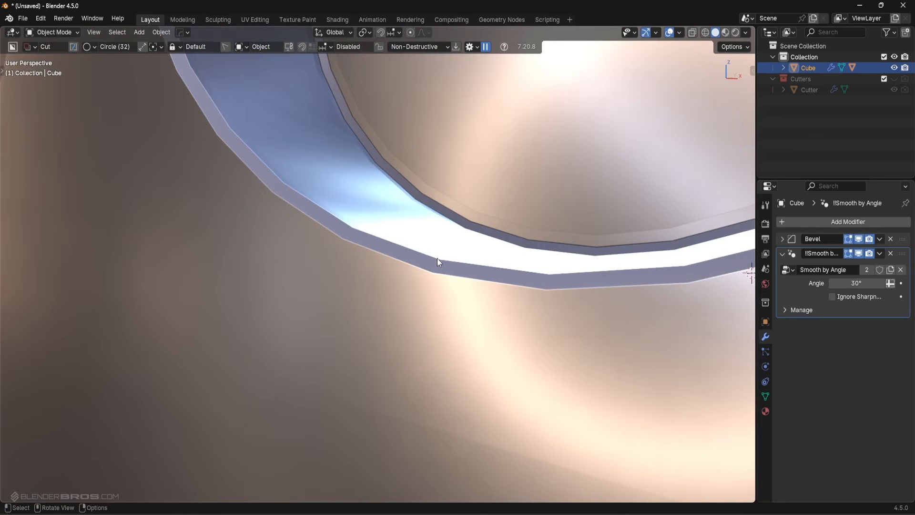
- Try applying the Bevel modifier to check its mesh in Edit Mode, and undo the application
left_click(879, 238)
left_click(873, 248)
key("Tab")
key("ctrl+z")
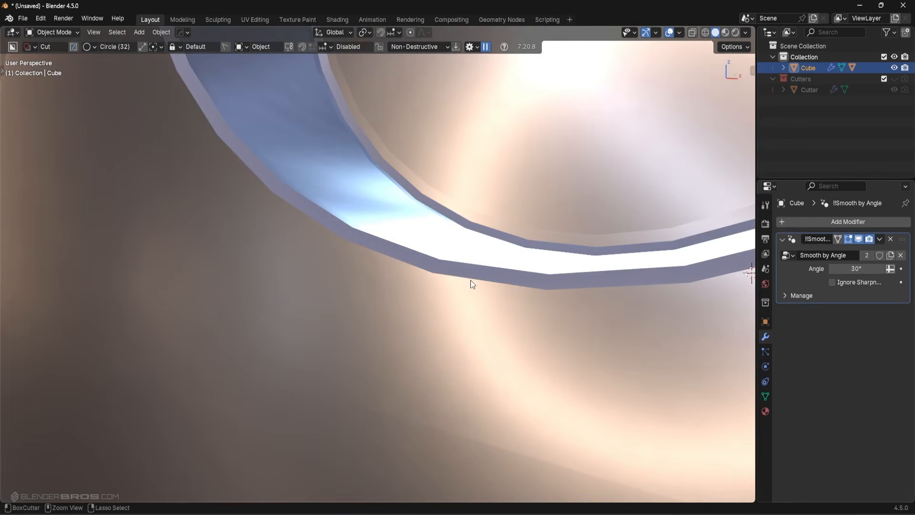
key("ctrl+z")
scroll(454, 292, "down", 12)
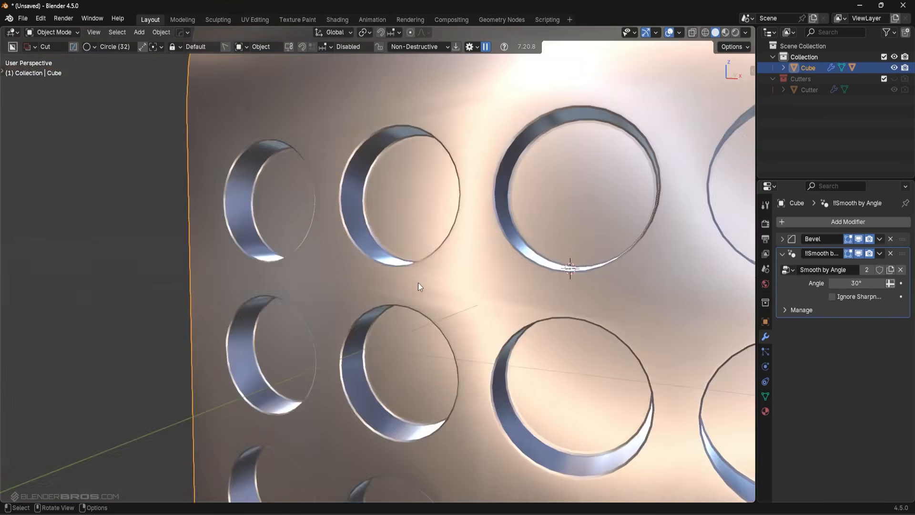
- Compare the shading around the holes near the rounded corner with the Bevel modifier's viewport display off and on
middle_click_drag(419, 283, 482, 288)
scroll(457, 286, "up", 5)
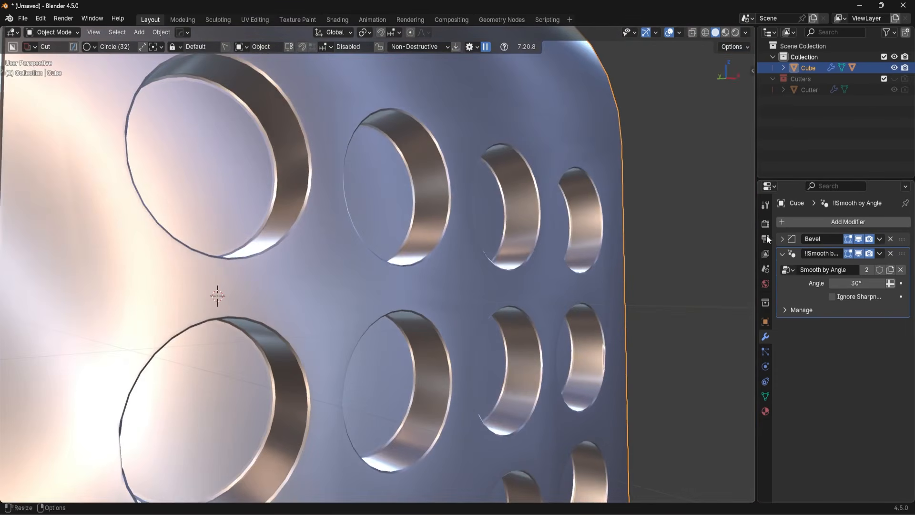
left_click(859, 238)
left_click(860, 238)
- Try a Weighted Normal modifier on the cube to compare the hole shading, and undo it
left_click(849, 222)
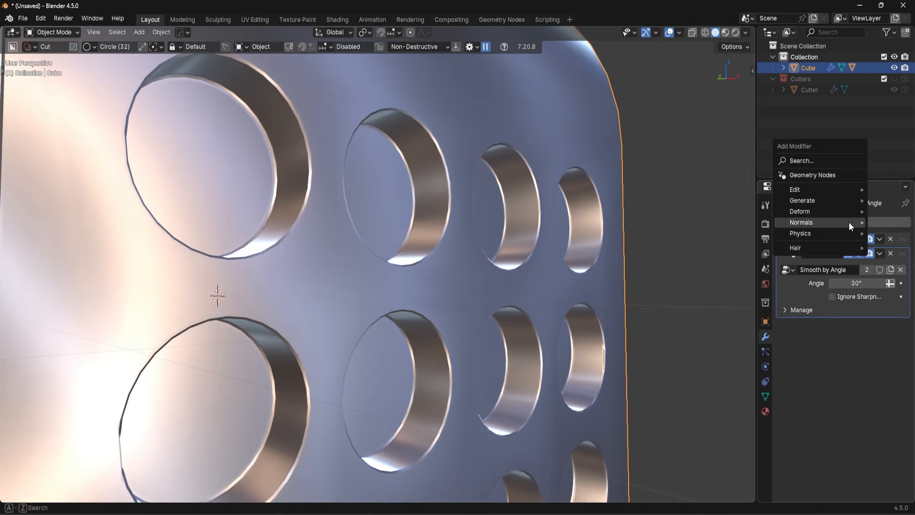
mouse_move(848, 222)
left_click(737, 232)
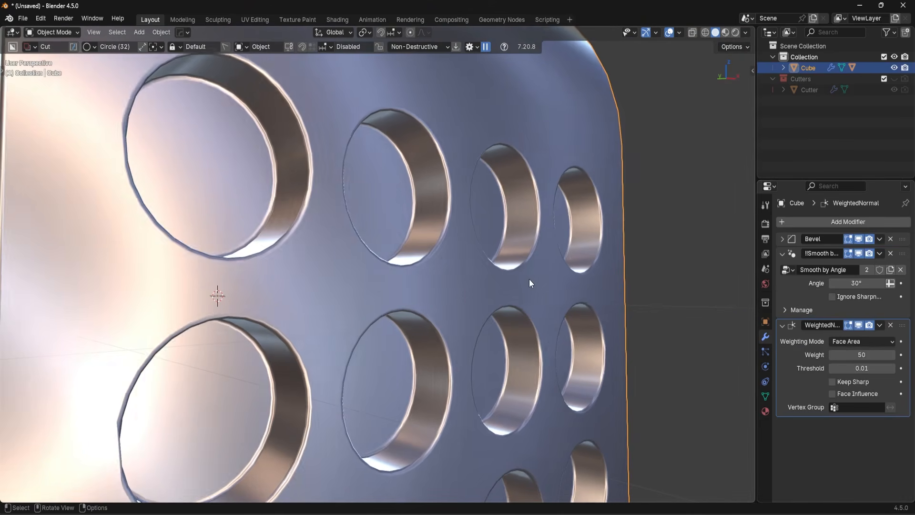
middle_click_drag(530, 278, 533, 280)
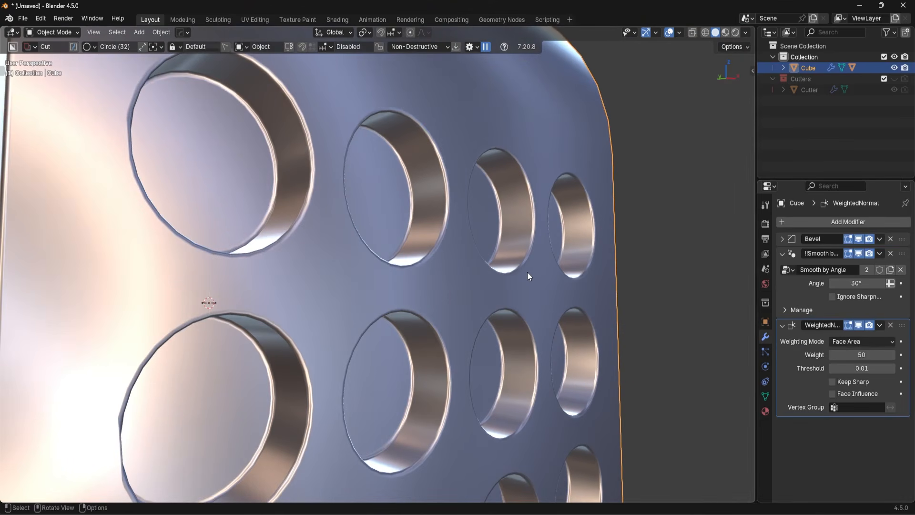
key("ctrl+z")
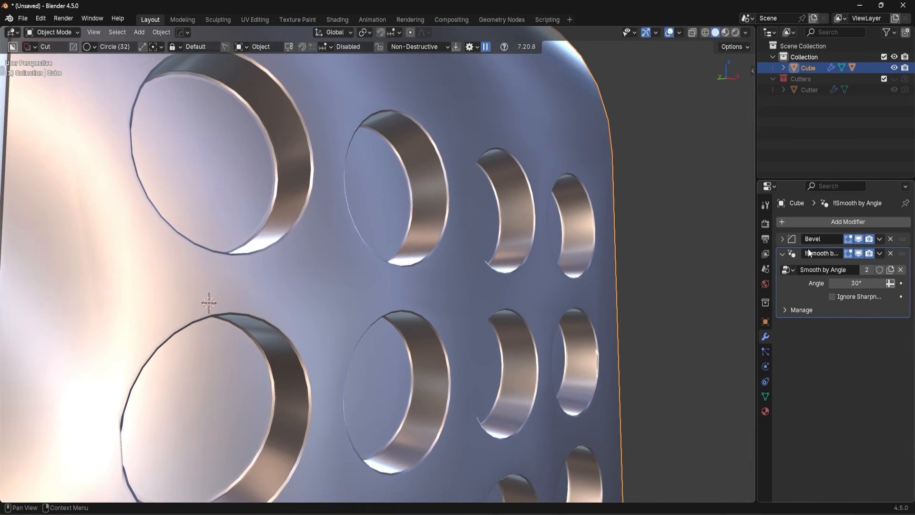
- Enable Harden Normals in the Bevel modifier's shading settings and inspect the hole rims
left_click(782, 238)
left_click(823, 371)
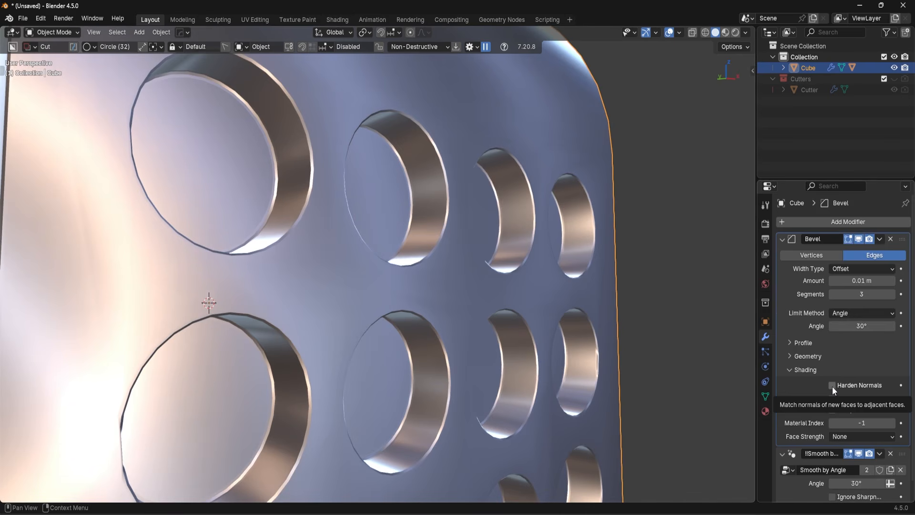
left_click(833, 386)
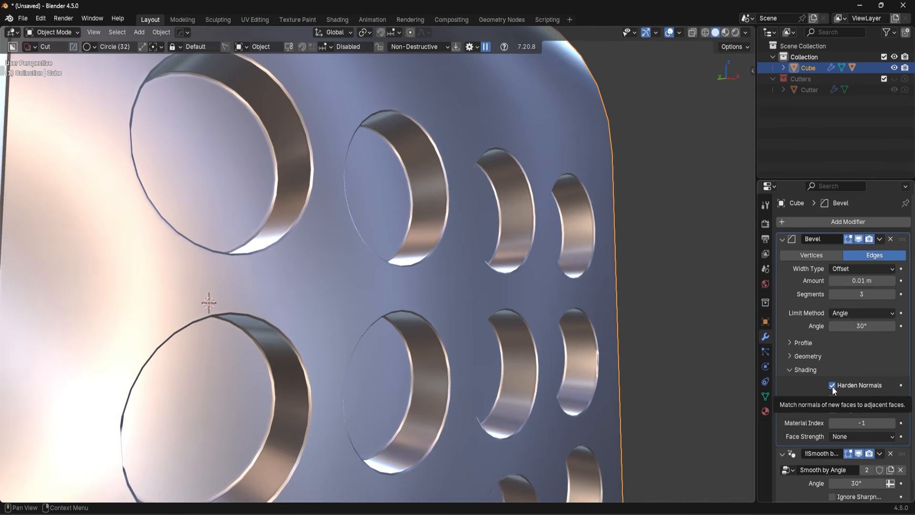
middle_click_drag(727, 291, 723, 271)
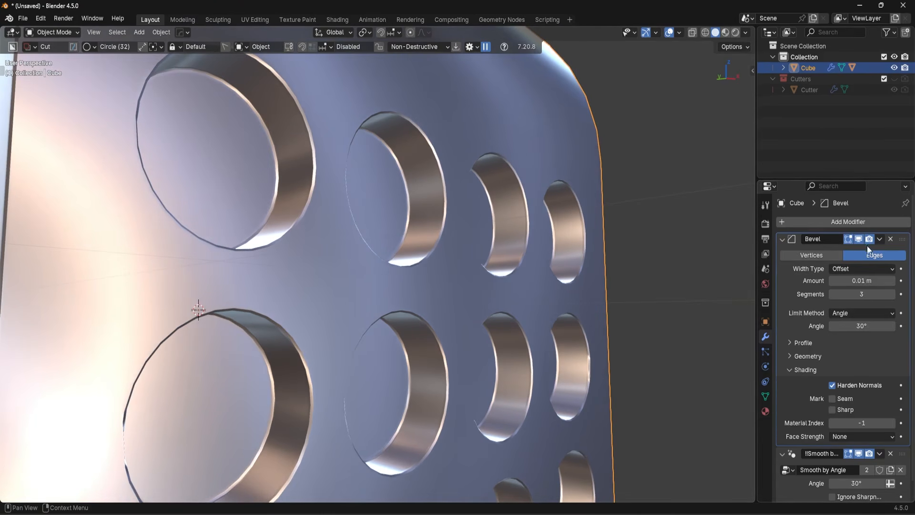
- Apply the Bevel modifier with hardened normals to examine the split normals in Edit Mode, and undo the application
left_click(880, 239)
left_click(825, 251)
key("Tab")
middle_click_drag(315, 283, 331, 278)
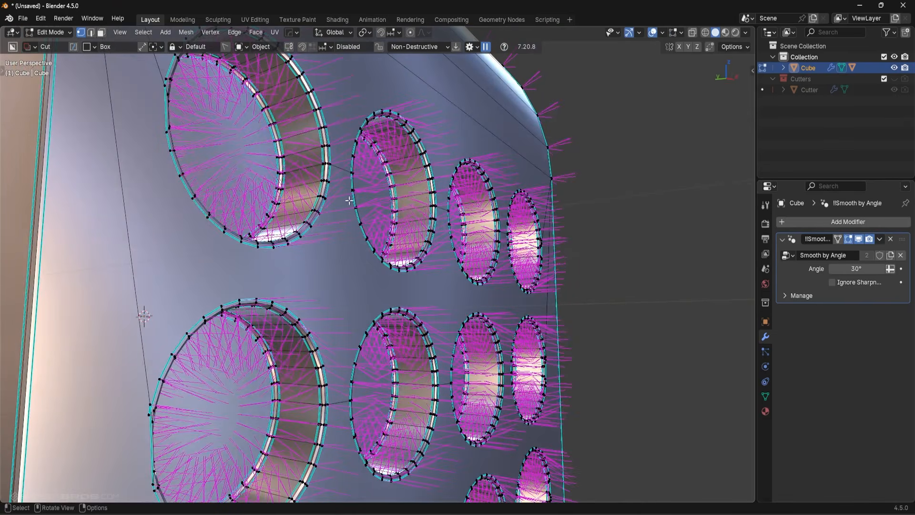
key("ctrl+z")
key("ctrl+z")
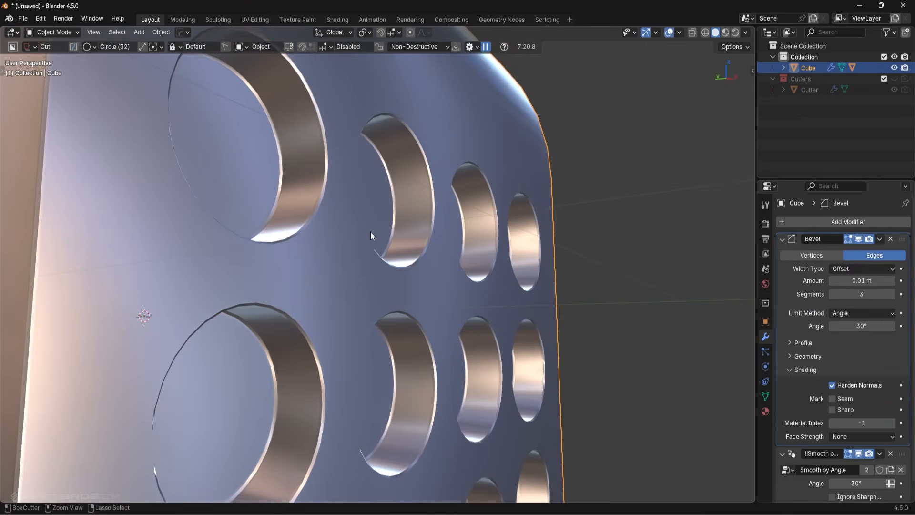
- Disable Harden Normals on the Bevel modifier, and apply it briefly to check the mesh in Edit Mode before undoing the application
left_click(832, 386)
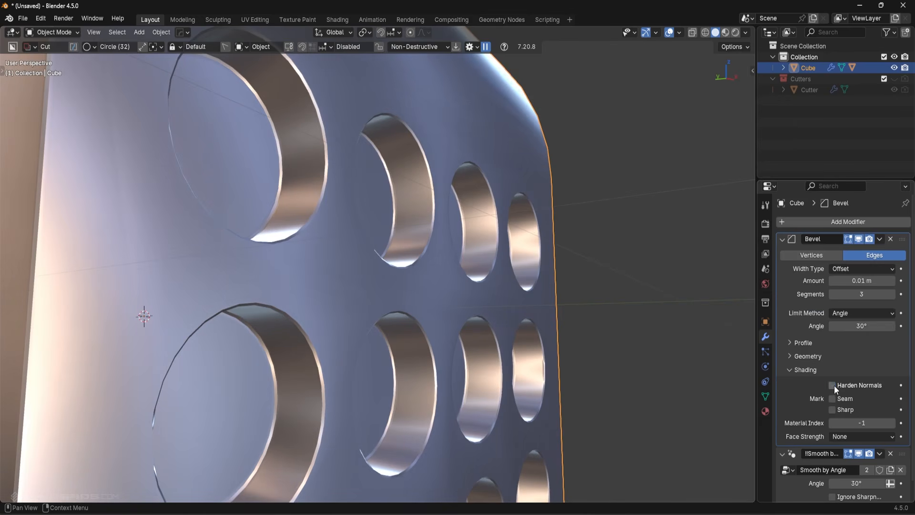
left_click(880, 239)
left_click(867, 251)
key("Tab")
key("ctrl+z")
key("ctrl+z")
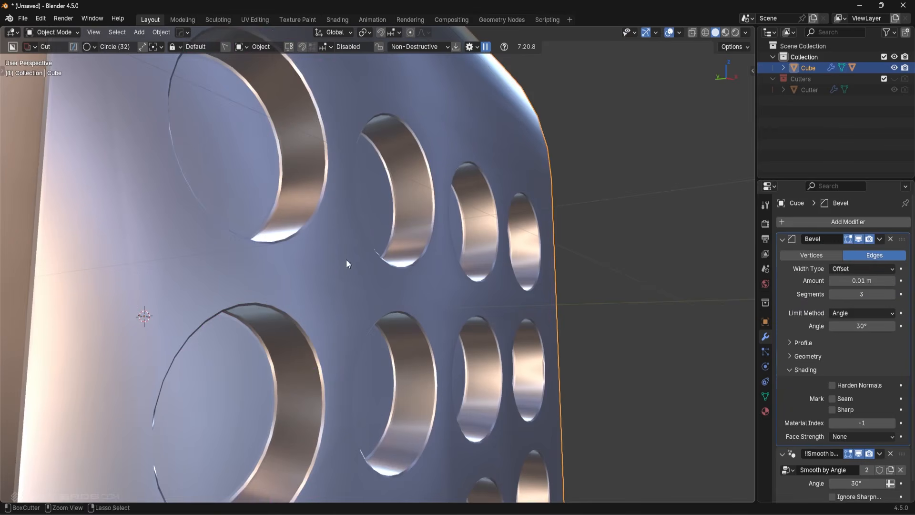
- Enable Harden Normals on the Bevel modifier and apply the modifier to the cube
left_click(832, 385)
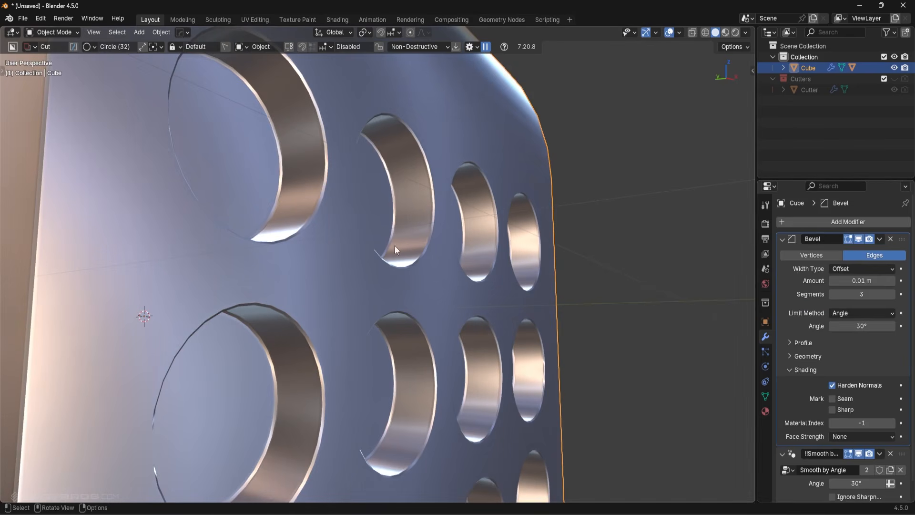
left_click(880, 239)
left_click(830, 248)
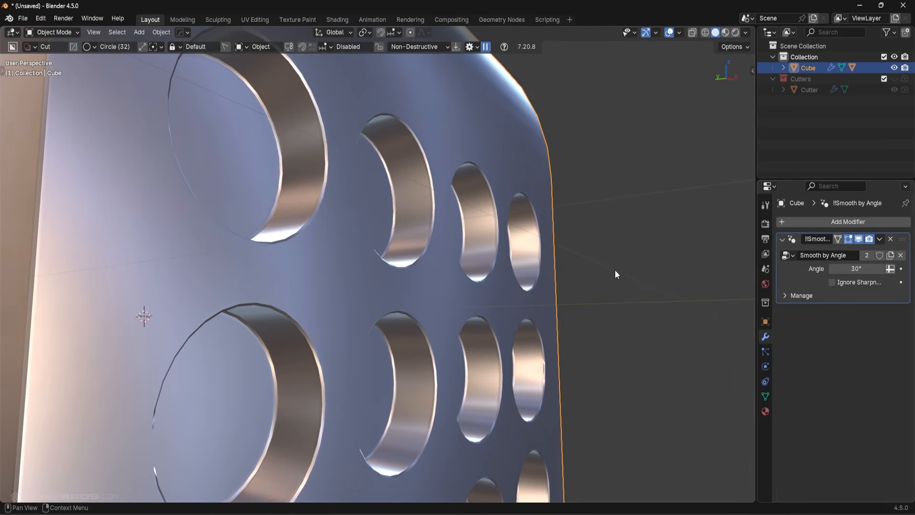
- Mark the edge loop around a large hole's rim as sharp in Edit Mode and return to Object Mode
key("Tab")
left_click(295, 243, "alt")
right_click(366, 246)
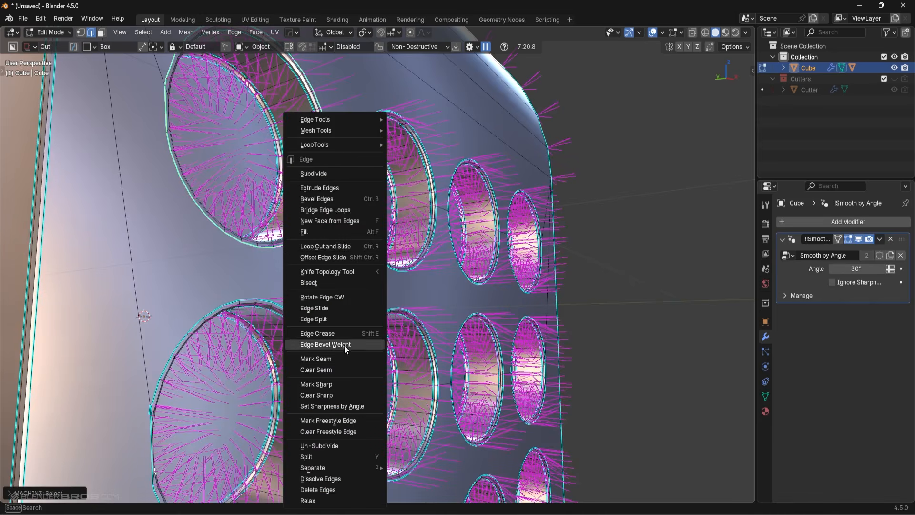
left_click(329, 387)
key("Tab")
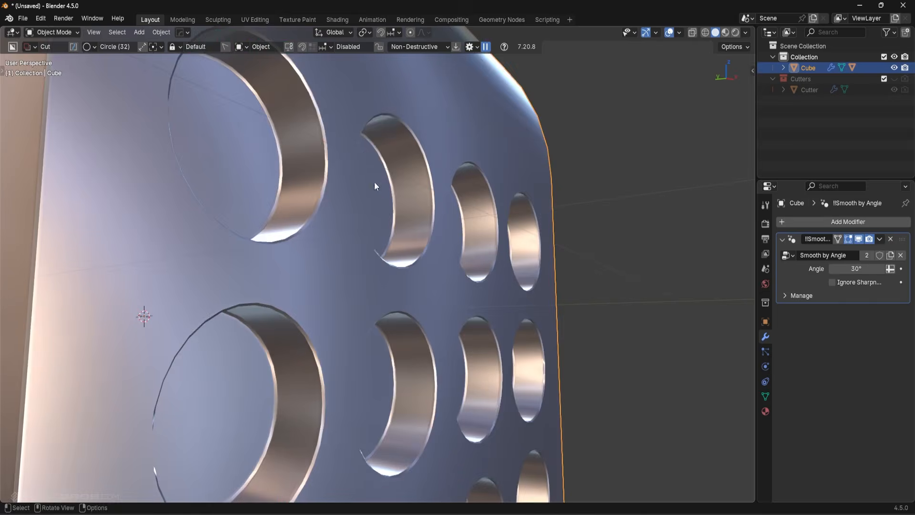
- Inspect the hole rims up close and undo back to the live Bevel modifier with Harden Normals off
middle_click_drag(374, 182, 402, 307)
scroll(403, 305, "up", 5)
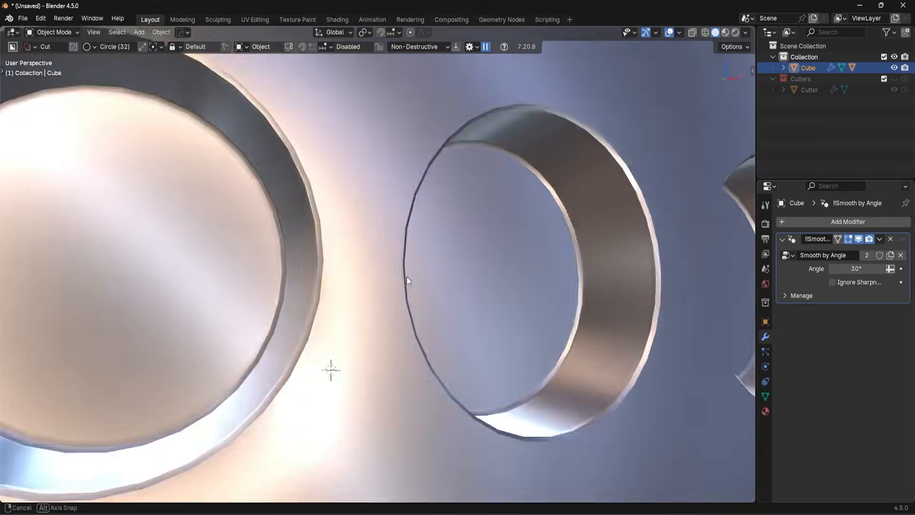
scroll(362, 305, "up", 5)
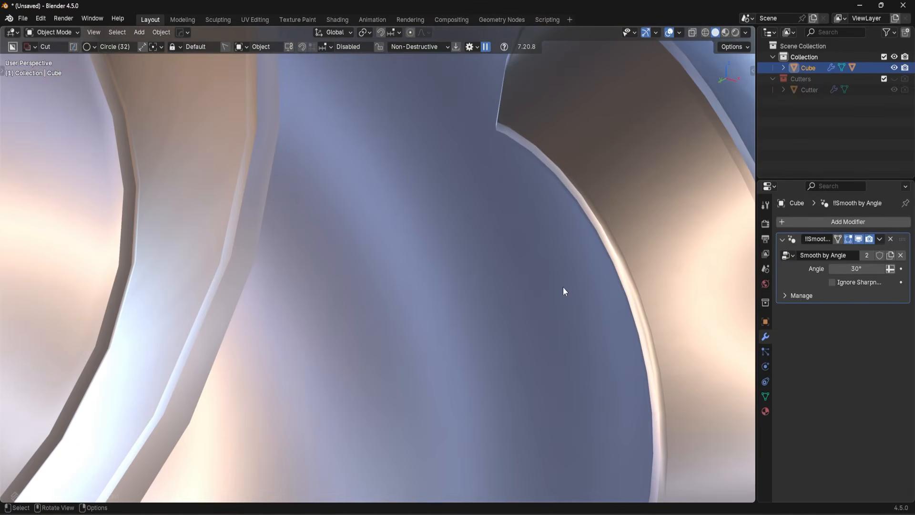
key("Tab")
key("ctrl+z")
key("ctrl+z")
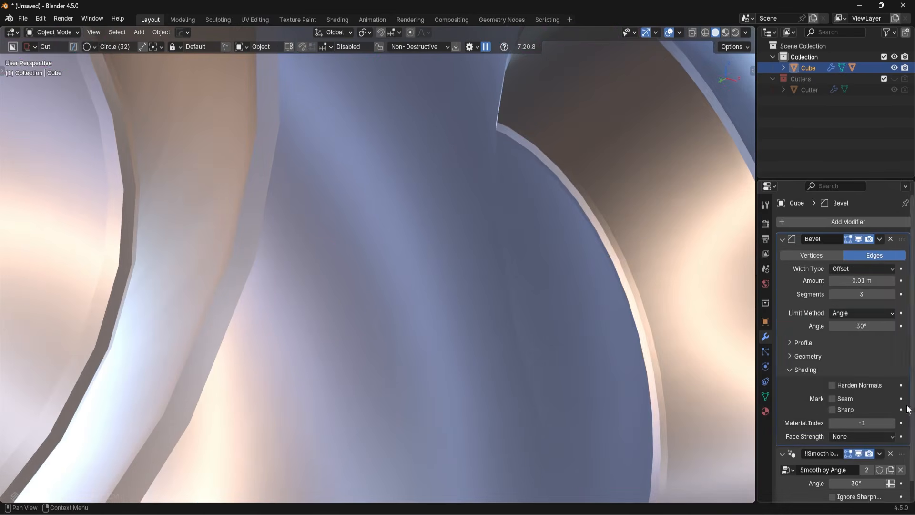
- Enable Harden Normals on the Bevel modifier and add a Weighted Normal modifier to the cube
scroll(832, 385, "down", 1)
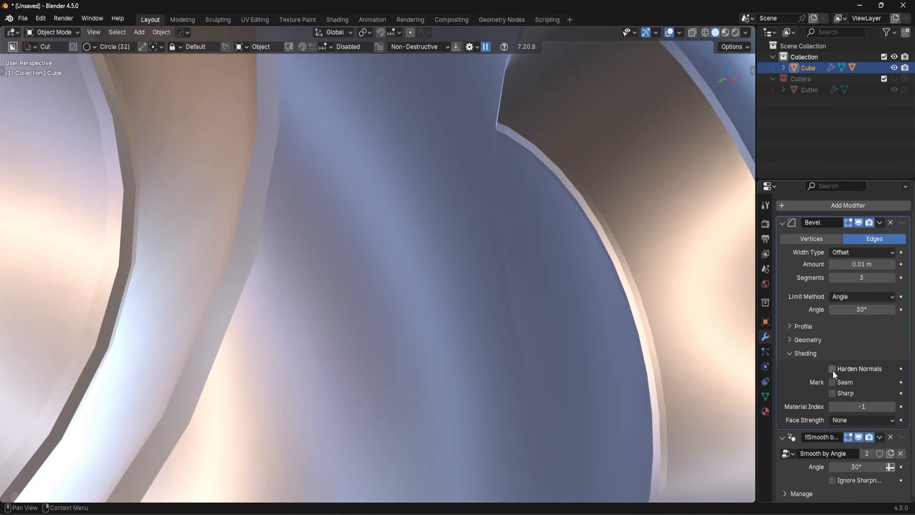
left_click(833, 369)
left_click(787, 224)
left_click(802, 224)
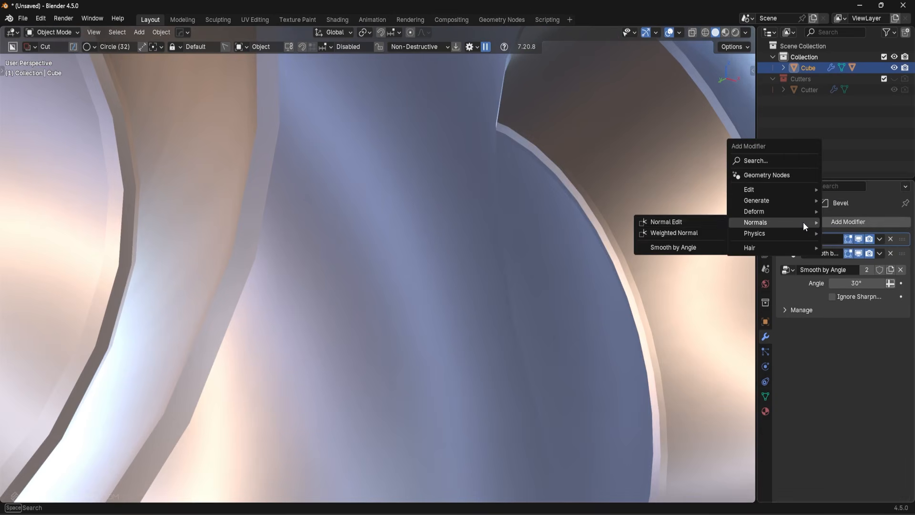
left_click(685, 235)
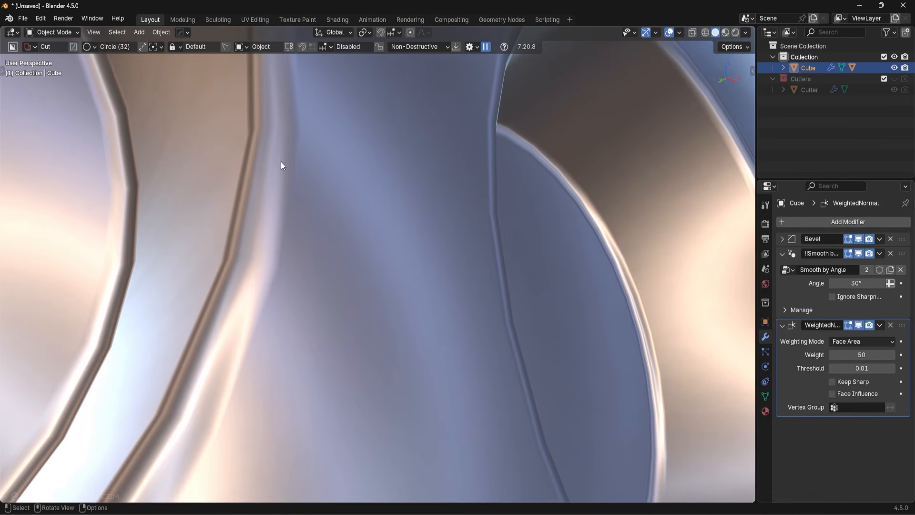
- Apply the Bevel and Weighted Normal modifiers and examine the resulting edges and normals in Edit Mode
left_click(880, 239)
left_click(872, 251)
left_click(879, 311)
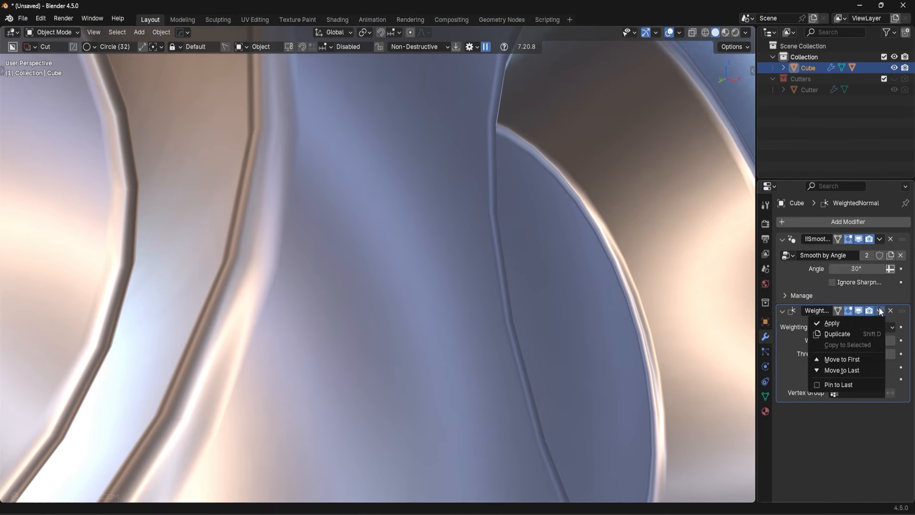
left_click(839, 323)
key("Tab")
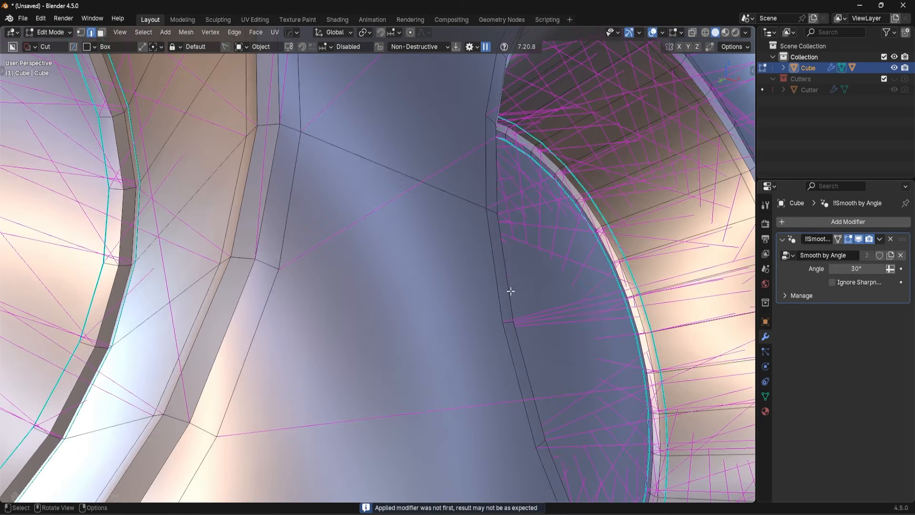
- Undo applying Weighted Normal, and apply Smooth by Angle followed by Weighted Normal to recheck the edges in Edit Mode
key("ctrl+z")
key("ctrl+z")
left_click(880, 239)
left_click(876, 250)
left_click(879, 239)
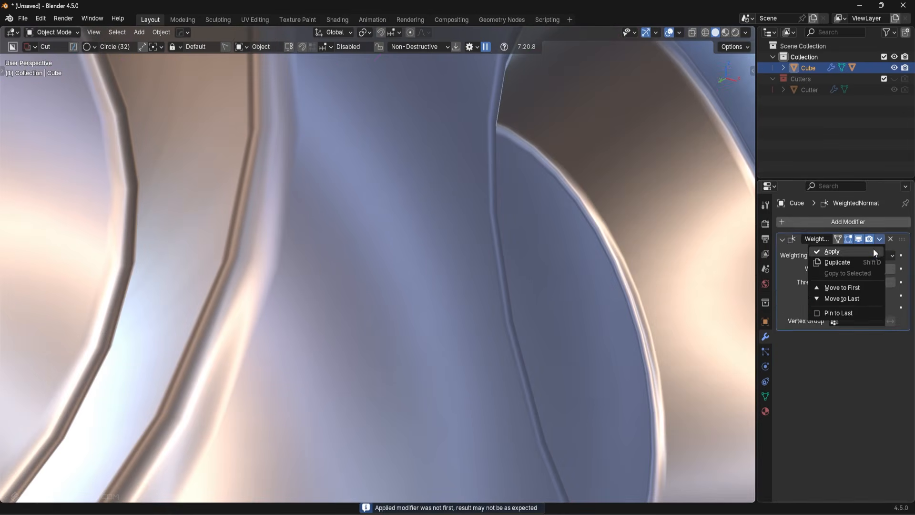
left_click(875, 251)
key("Tab")
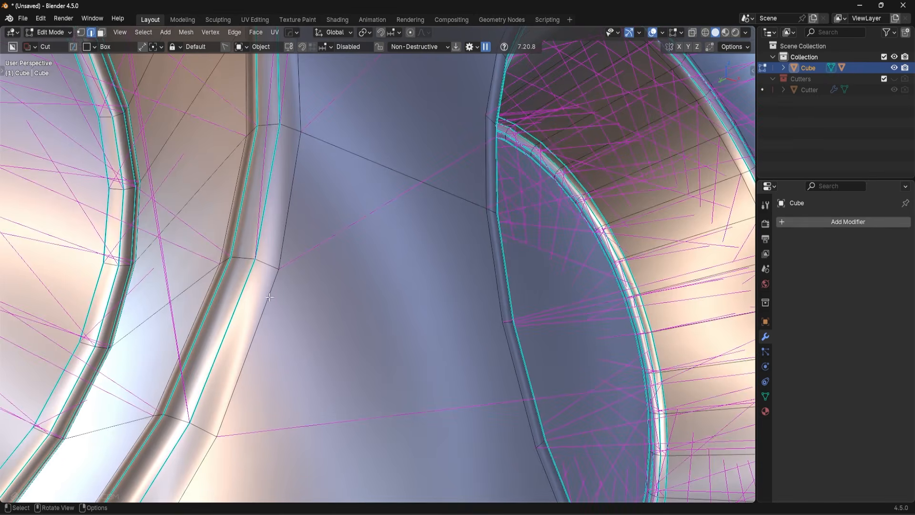
- Undo the modifier applications and inspect the shading across the front face with the live Bevel modifier
key("ctrl+z")
key("ctrl+z")
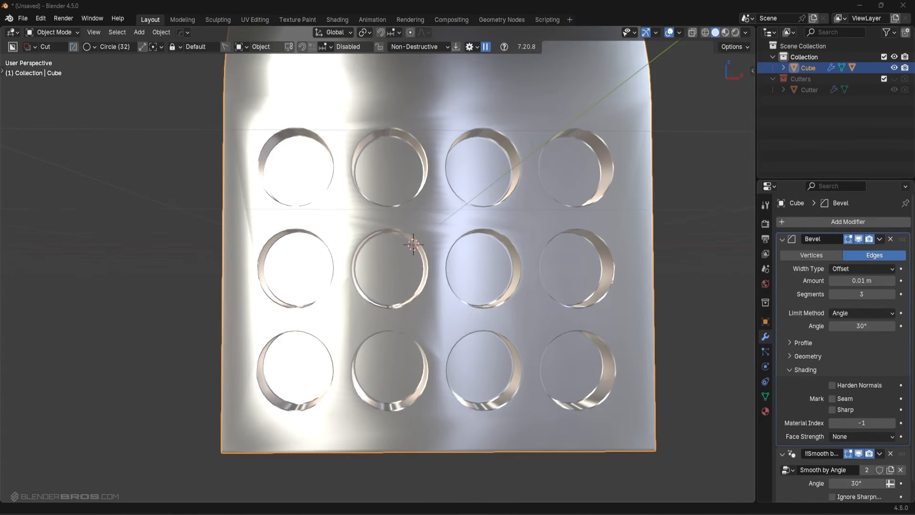
middle_click_drag(366, 244, 418, 246)
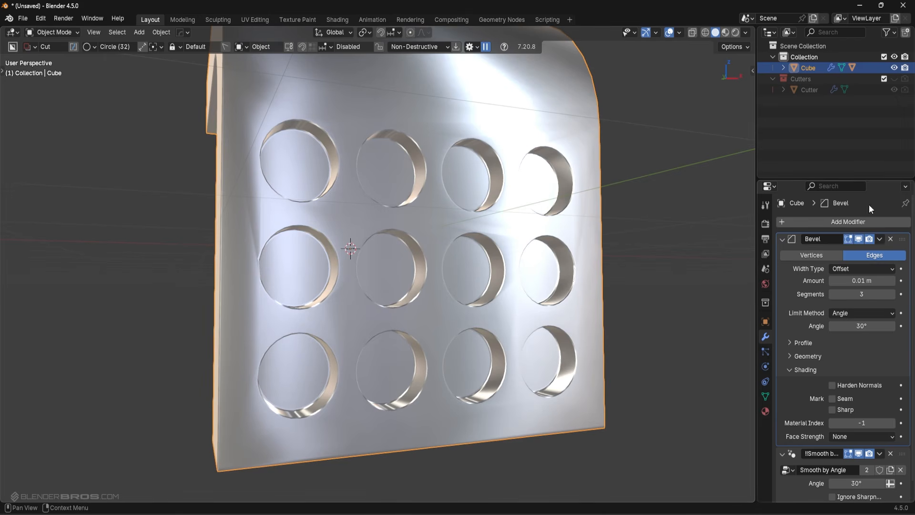
middle_click_drag(474, 368, 499, 356)
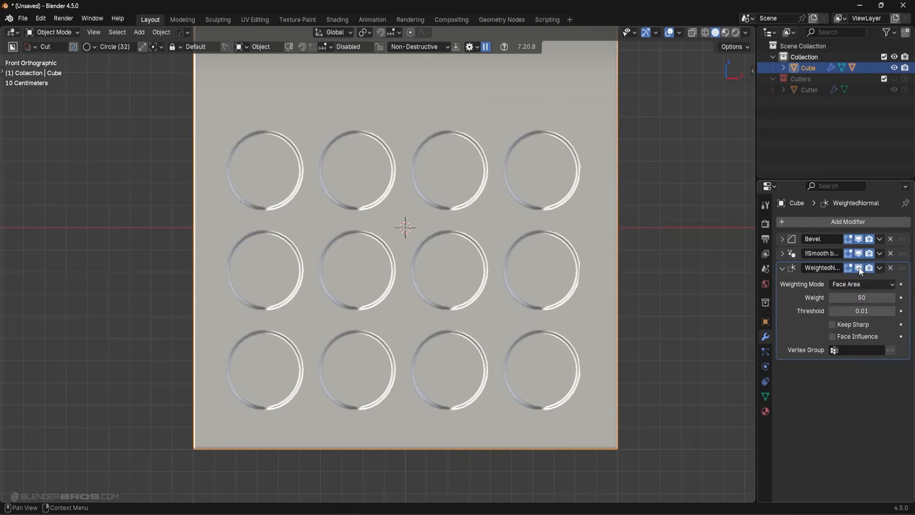
- Toggle the Weighted Normal modifier's viewport display off and on to compare the front face's shading
left_click(859, 267)
left_click(863, 268)
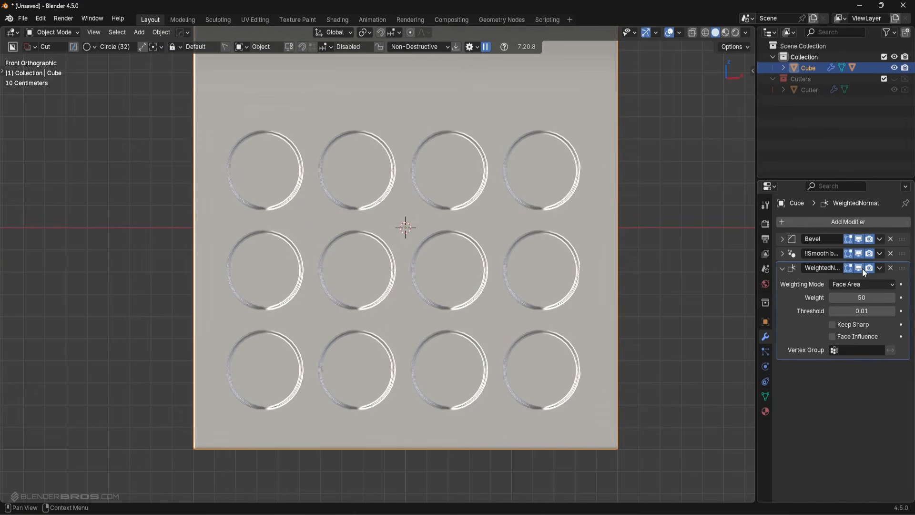